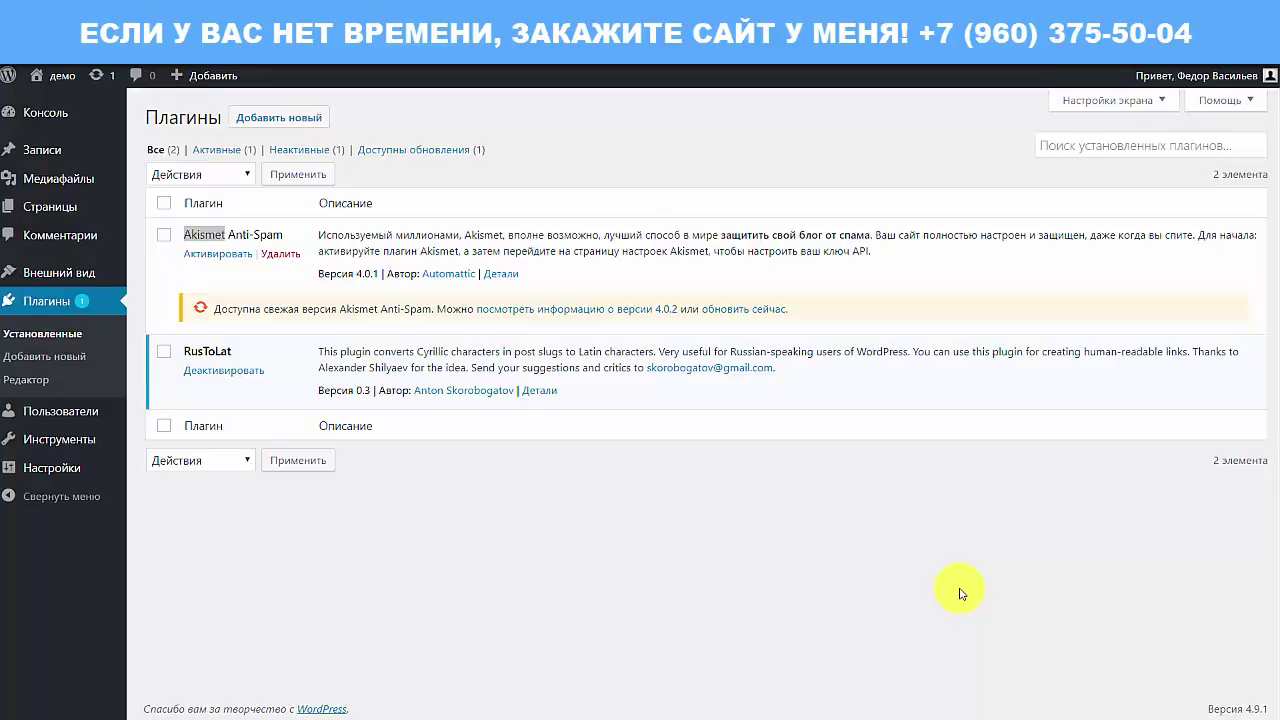
Step: Highlight the Akismet Anti-Spam plugin name, then go to Settings > Discussion (Обсуждение)
click(224, 238)
drag(184, 236, 285, 242)
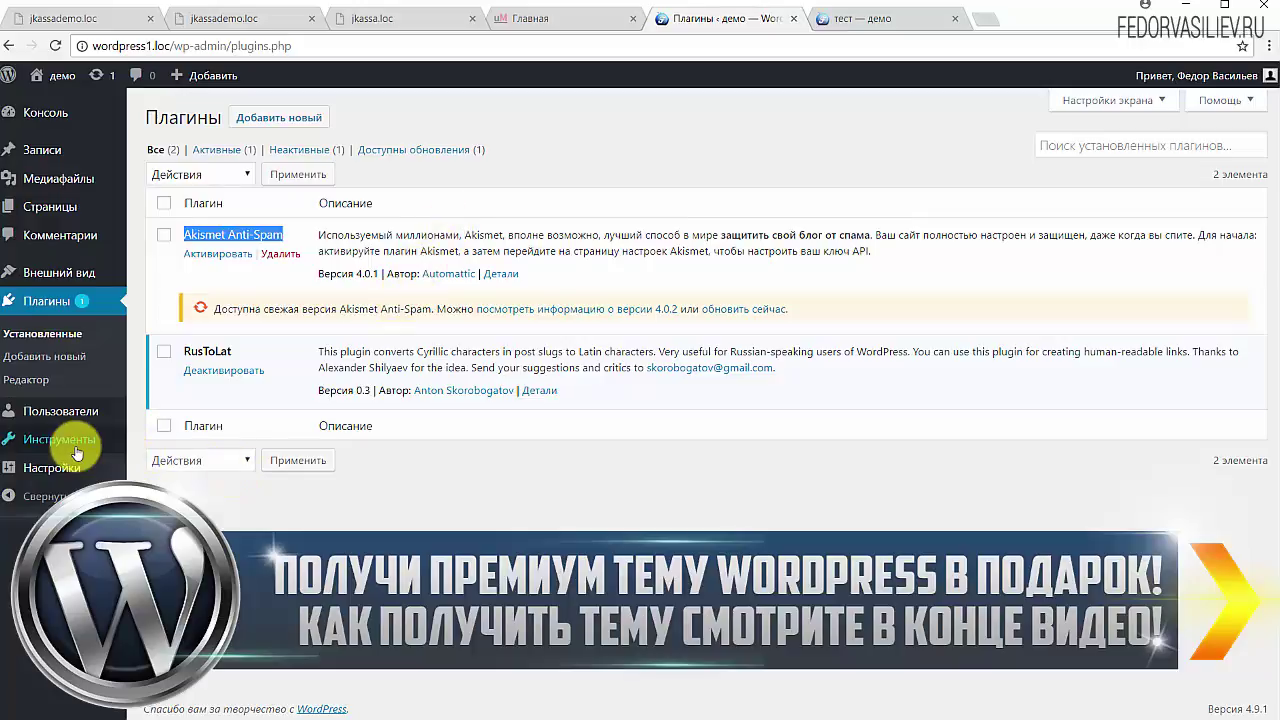
mouse_move(74, 450)
mouse_move(66, 478)
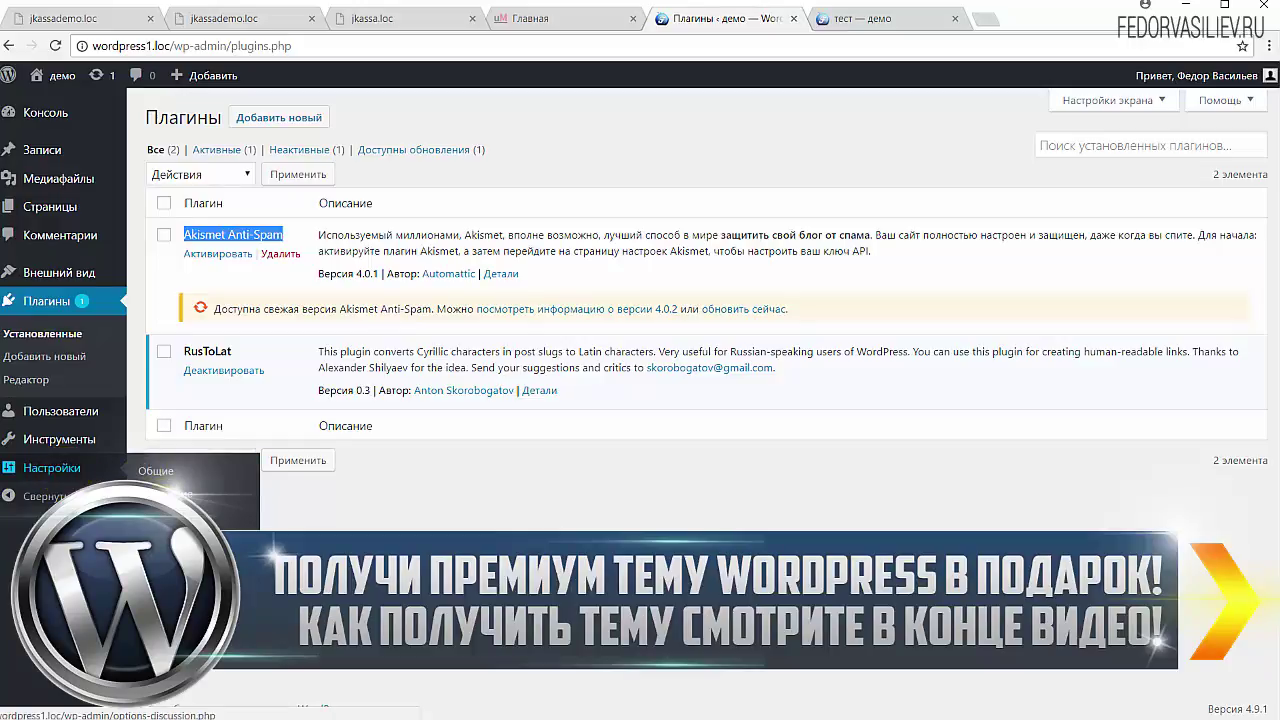
click(160, 542)
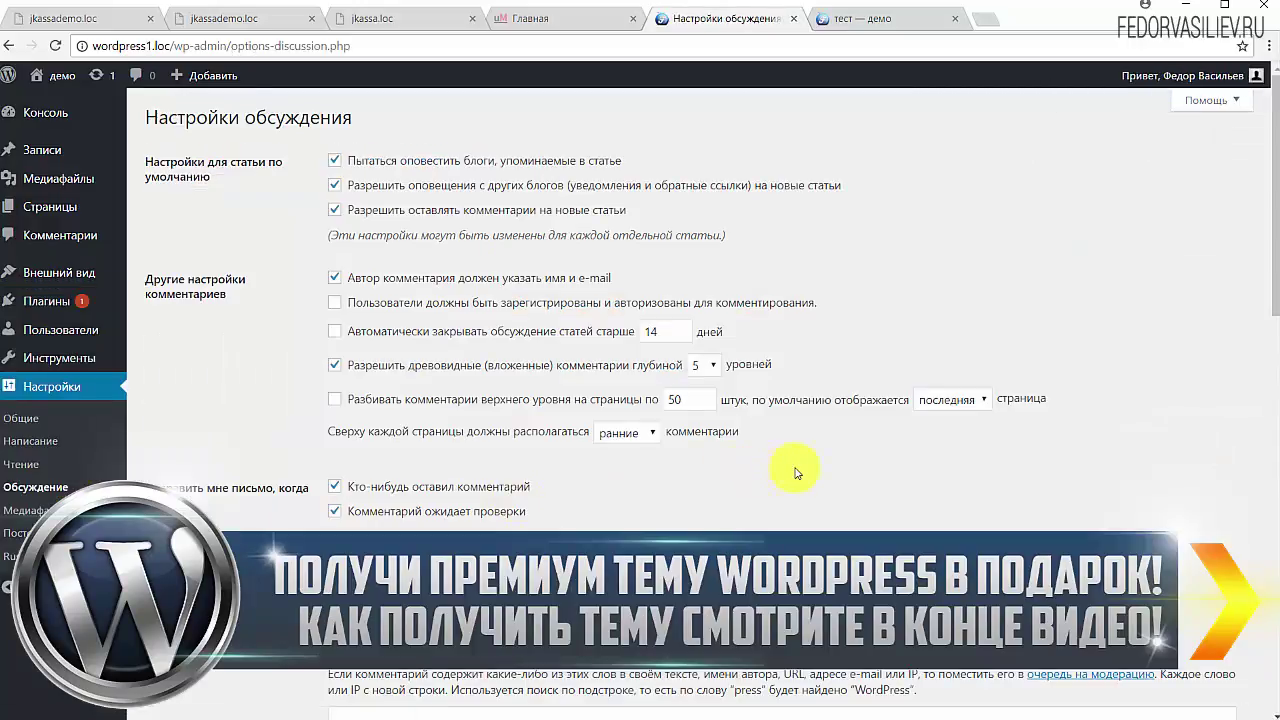
scroll(795, 468, down, 3)
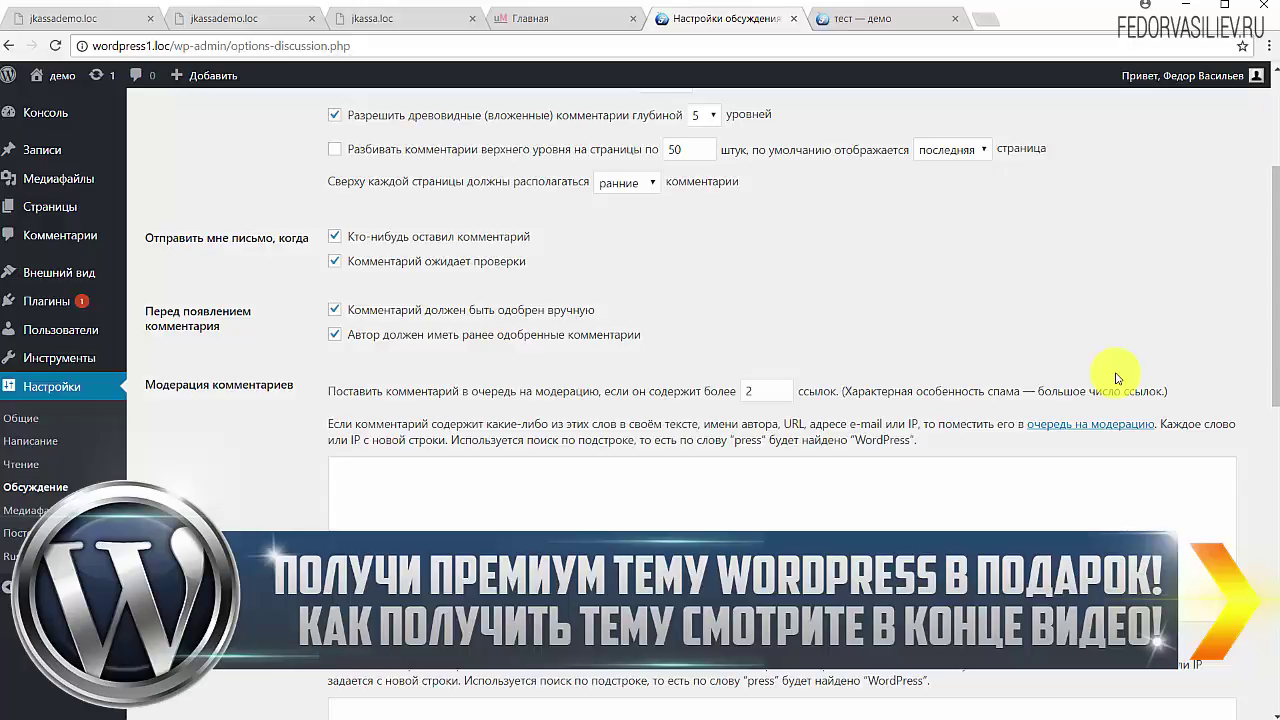
scroll(891, 320, down, 3)
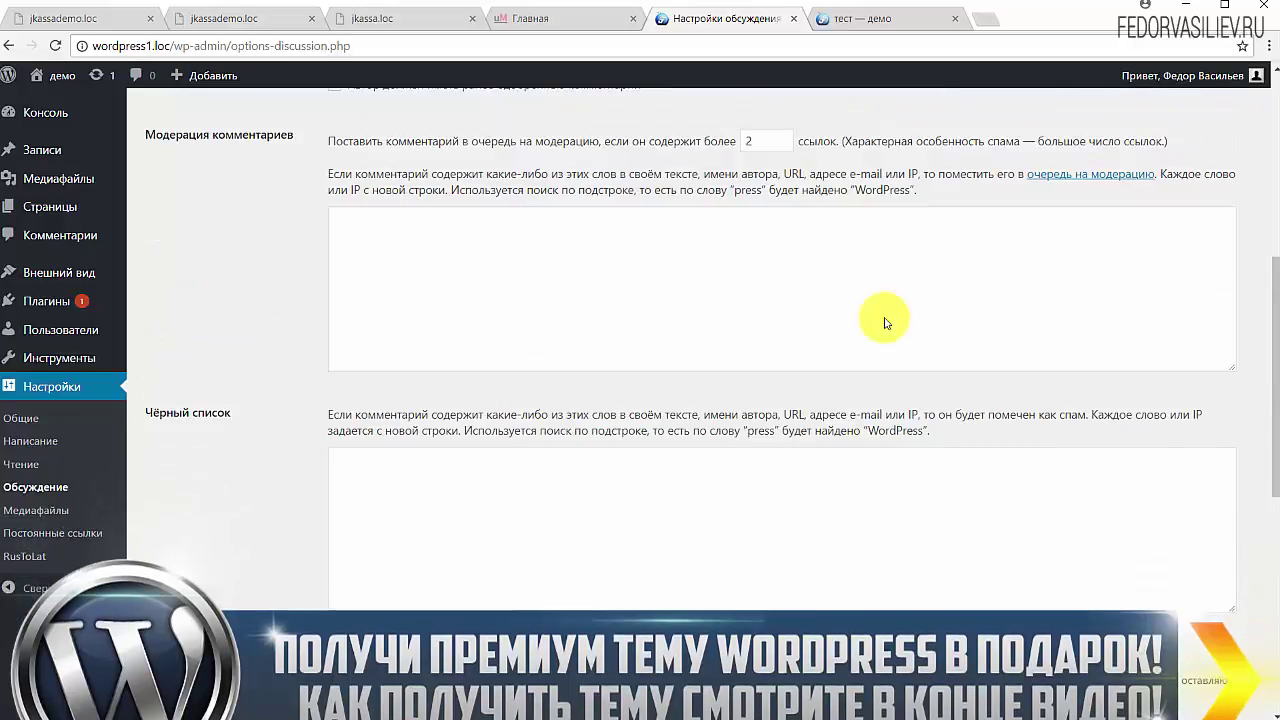
scroll(891, 320, up, 3)
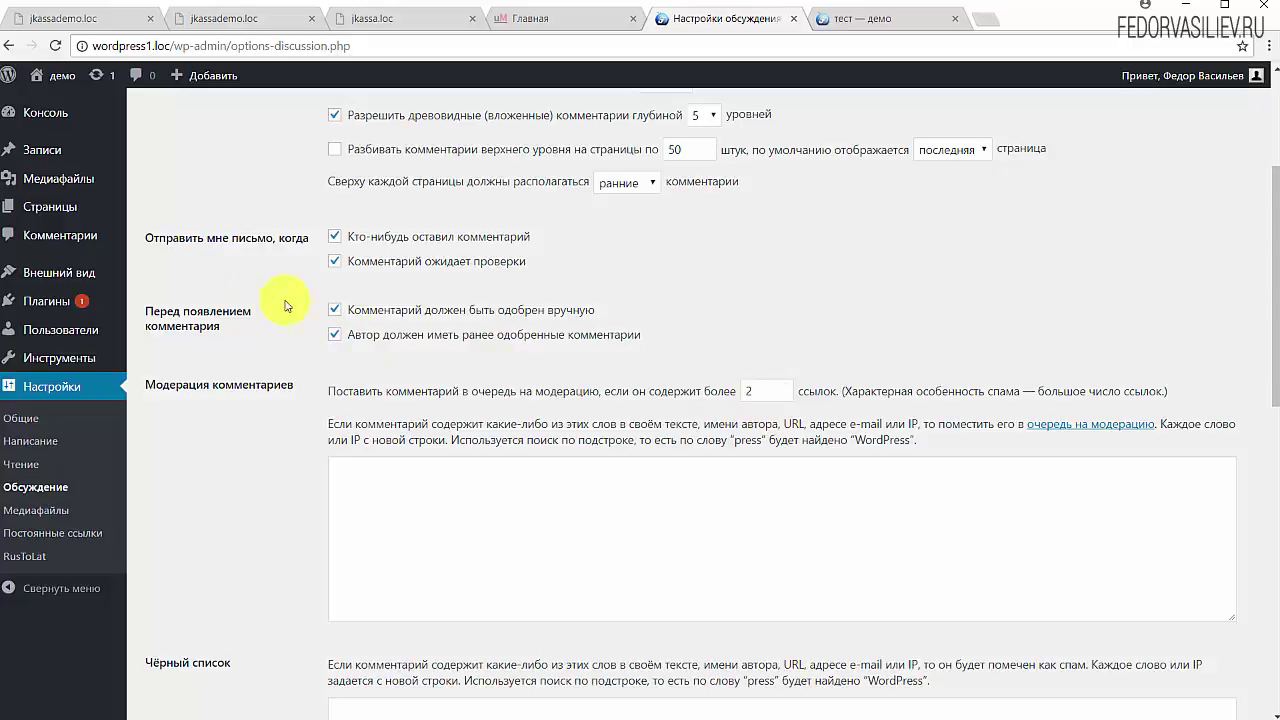
Step: Log out of the admin account on the site tab and open the Демо запись 2 post
click(870, 18)
mouse_move(1245, 80)
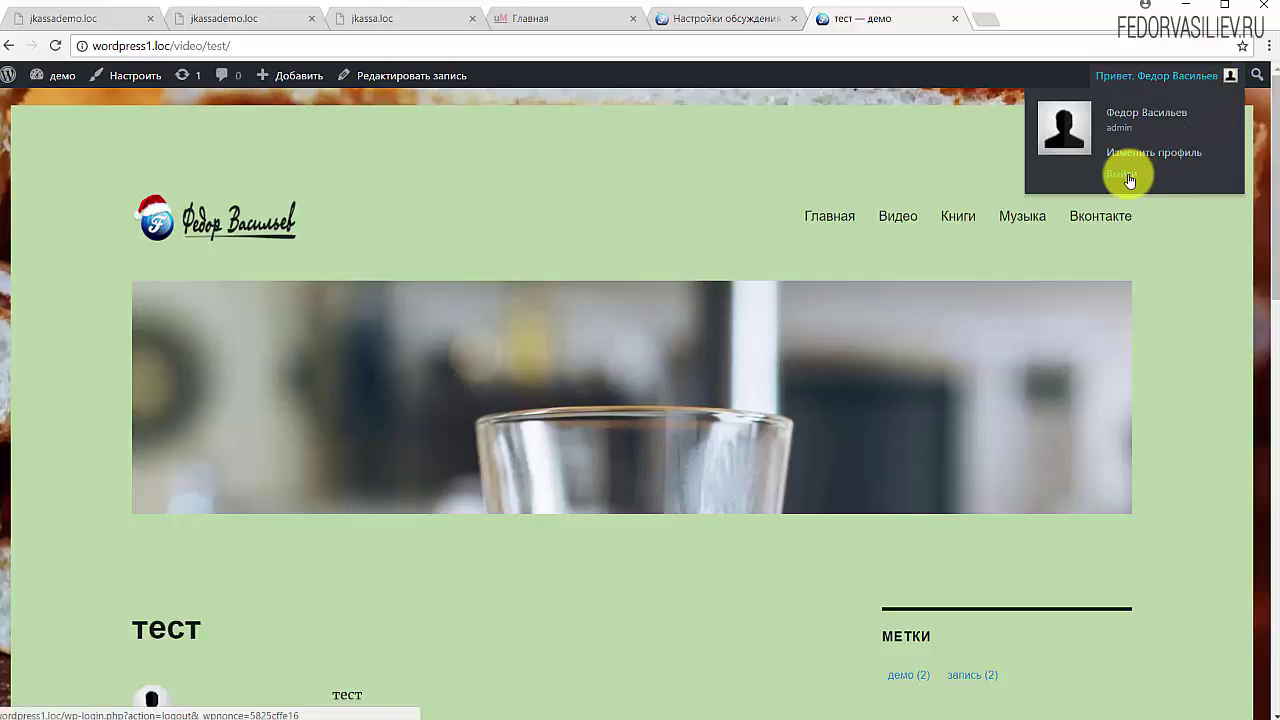
click(1124, 175)
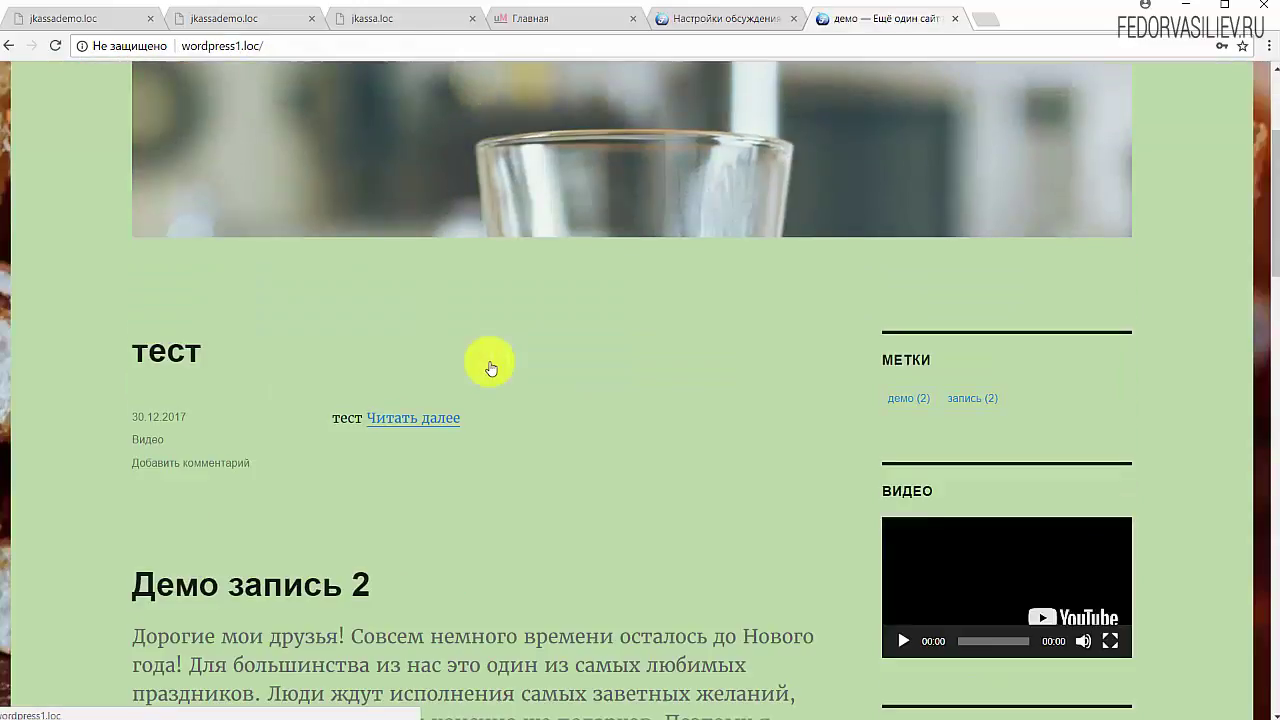
scroll(491, 355, down, 3)
click(259, 254)
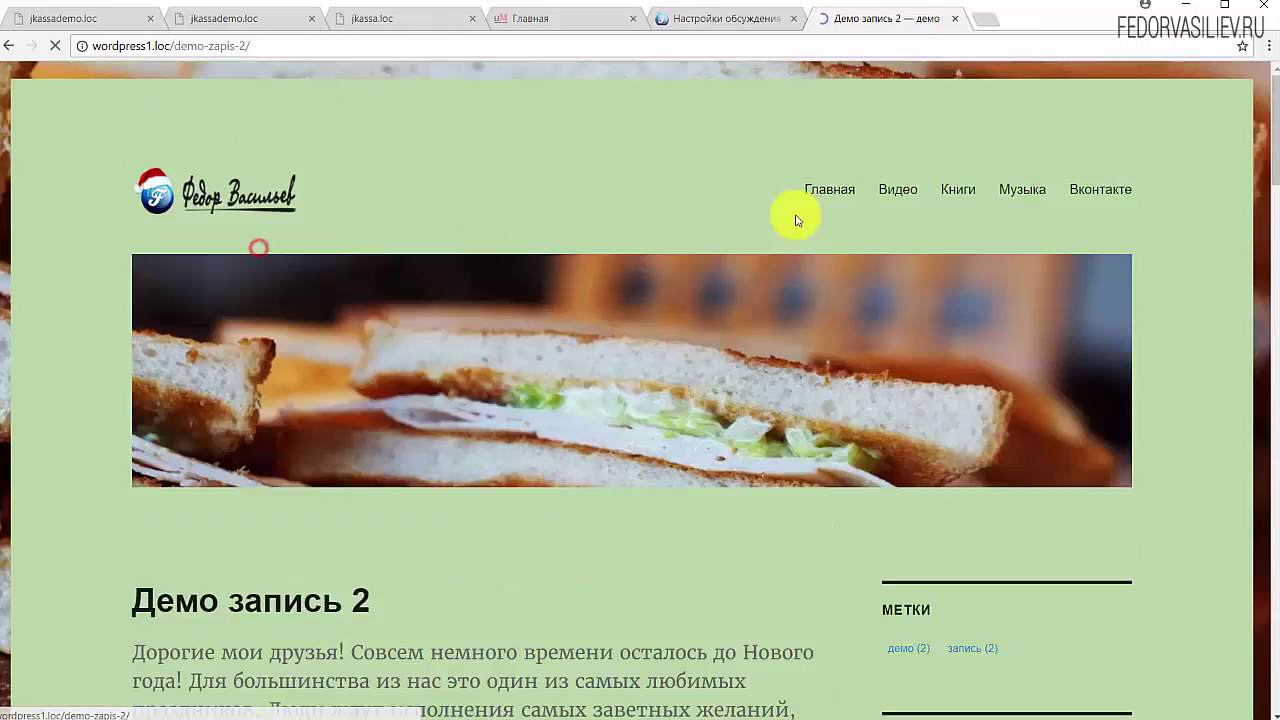
Step: Post a guest comment 'привет мир!' with a pasted site link, named демо, with an e-mail
scroll(775, 220, down, 15)
scroll(777, 223, down, 7)
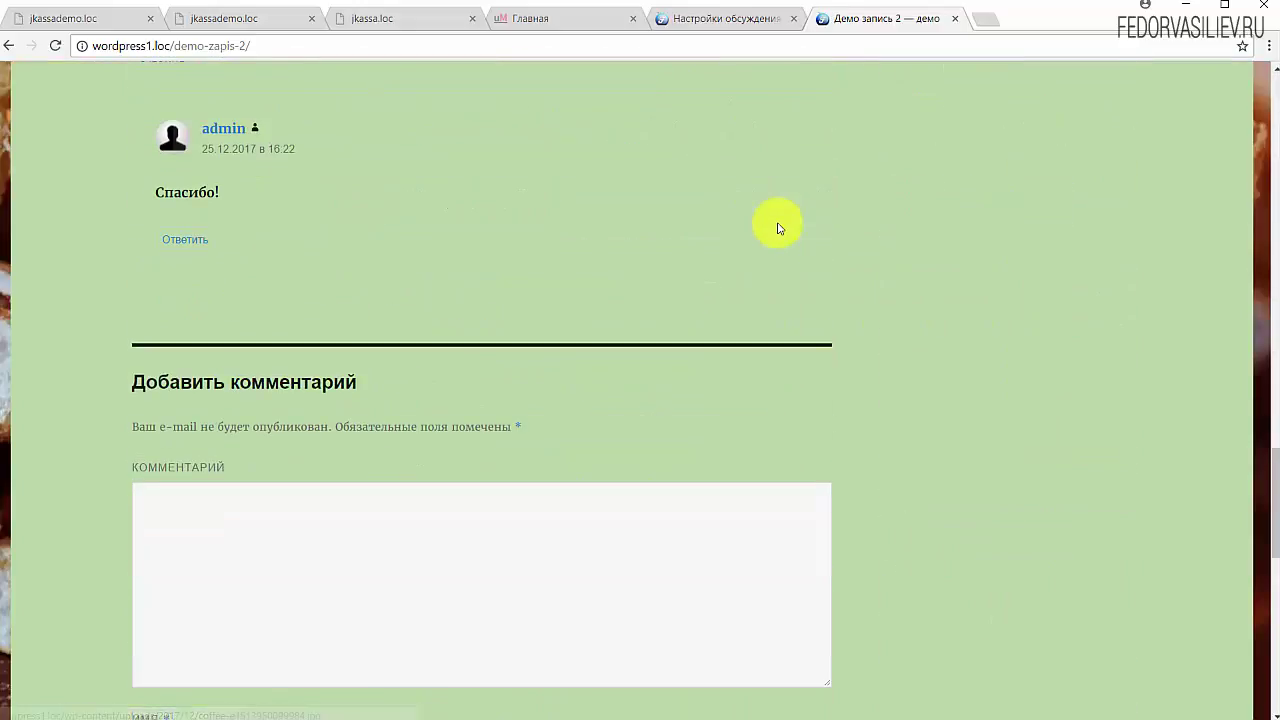
scroll(441, 336, up, 2)
click(441, 336)
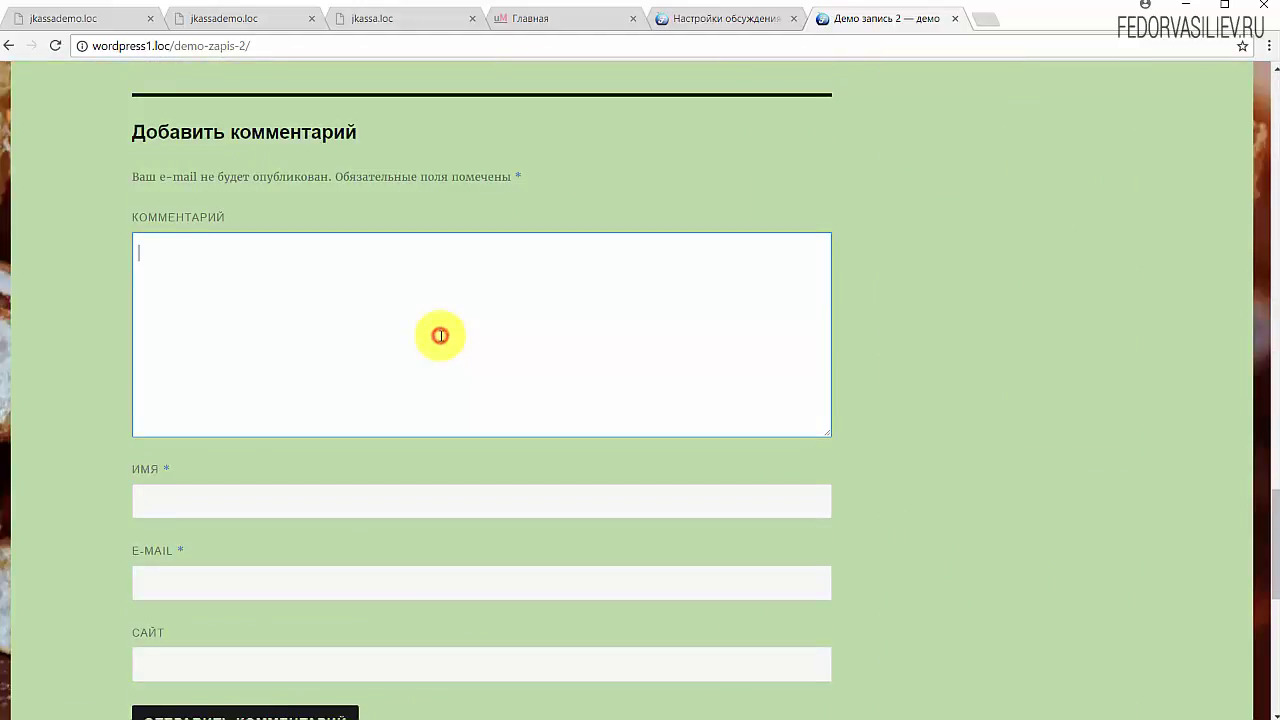
text(привет мир!)
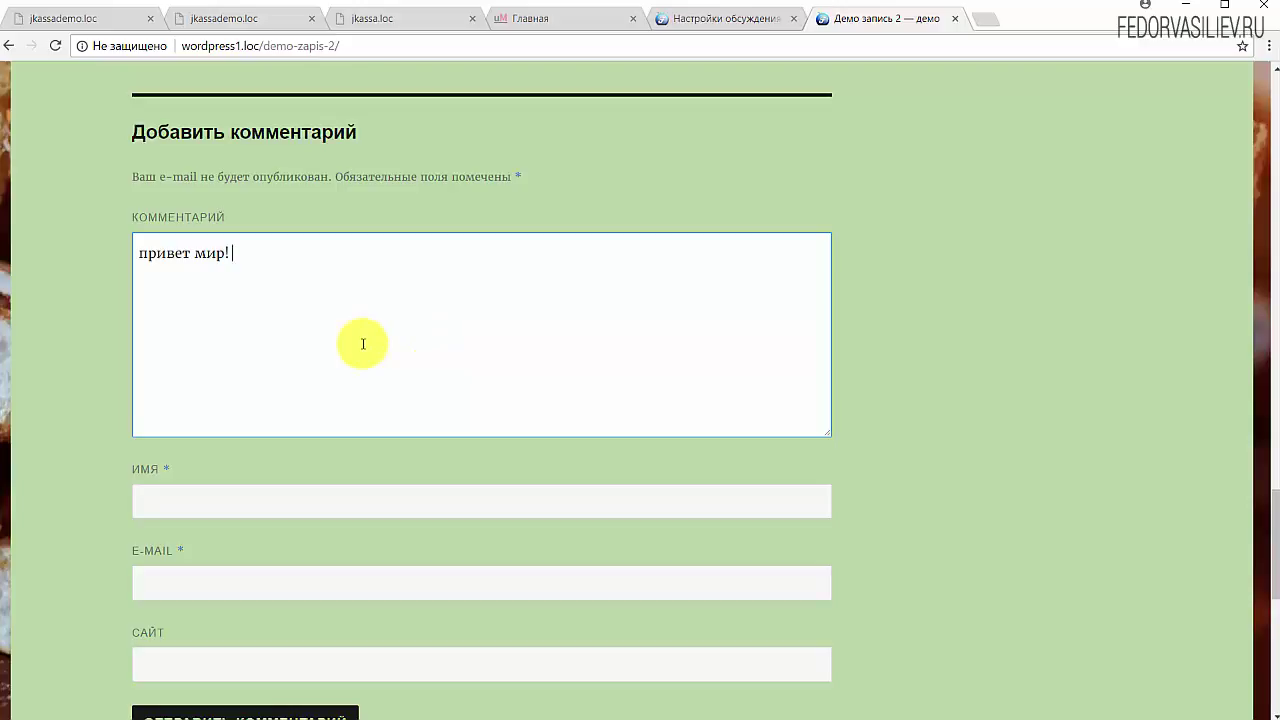
text(http://wordpress1.loc/)
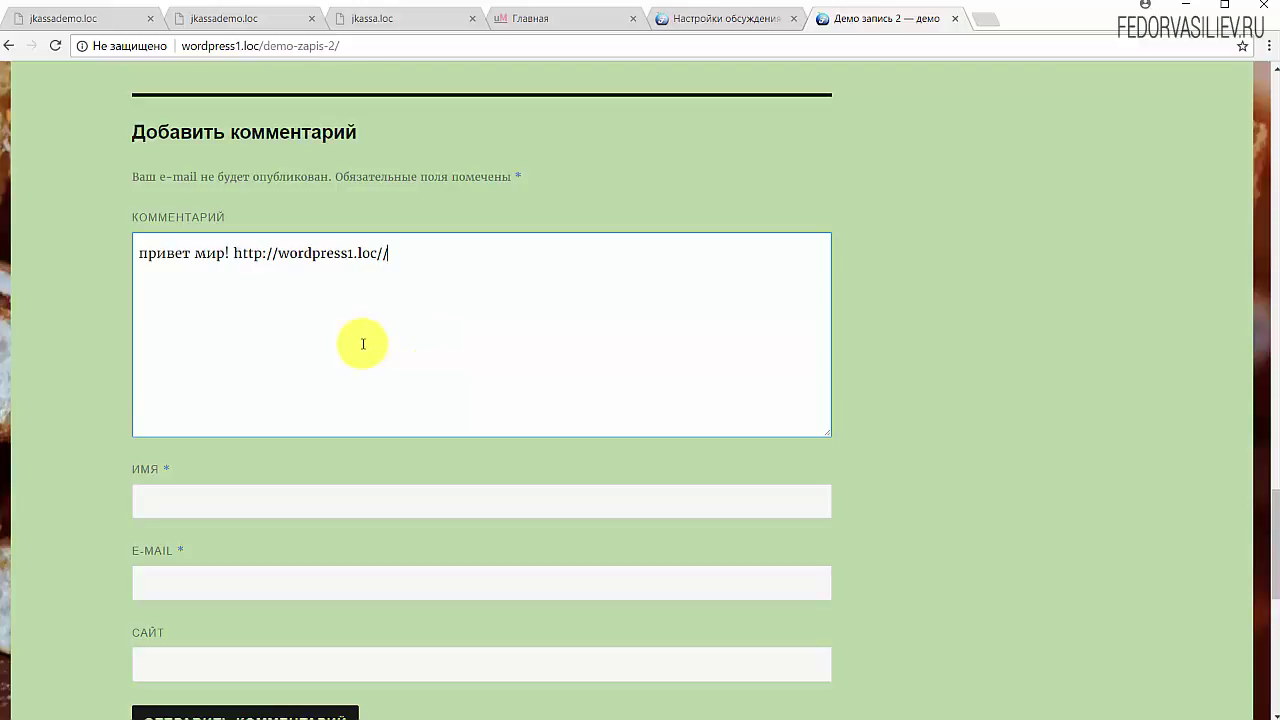
scroll(260, 374, down, 2)
click(274, 332)
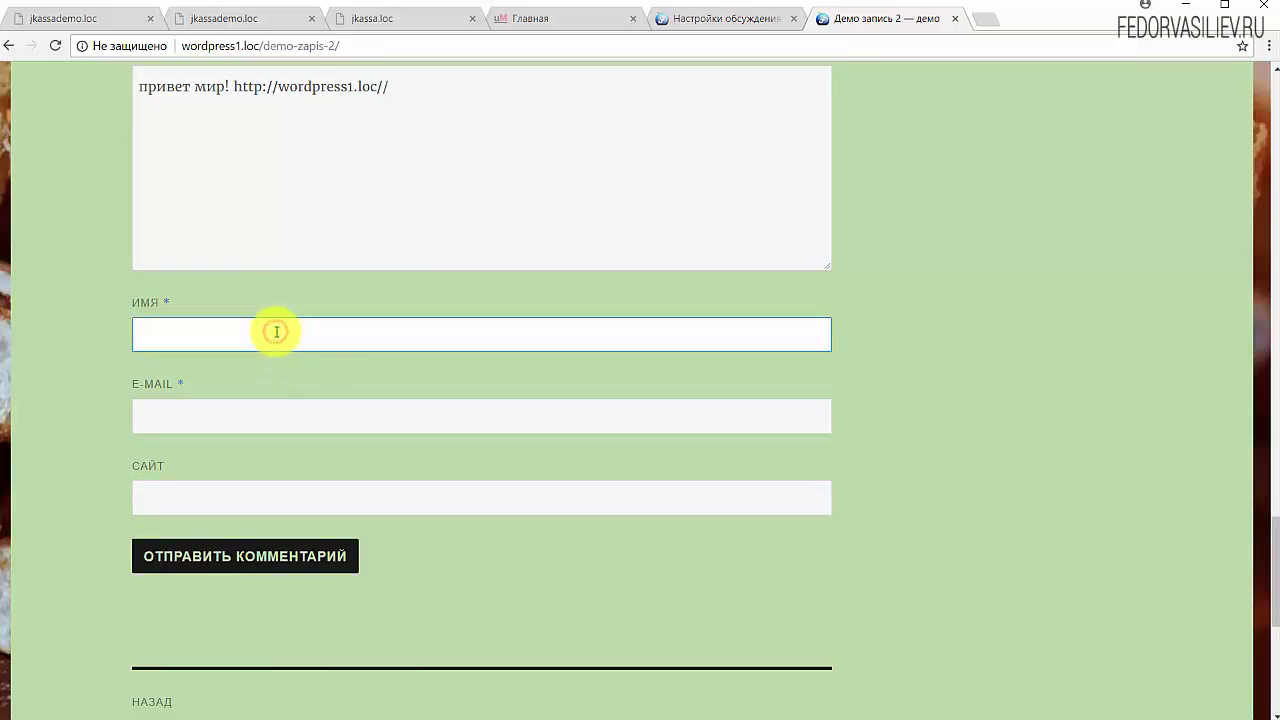
text(демо)
click(274, 362)
click(266, 416)
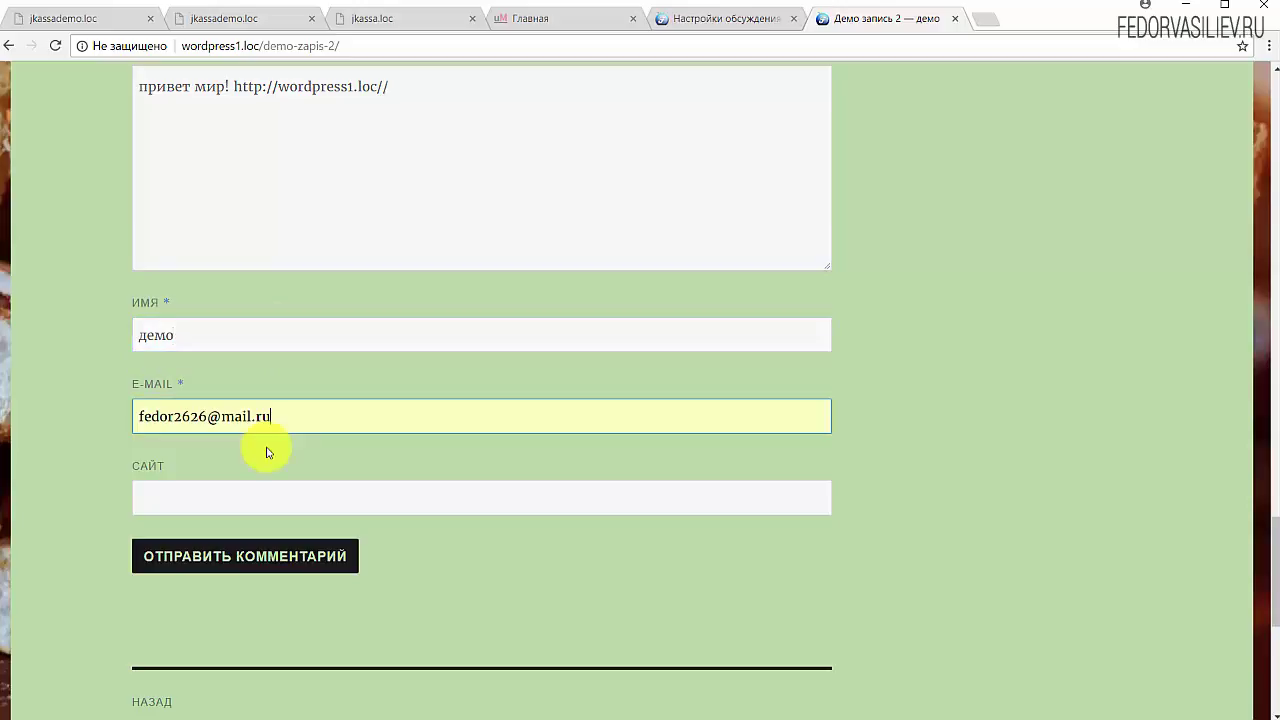
click(214, 563)
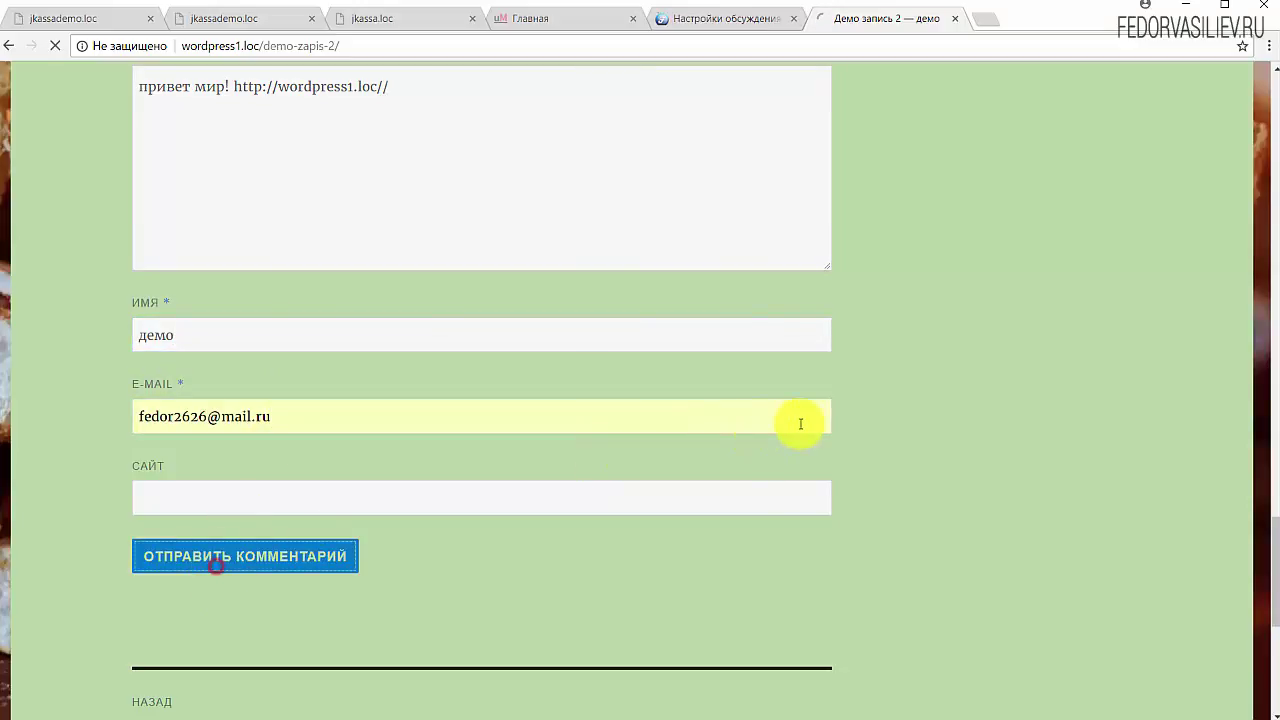
Step: Write a second comment by pasting text full of wordpress1.loc links
scroll(800, 424, up, 3)
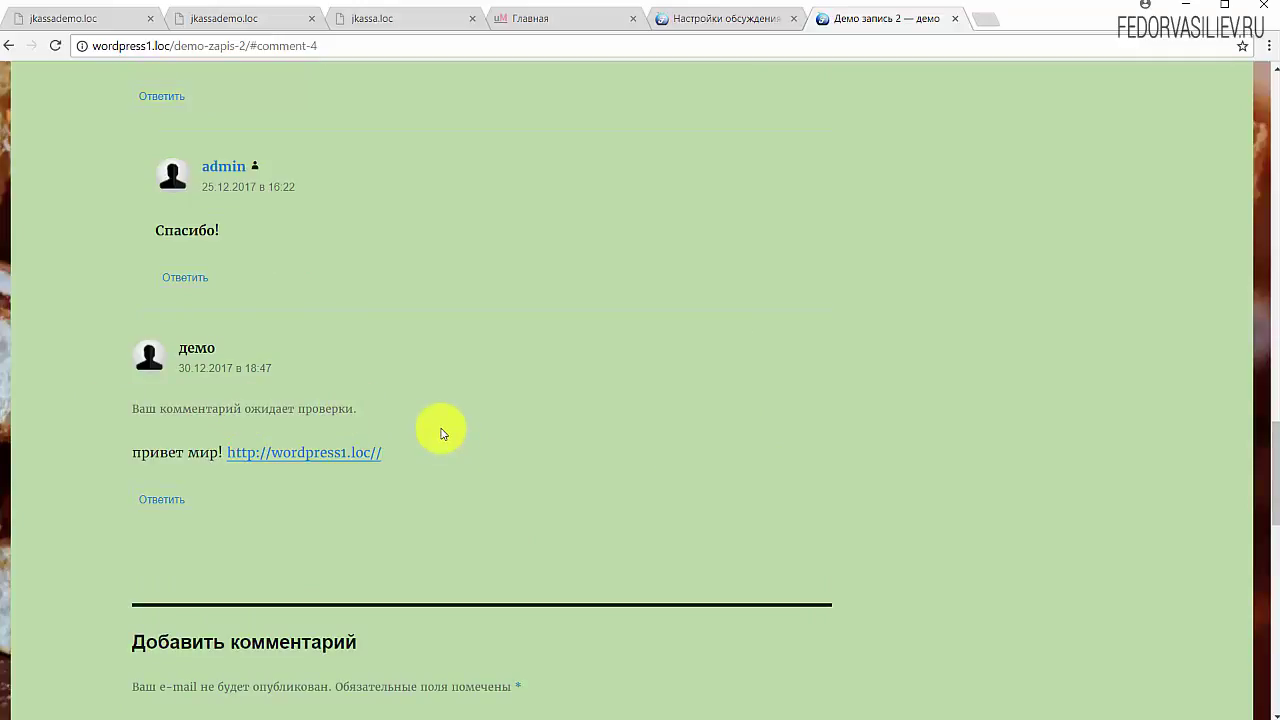
scroll(608, 358, down, 3)
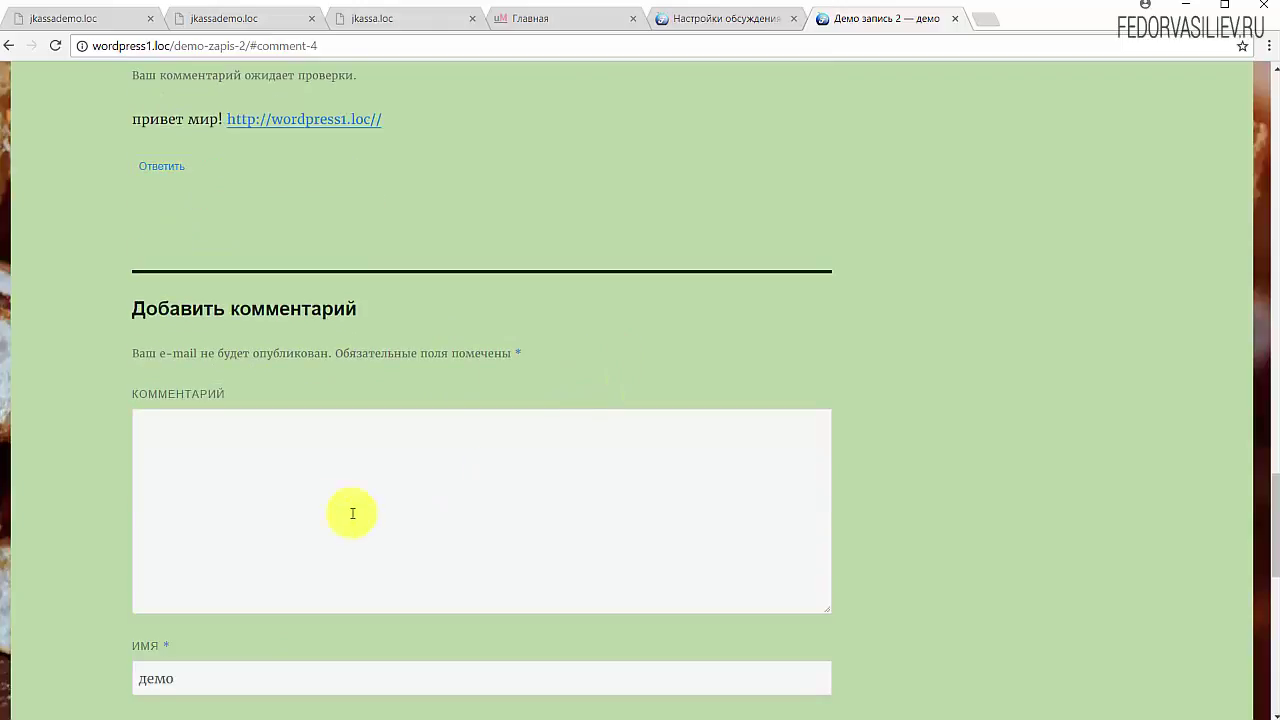
click(350, 476)
text(как сам? http://wordpress1.loc// http://wordpress1.loc//)
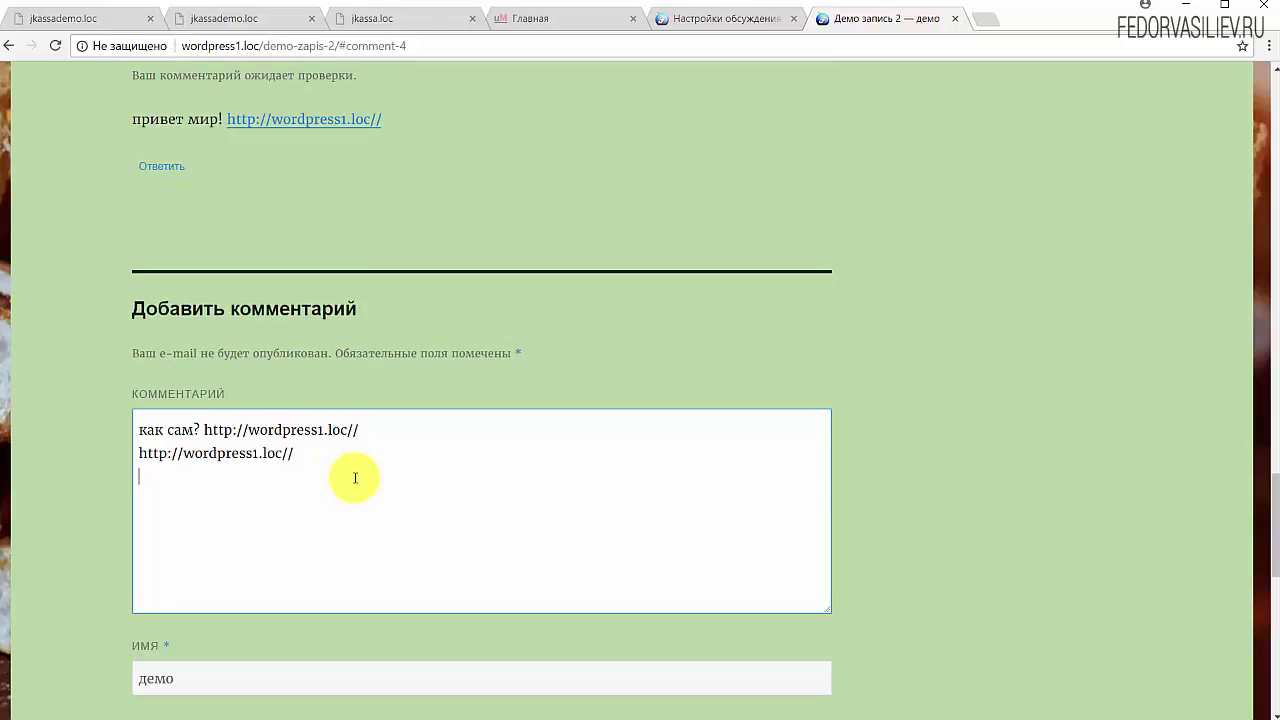
text(http://wordpress1.loc//)
text(http://wordpress1.loc//)
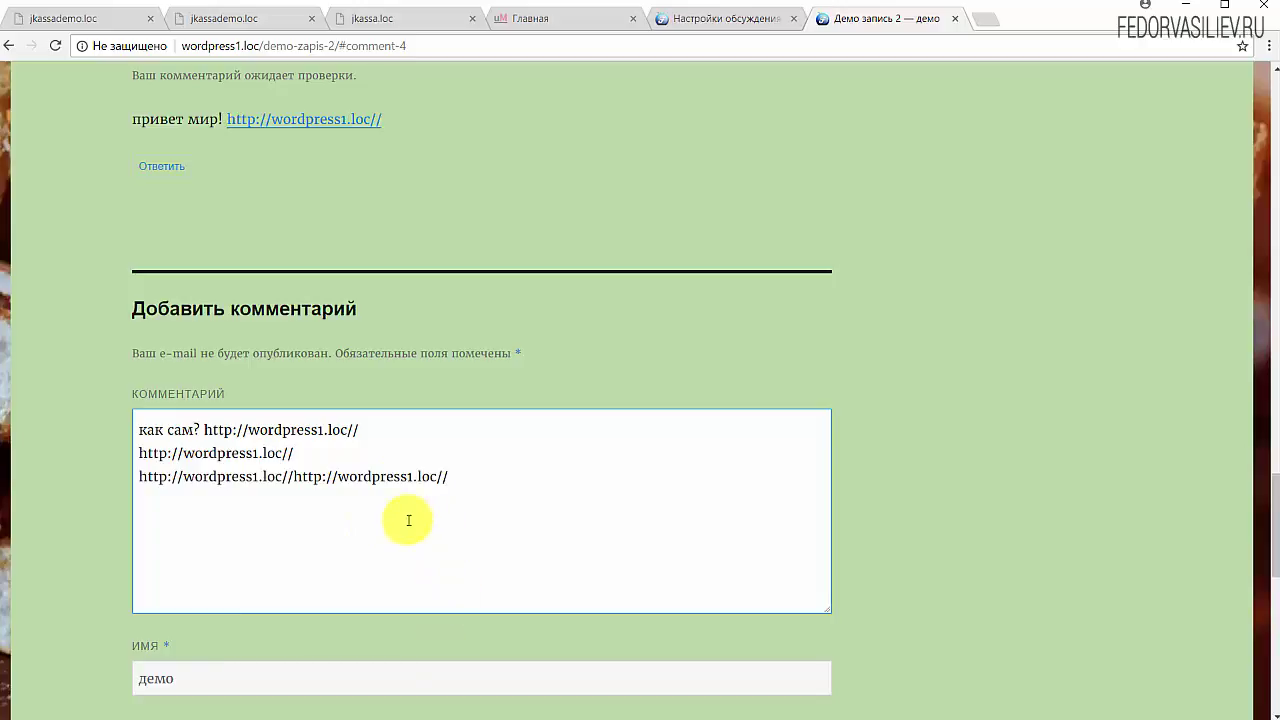
Step: Sign it as демо2 with a modified e-mail, submit it, and review it awaiting moderation
scroll(408, 520, down, 3)
click(260, 429)
text(2)
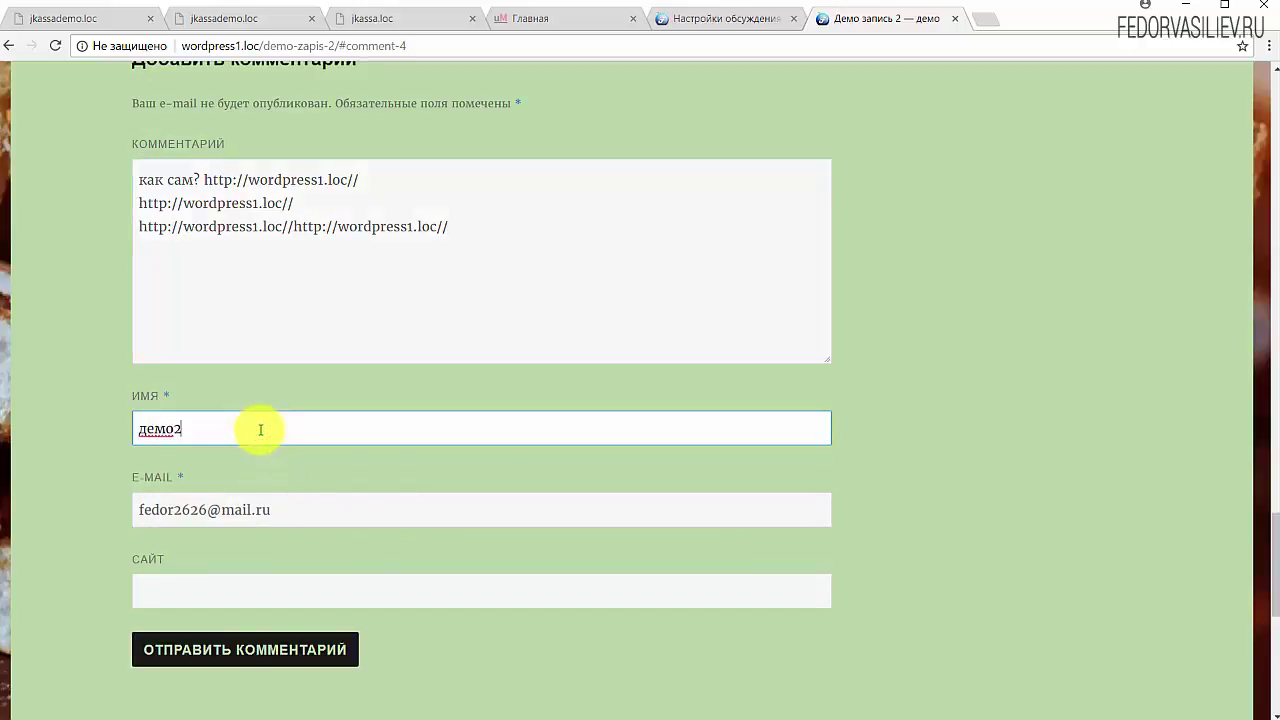
click(204, 510)
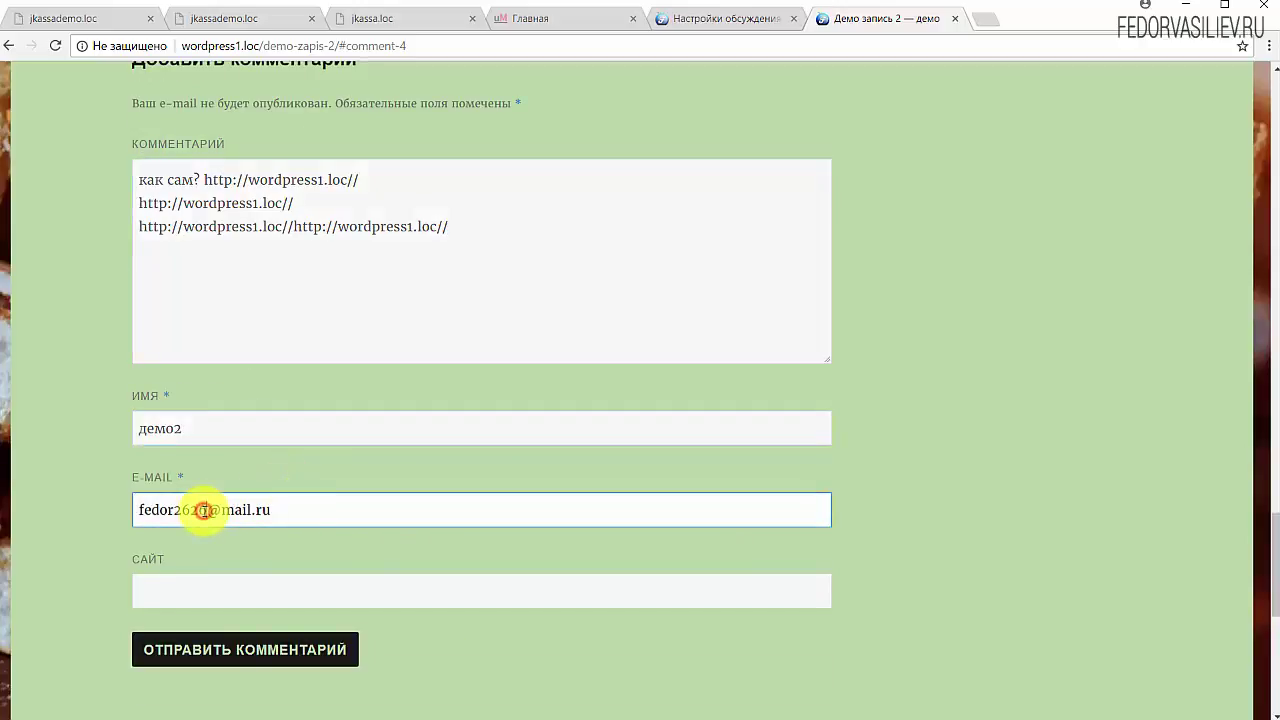
text(3)
scroll(260, 490, down, 3)
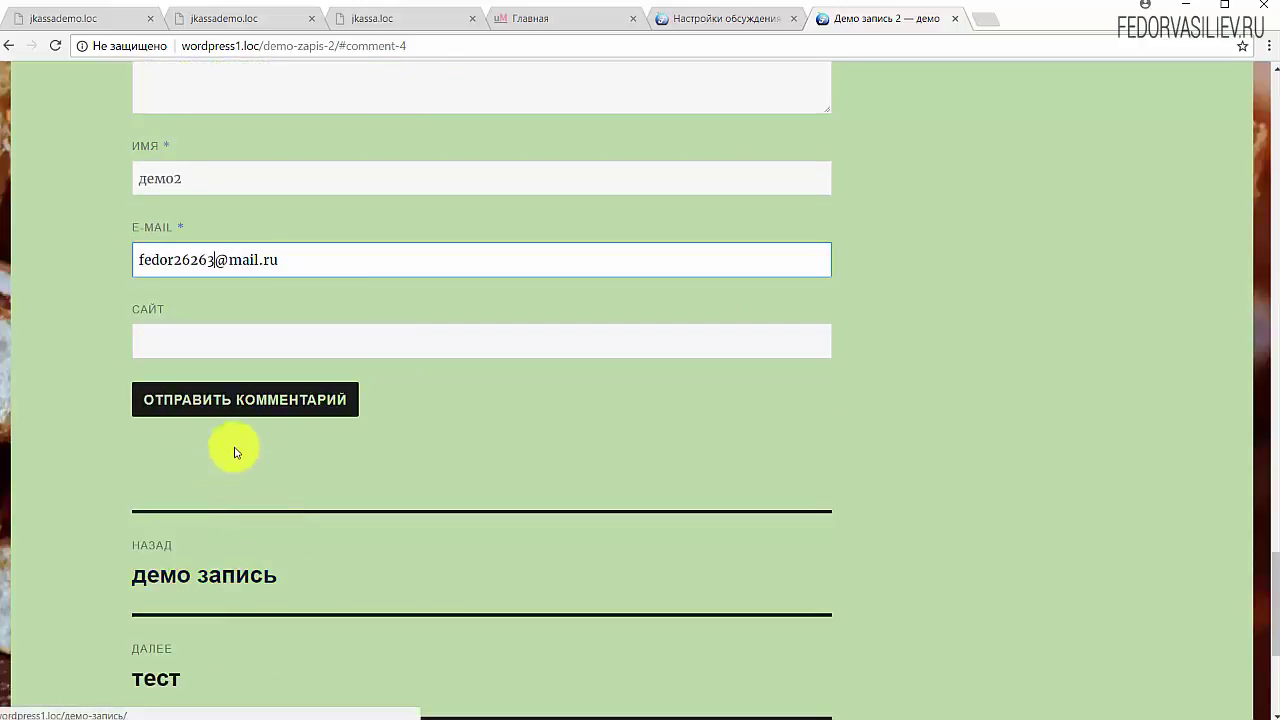
click(255, 402)
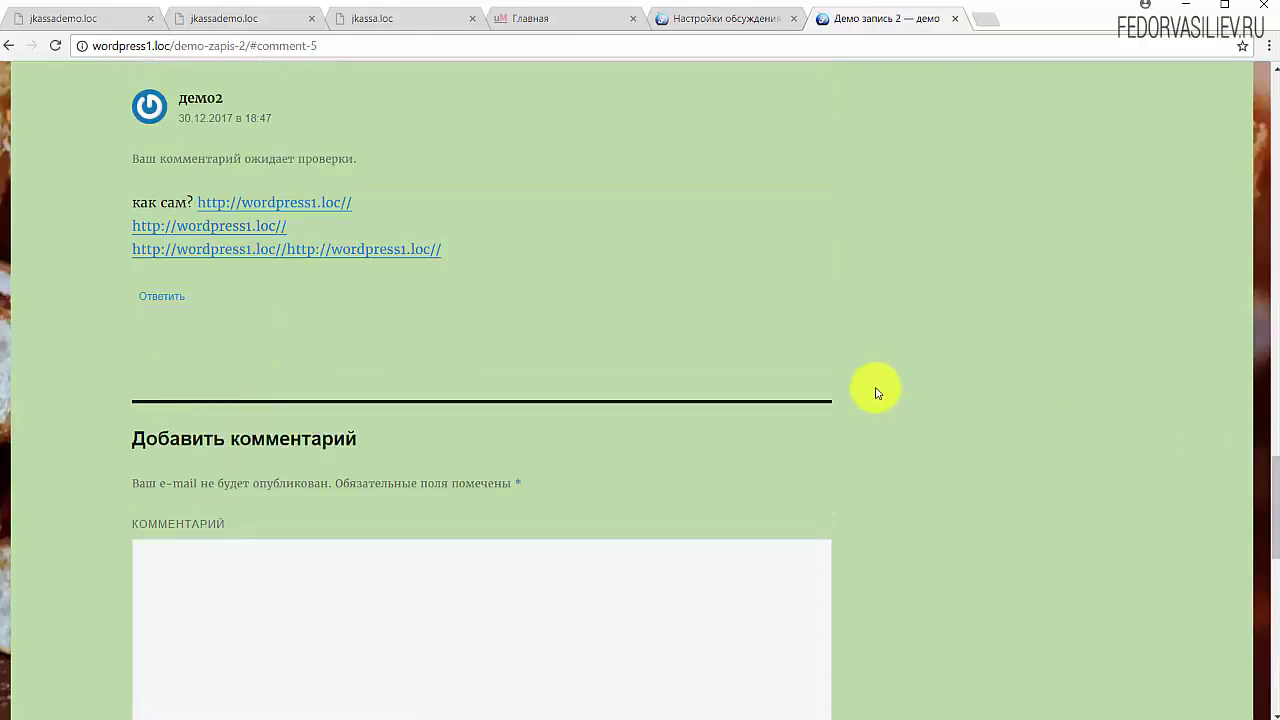
scroll(520, 226, up, 3)
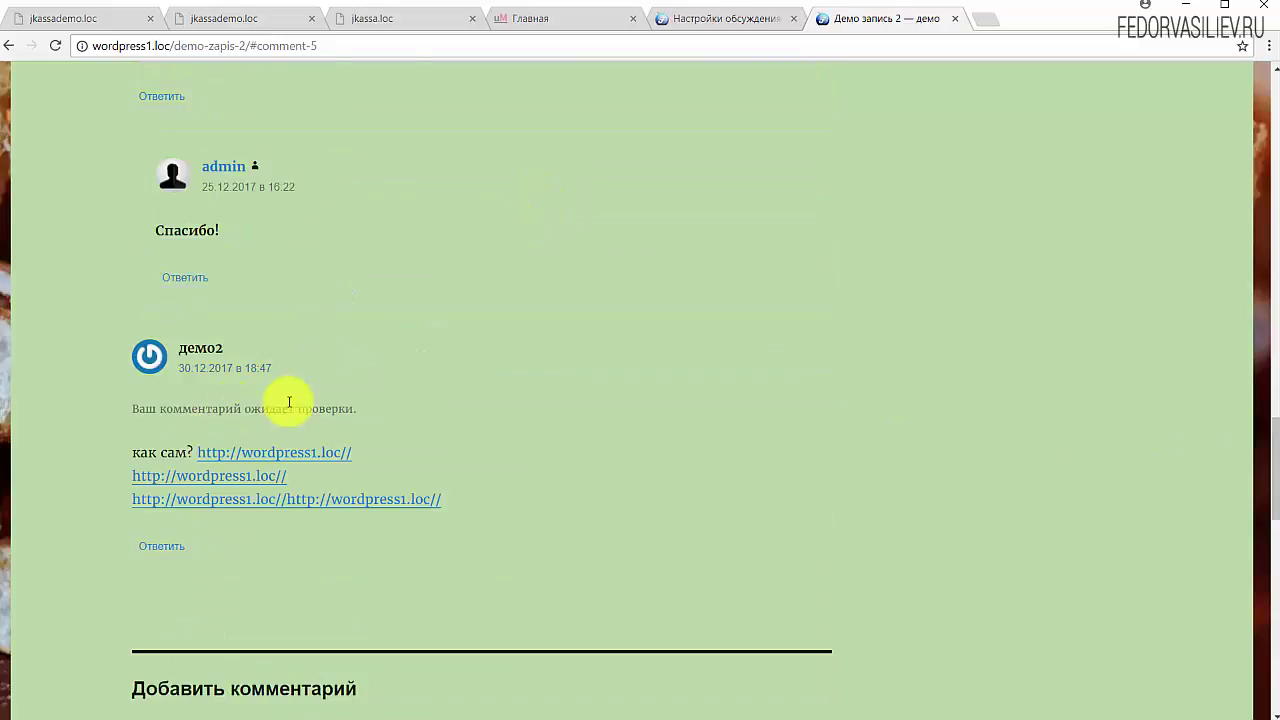
scroll(370, 410, up, 3)
scroll(373, 410, up, 3)
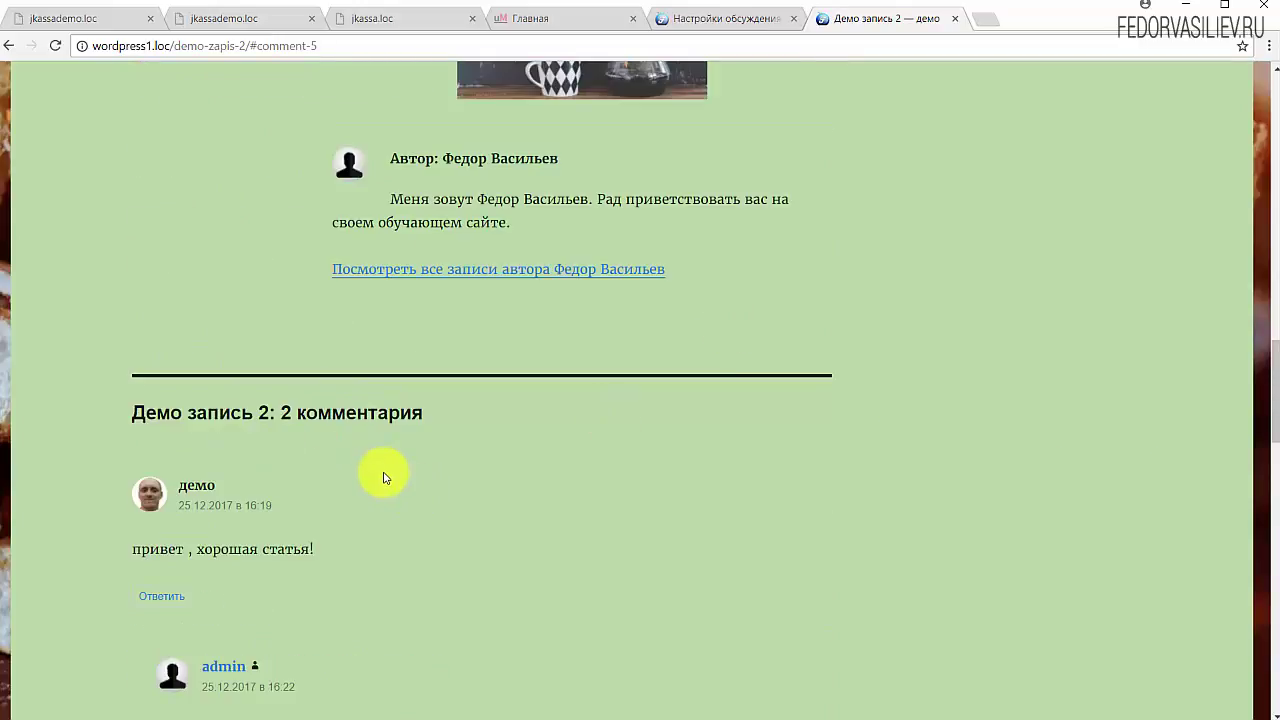
scroll(330, 480, down, 2)
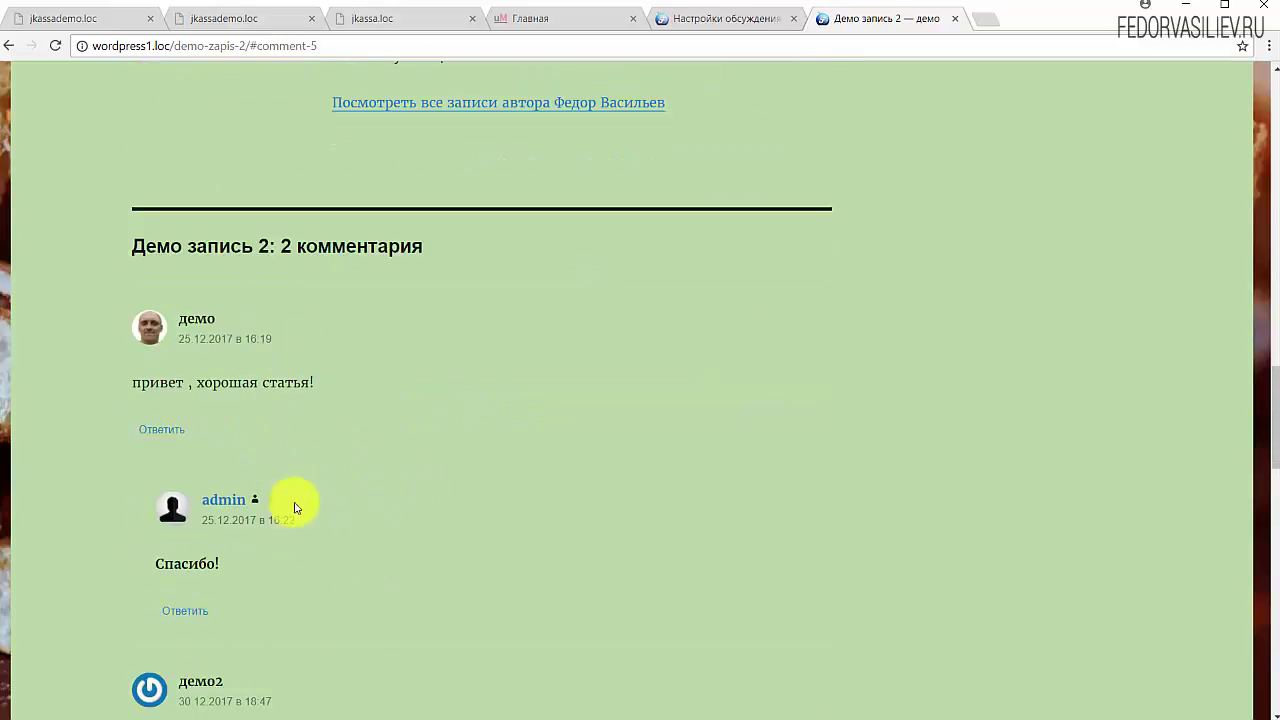
scroll(427, 344, up, 3)
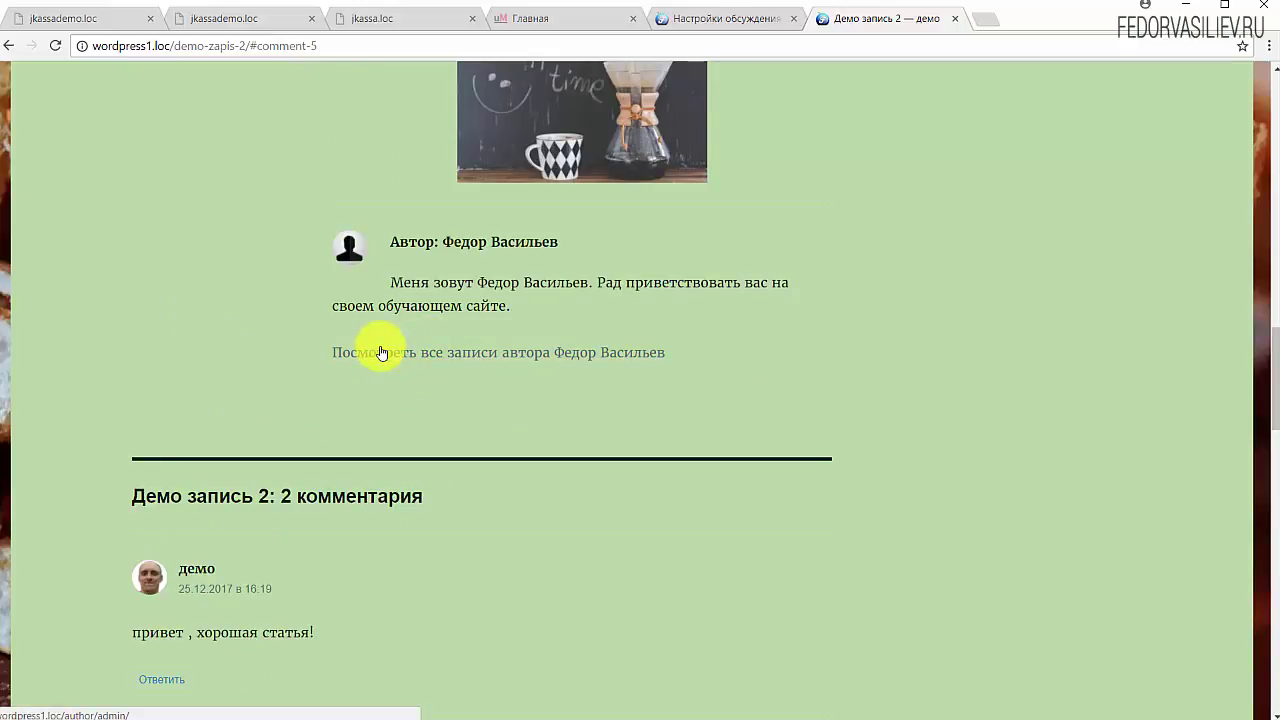
Step: Log back in from the session-expired dialog on the Настройки обсуждения tab and go to Консоль
click(735, 18)
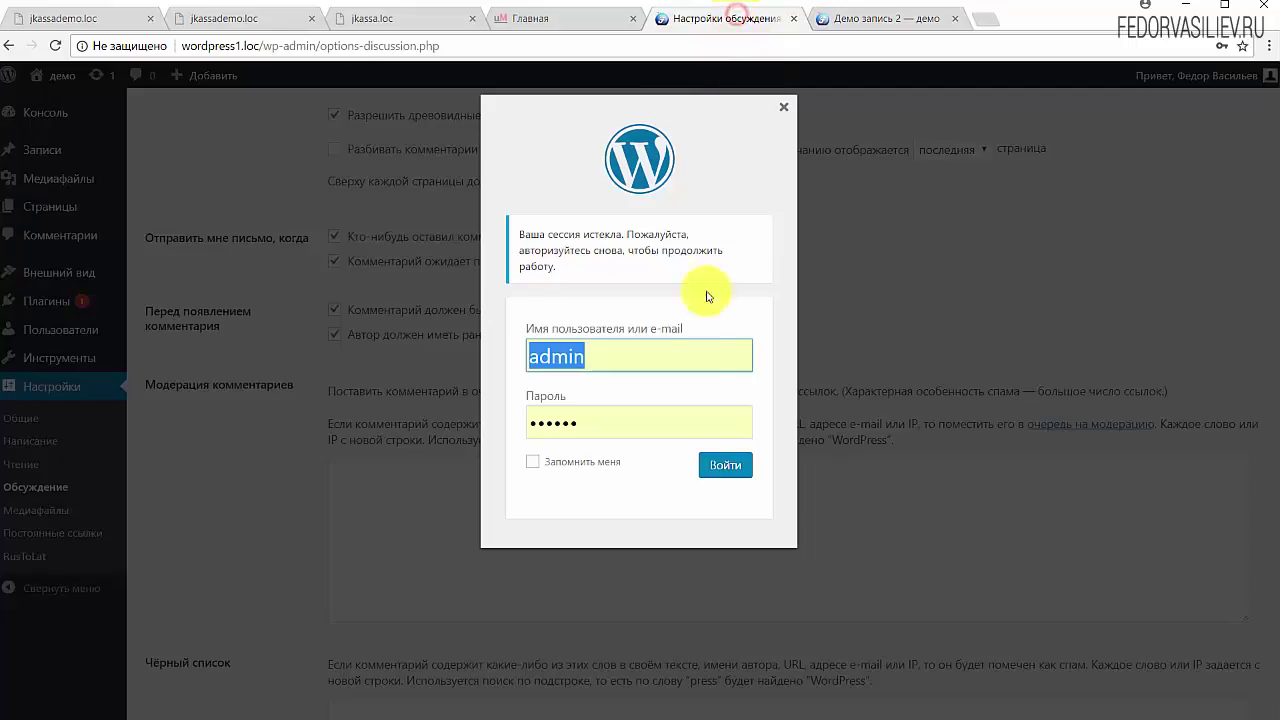
click(726, 468)
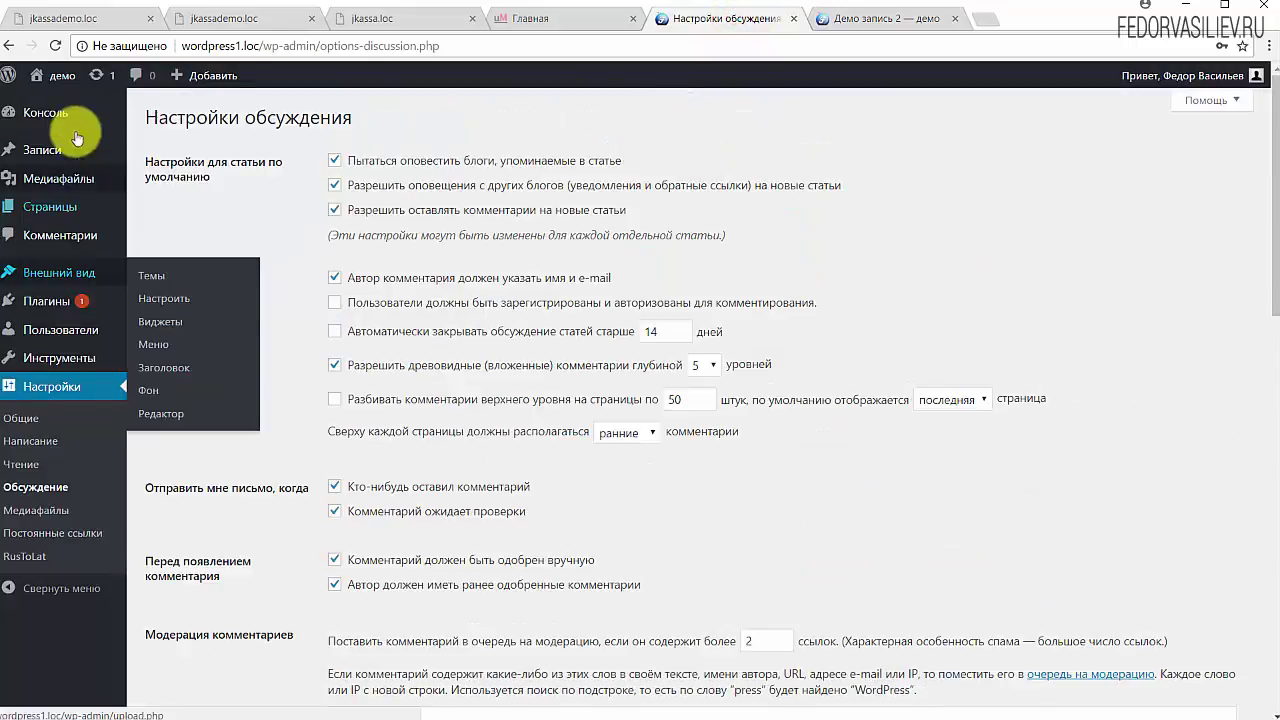
click(48, 113)
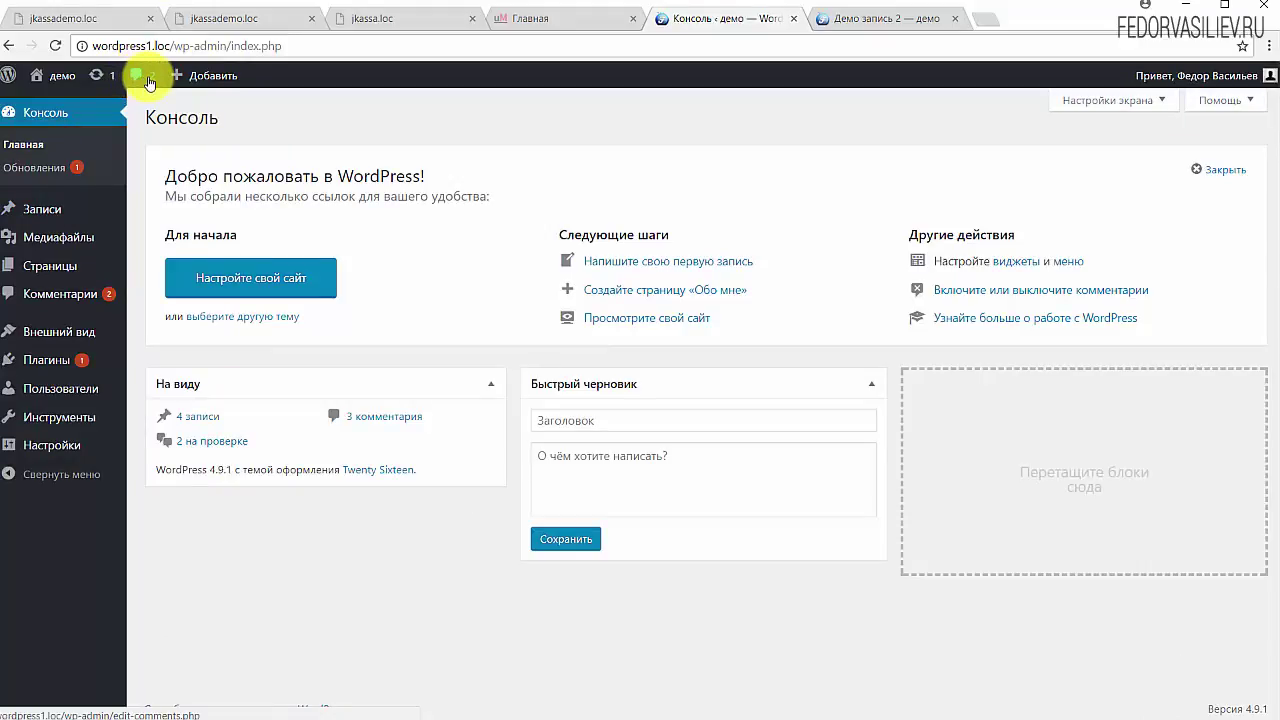
Step: Open the Комментарии page from the admin-bar comments icon
click(148, 80)
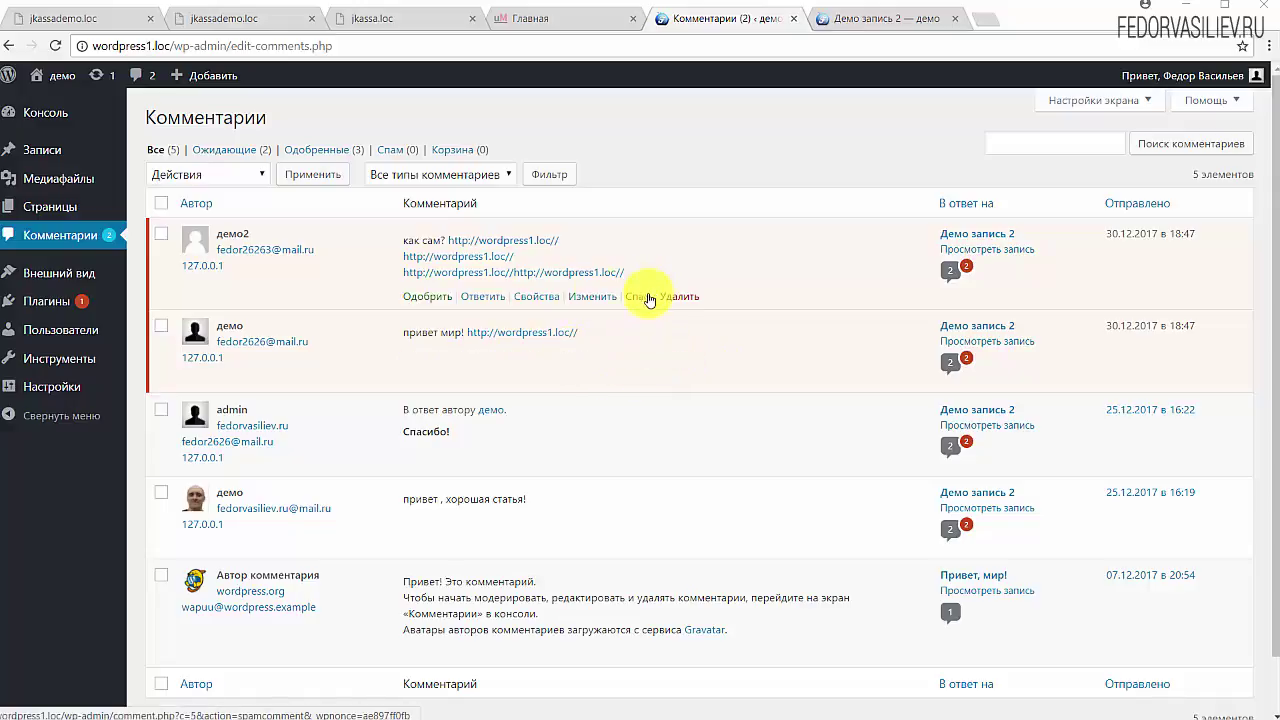
Step: Tick the two newest link-filled comments, check the Пометить как спам bulk action, then go to Плагины
click(166, 236)
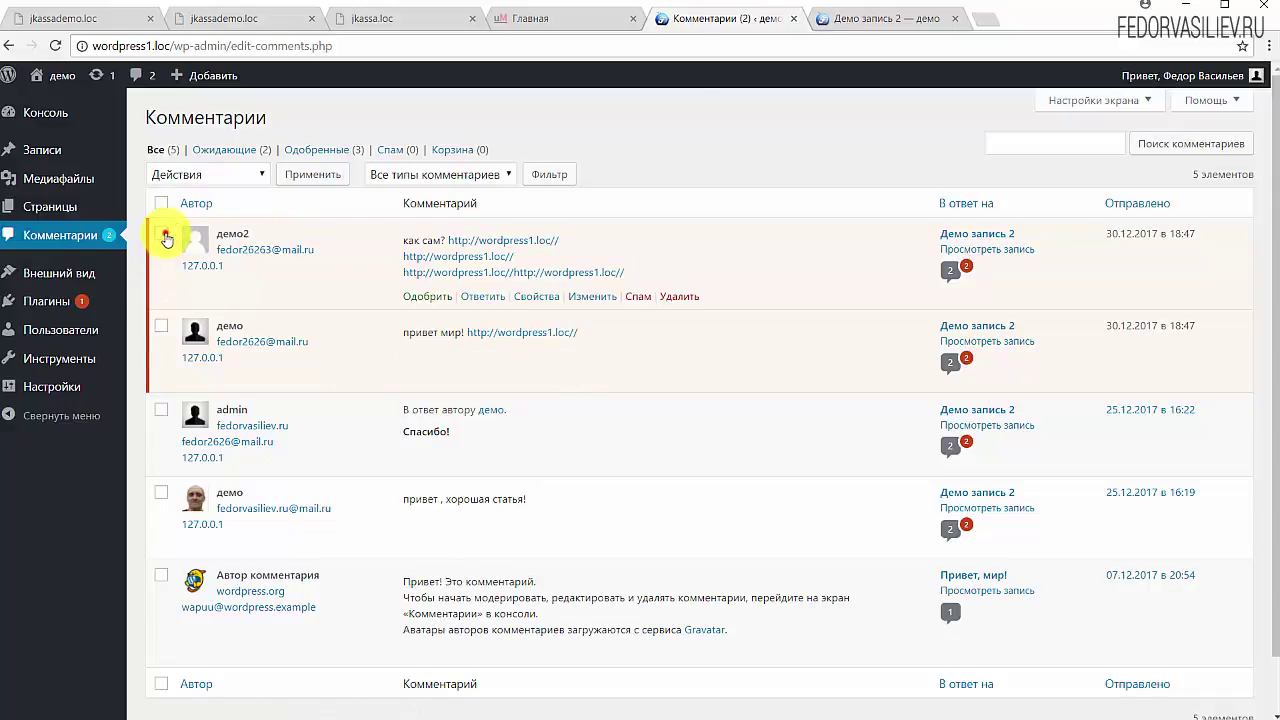
click(162, 325)
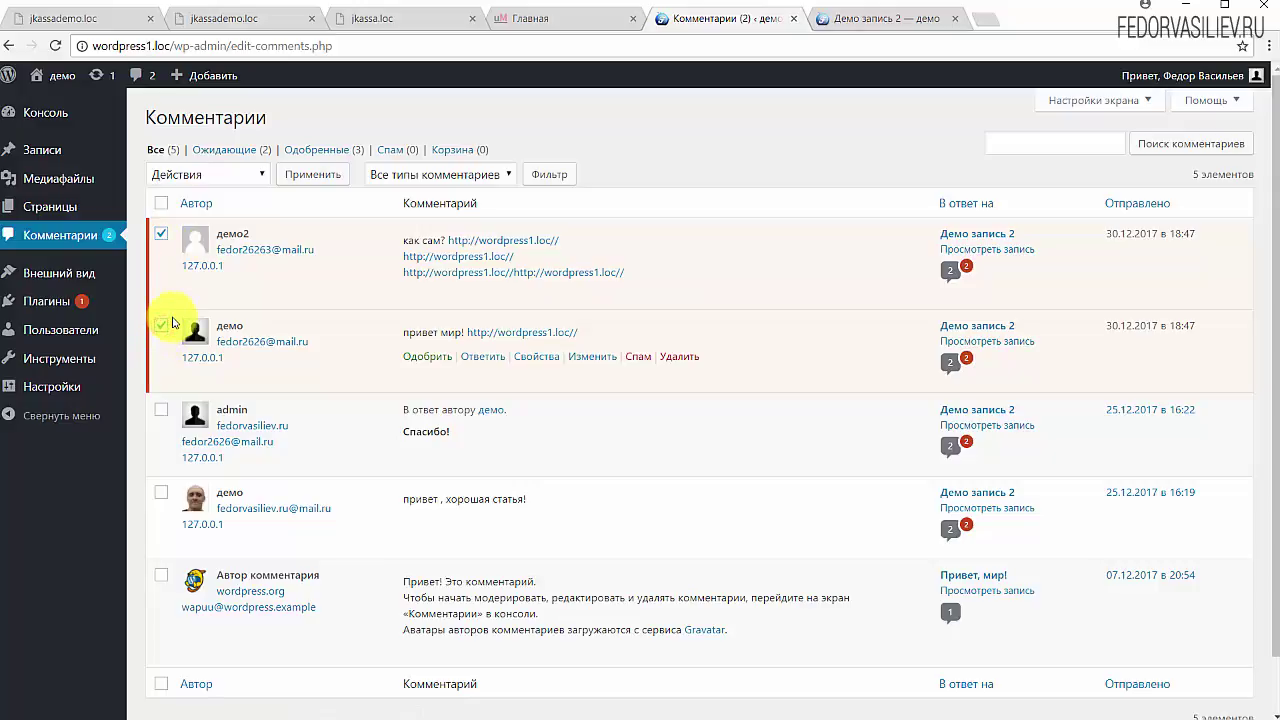
click(222, 175)
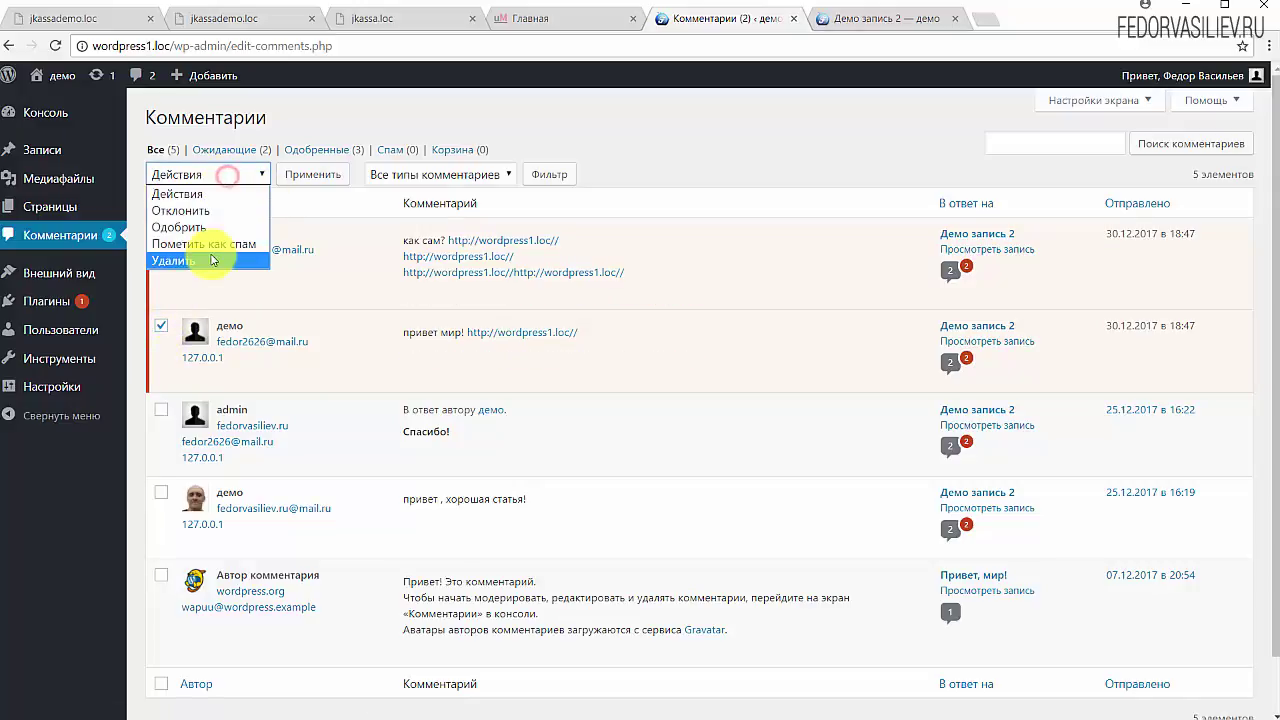
click(697, 153)
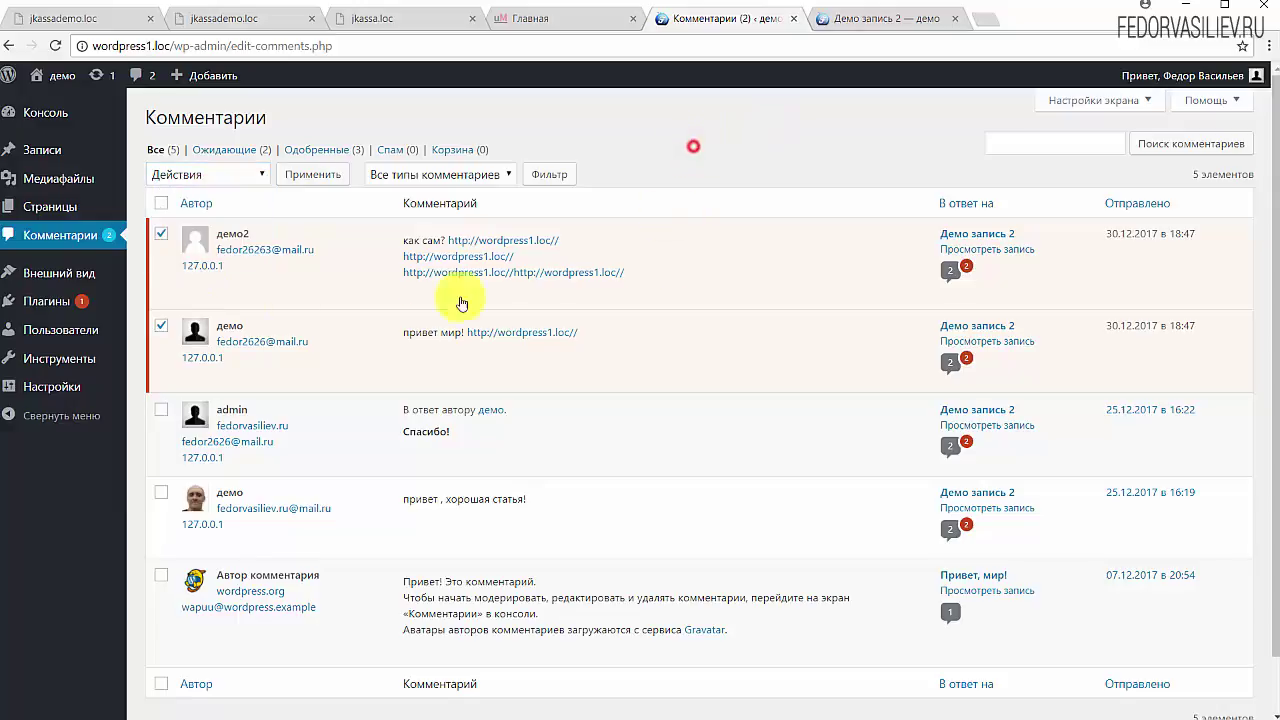
click(162, 332)
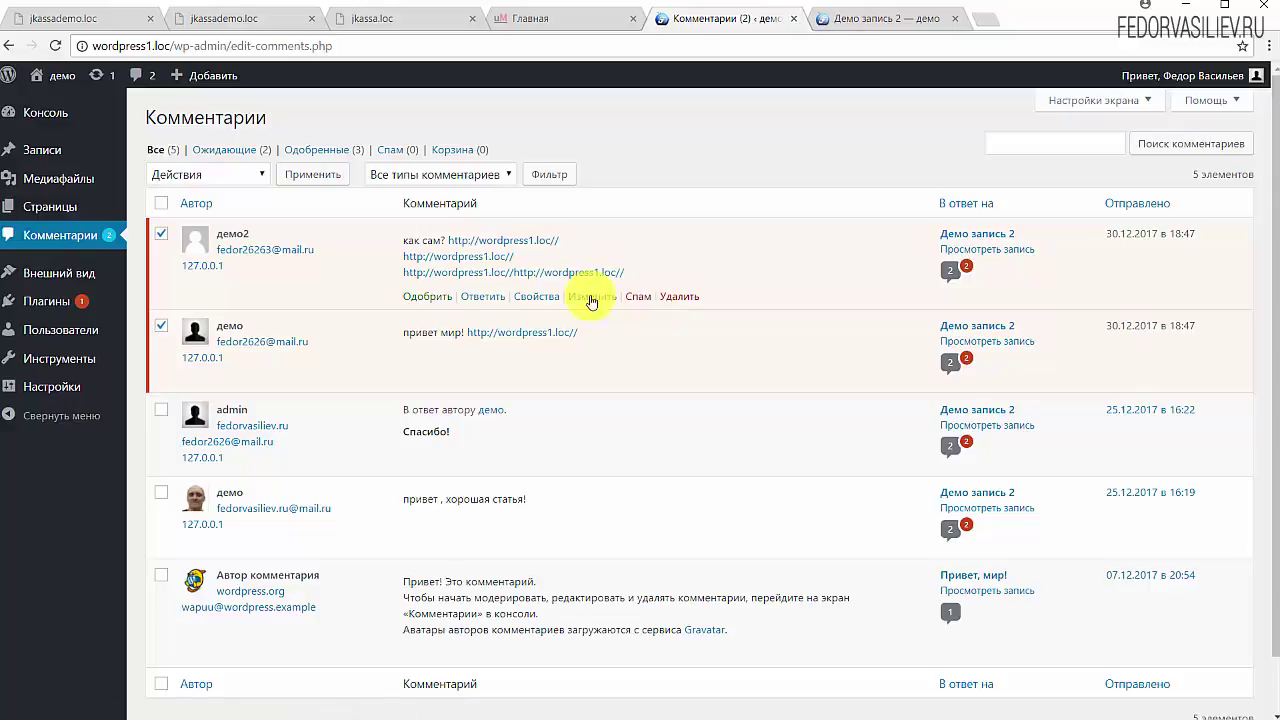
click(48, 155)
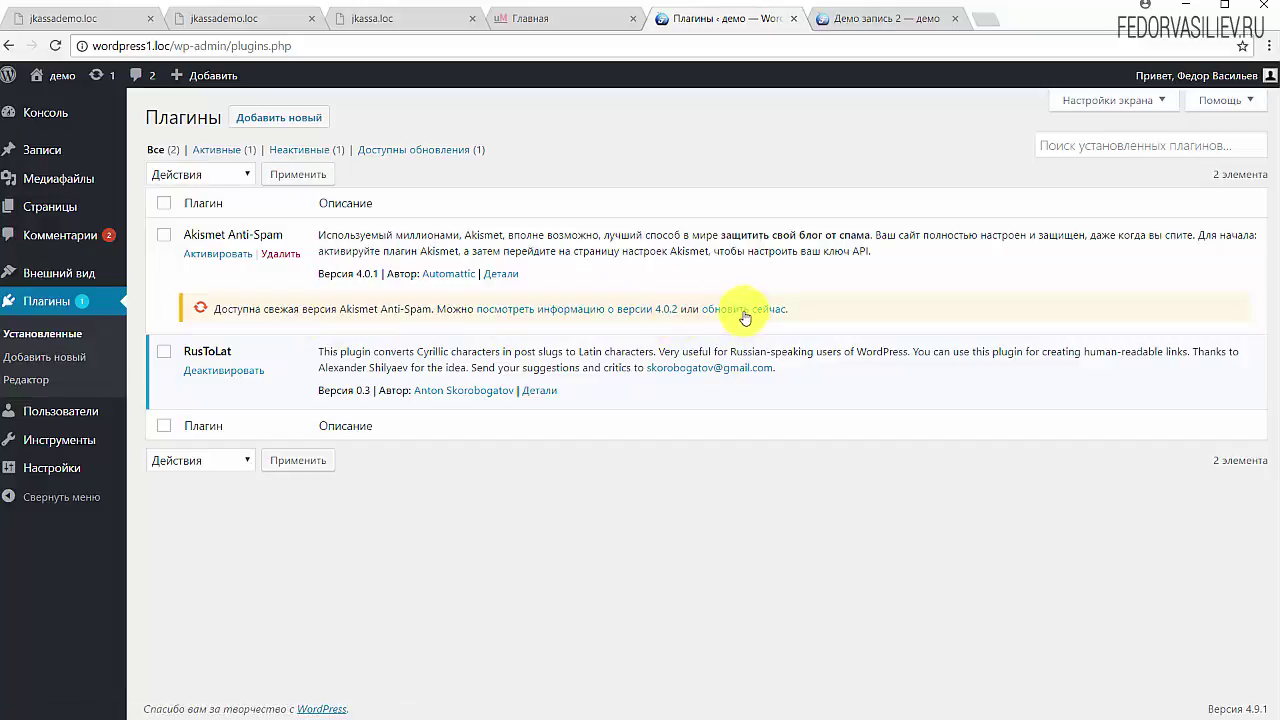
Step: Update Akismet Anti-Spam to 4.0.2 and check the WordPress 4.9.1 version in the footer
click(736, 308)
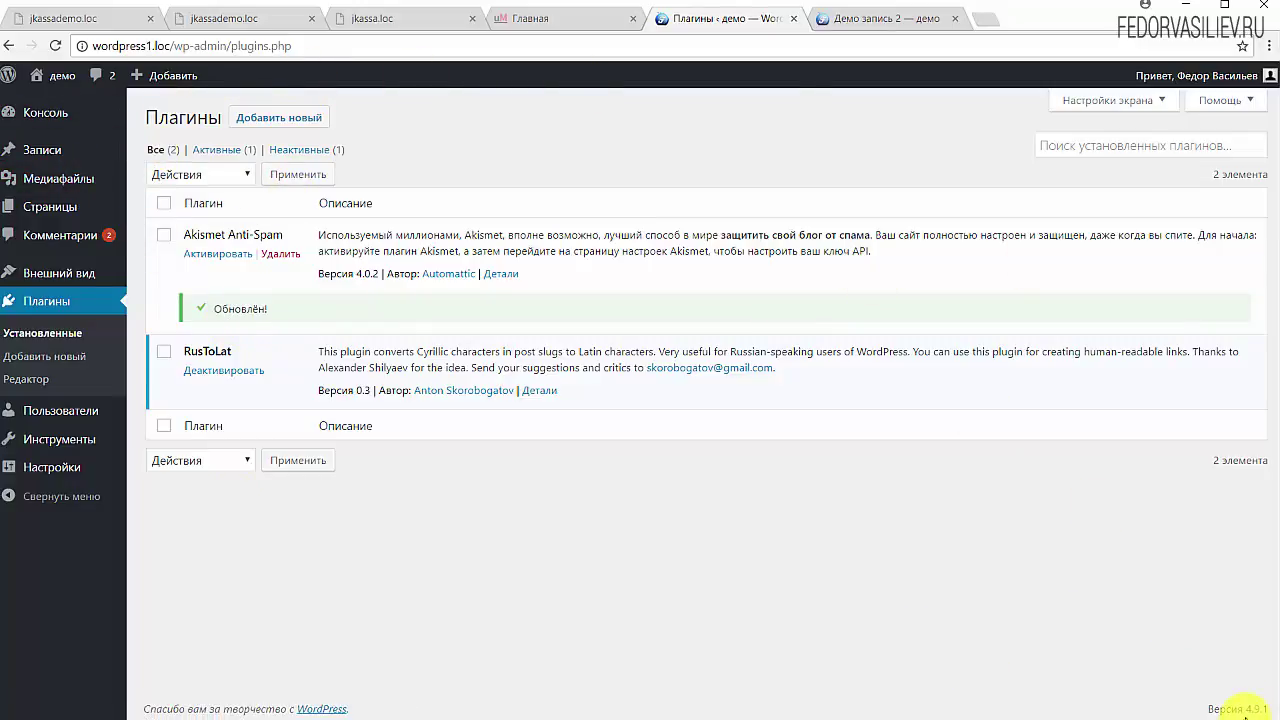
double_click(1250, 709)
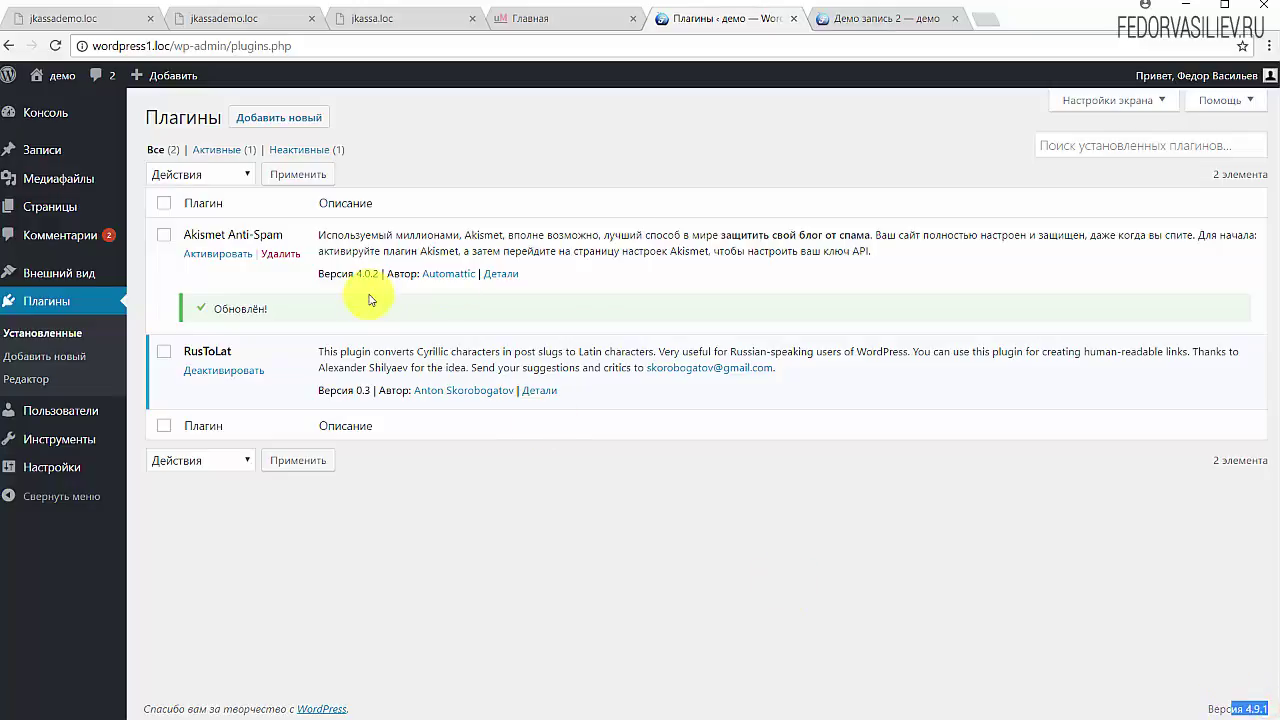
click(415, 531)
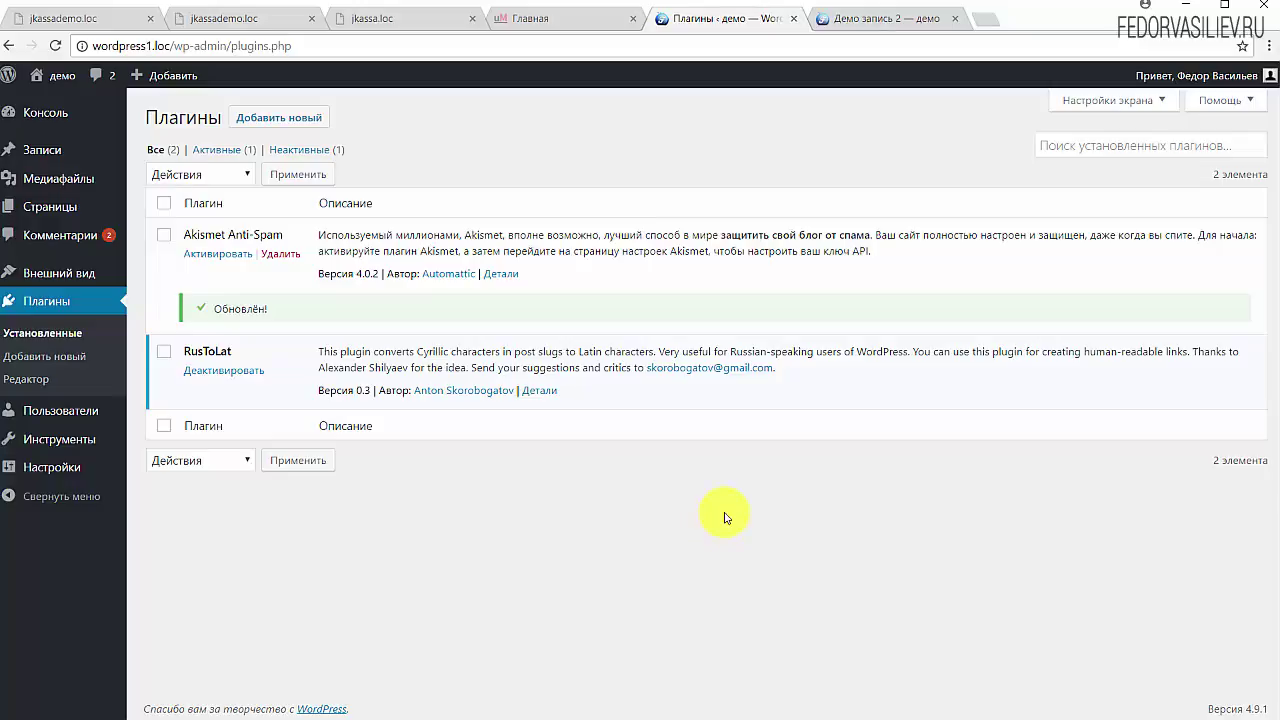
Step: Activate Akismet Anti-Spam and open its 'Настройте свою учетную запись Akismet' setup page
click(222, 258)
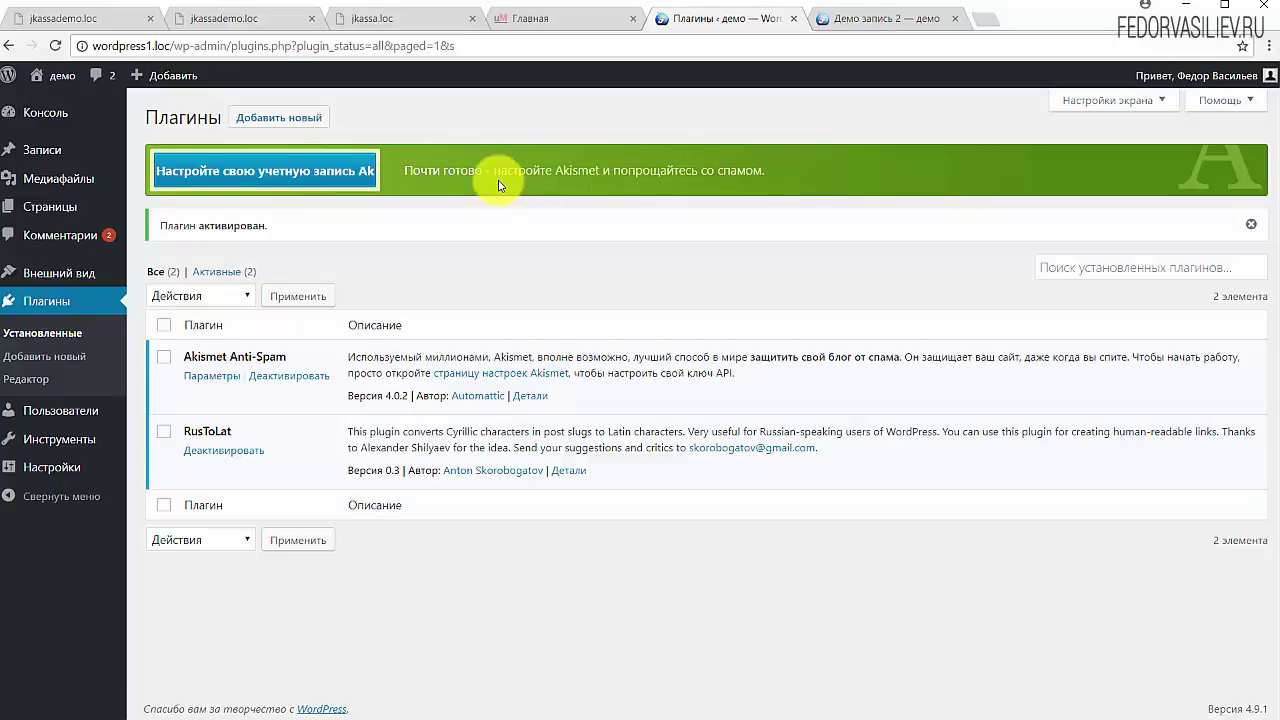
click(251, 176)
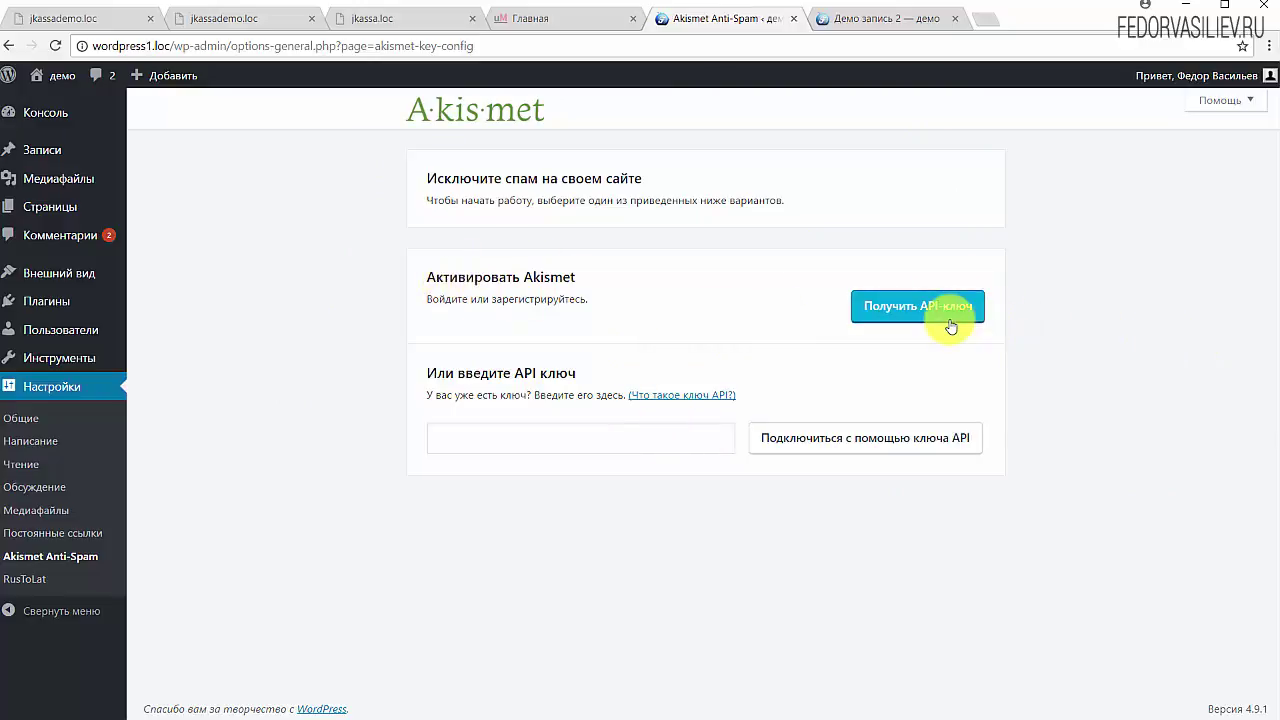
Step: Request an Akismet API key, switch the sign-up to Русский, and submit the new account details
click(895, 314)
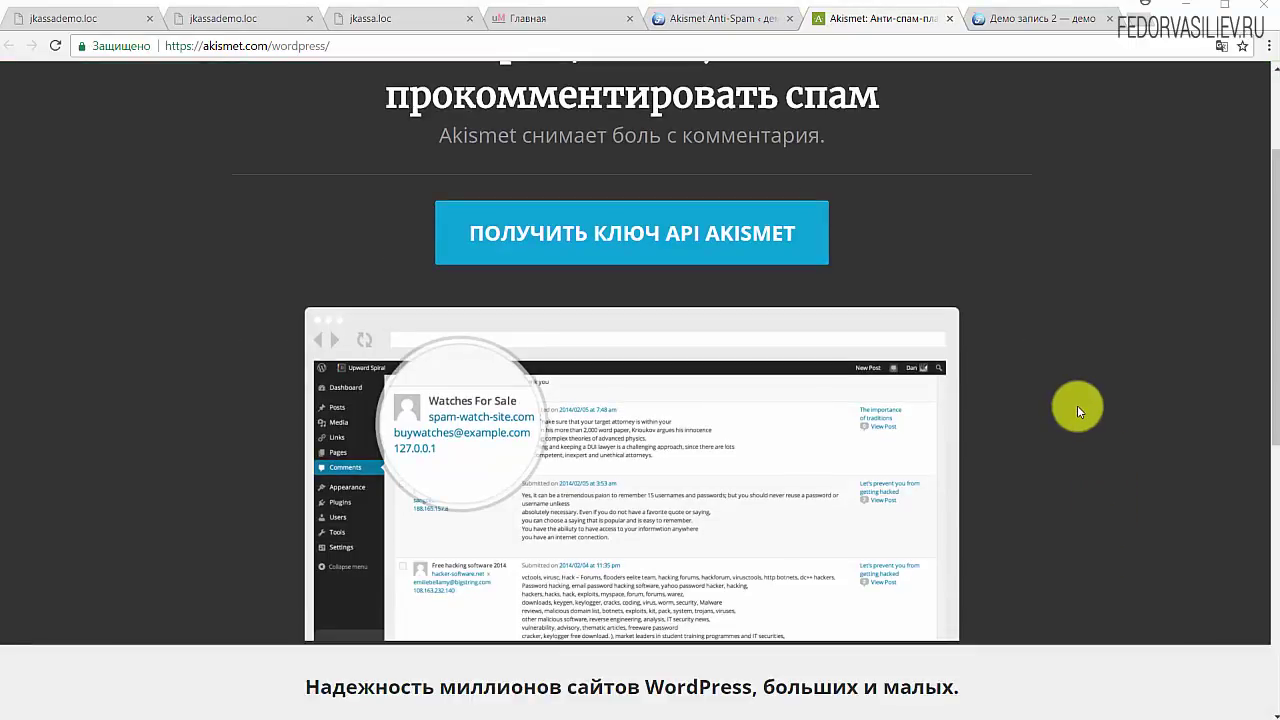
click(600, 242)
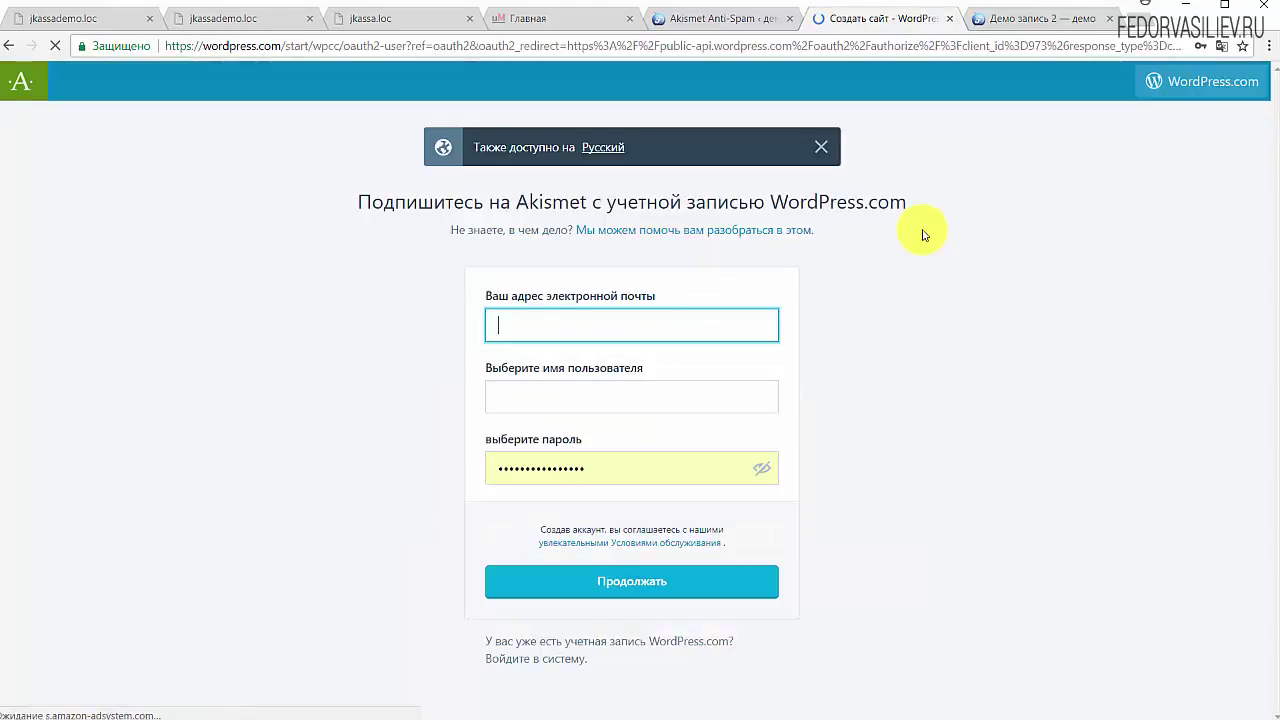
click(592, 148)
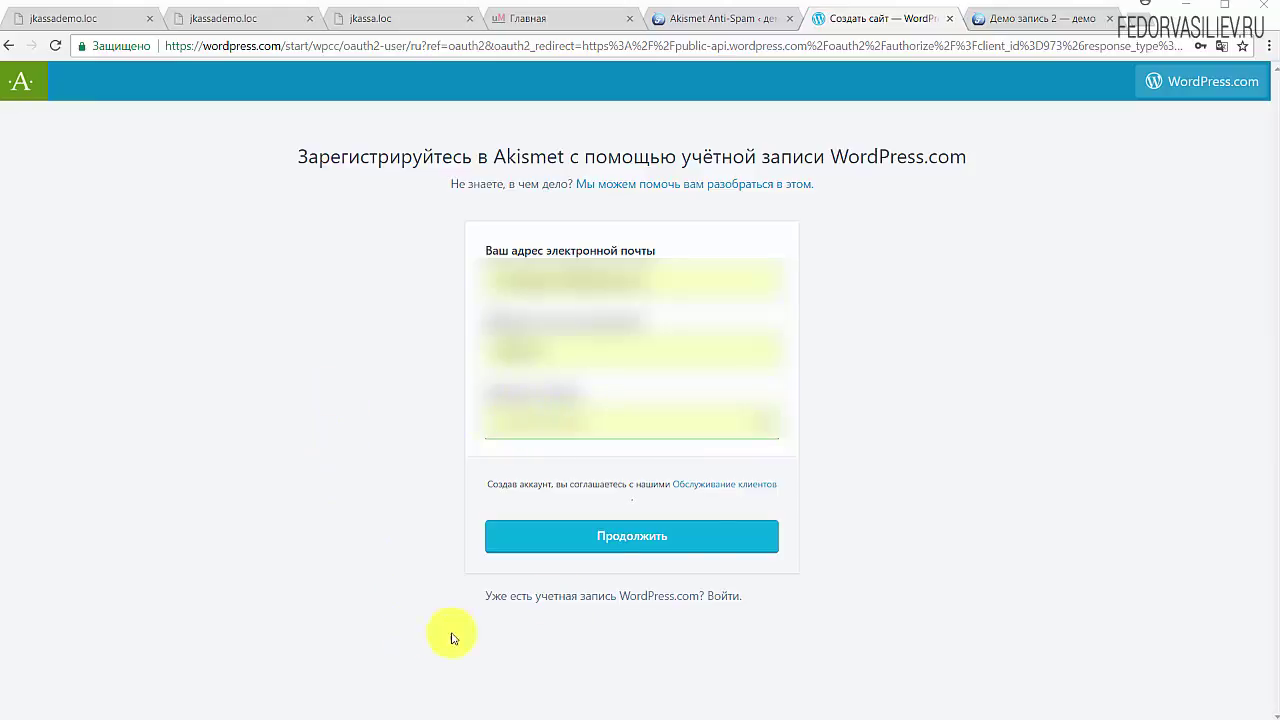
click(680, 534)
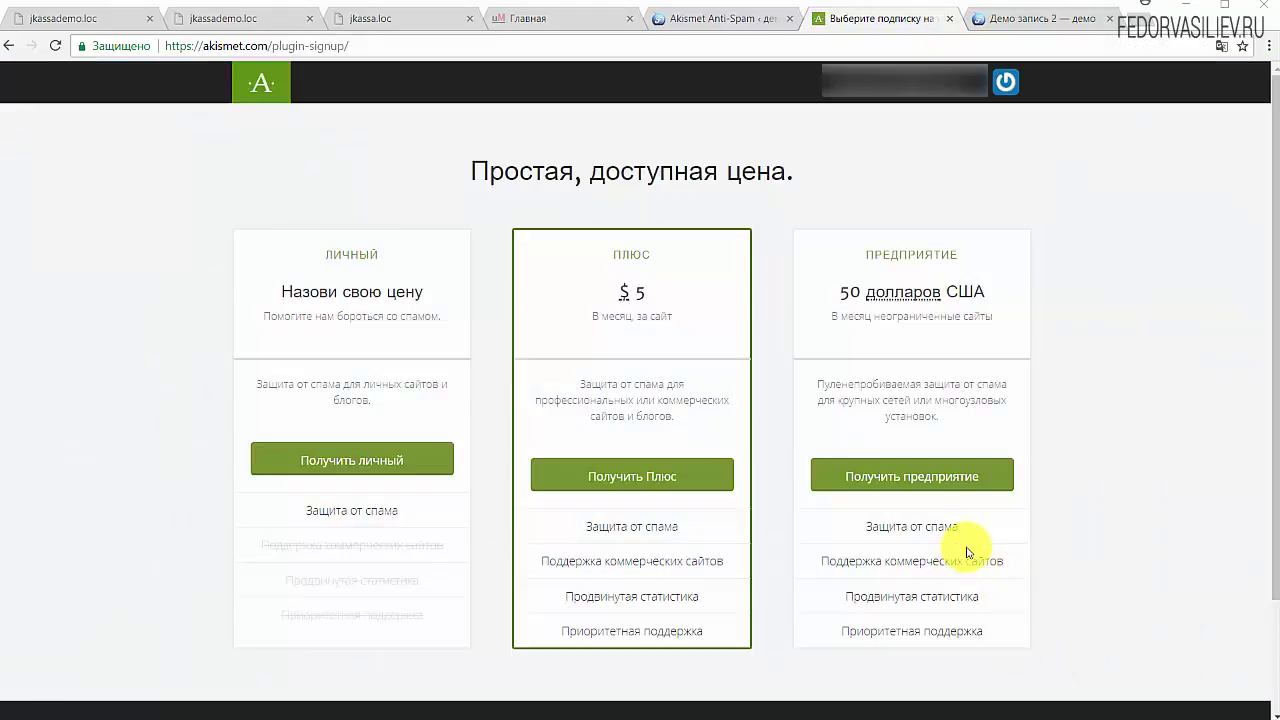
Step: Choose the personal plan at $0 per year and paste the site address into the URL field
click(344, 463)
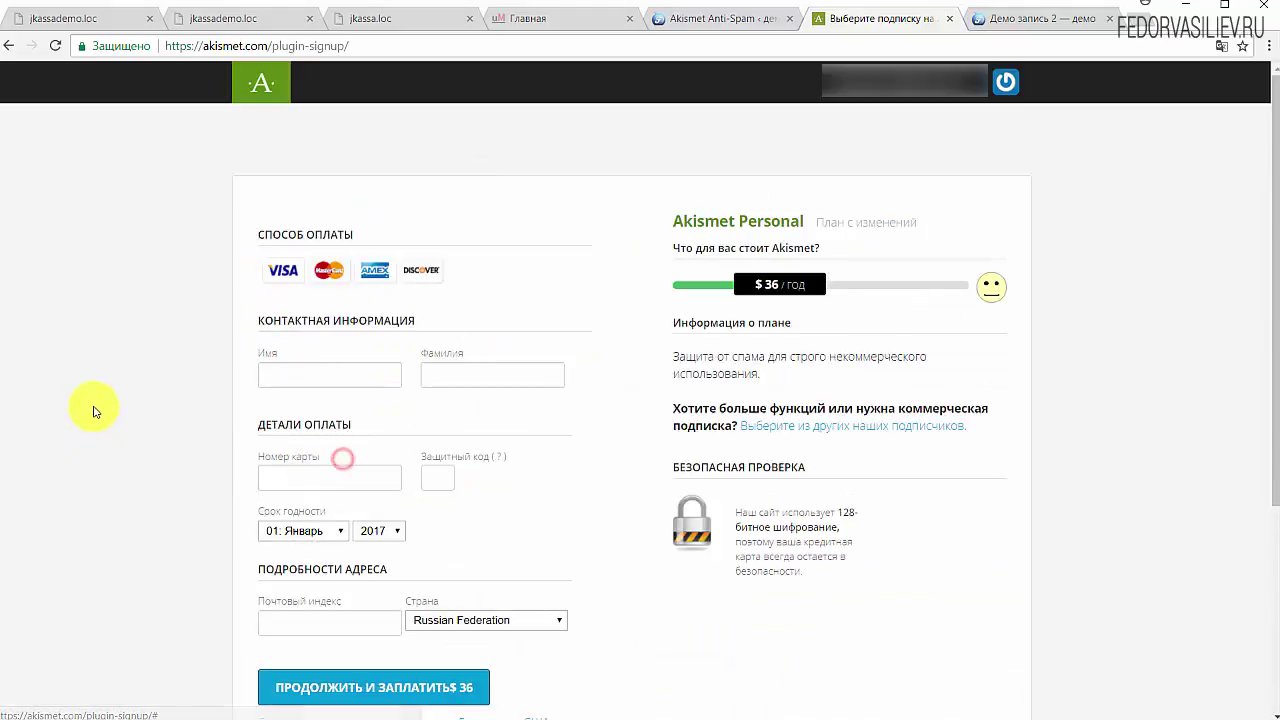
drag(757, 295, 619, 290)
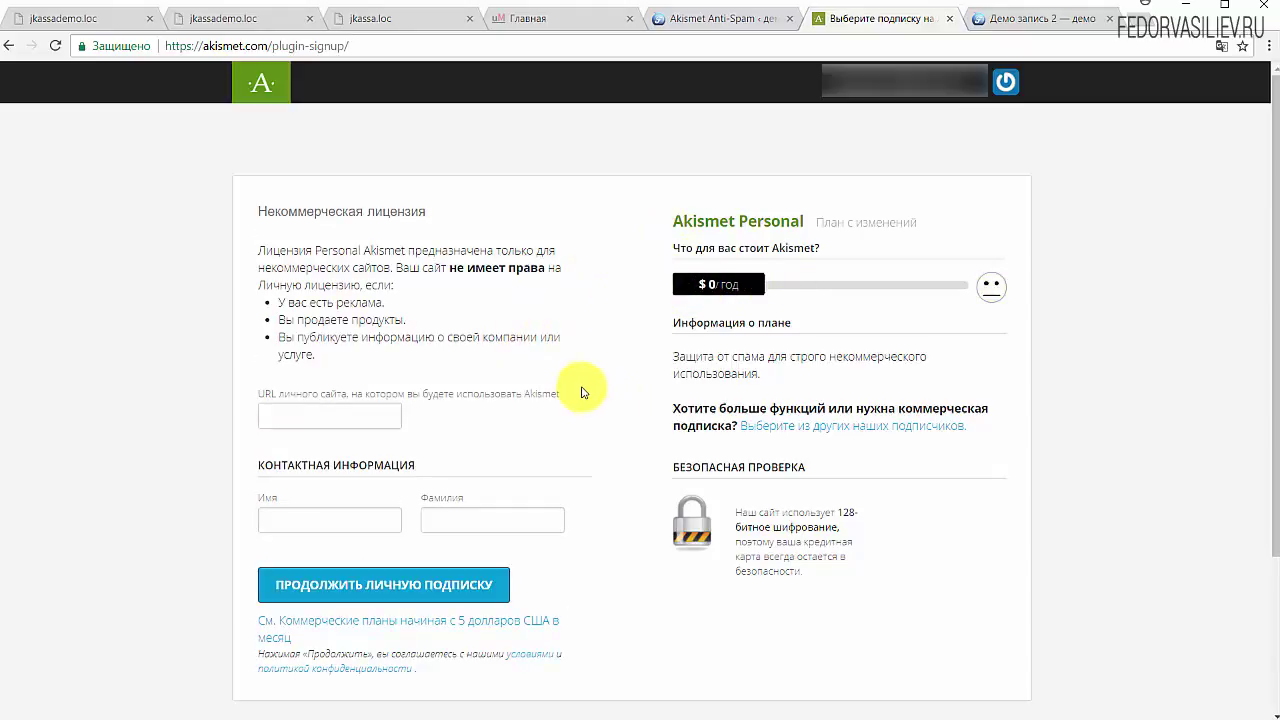
right_click(297, 412)
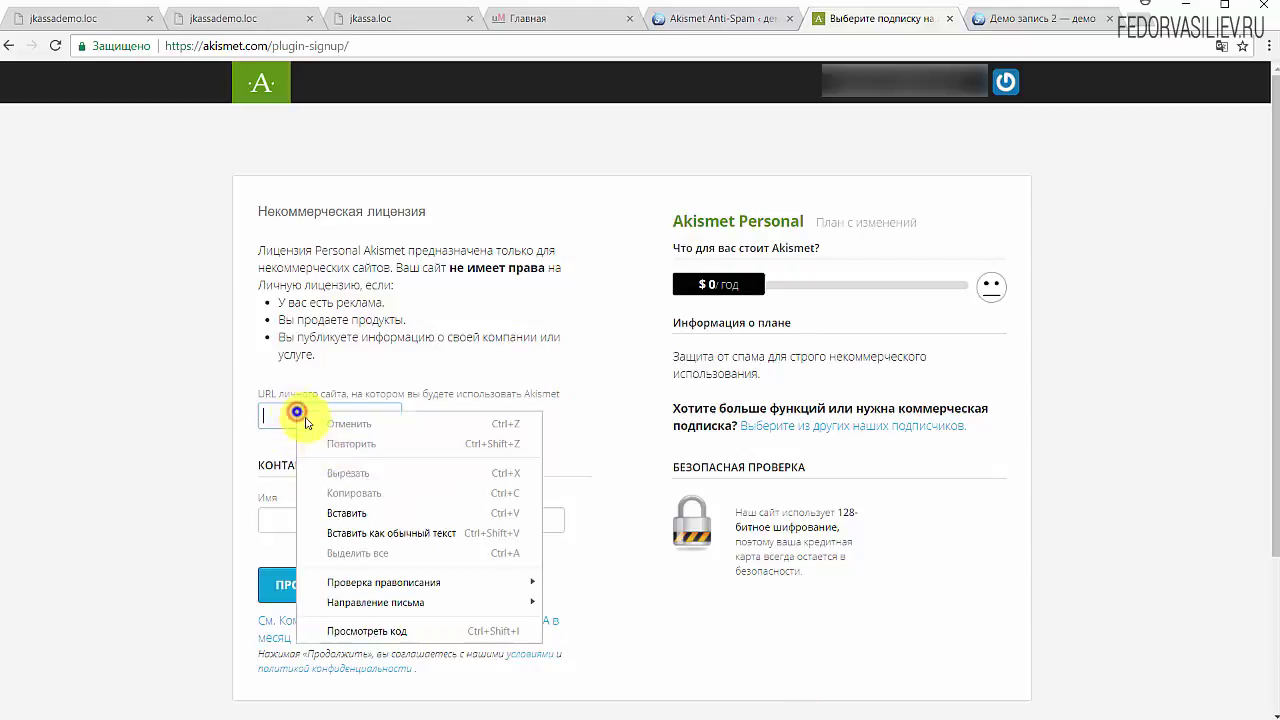
click(323, 511)
click(504, 428)
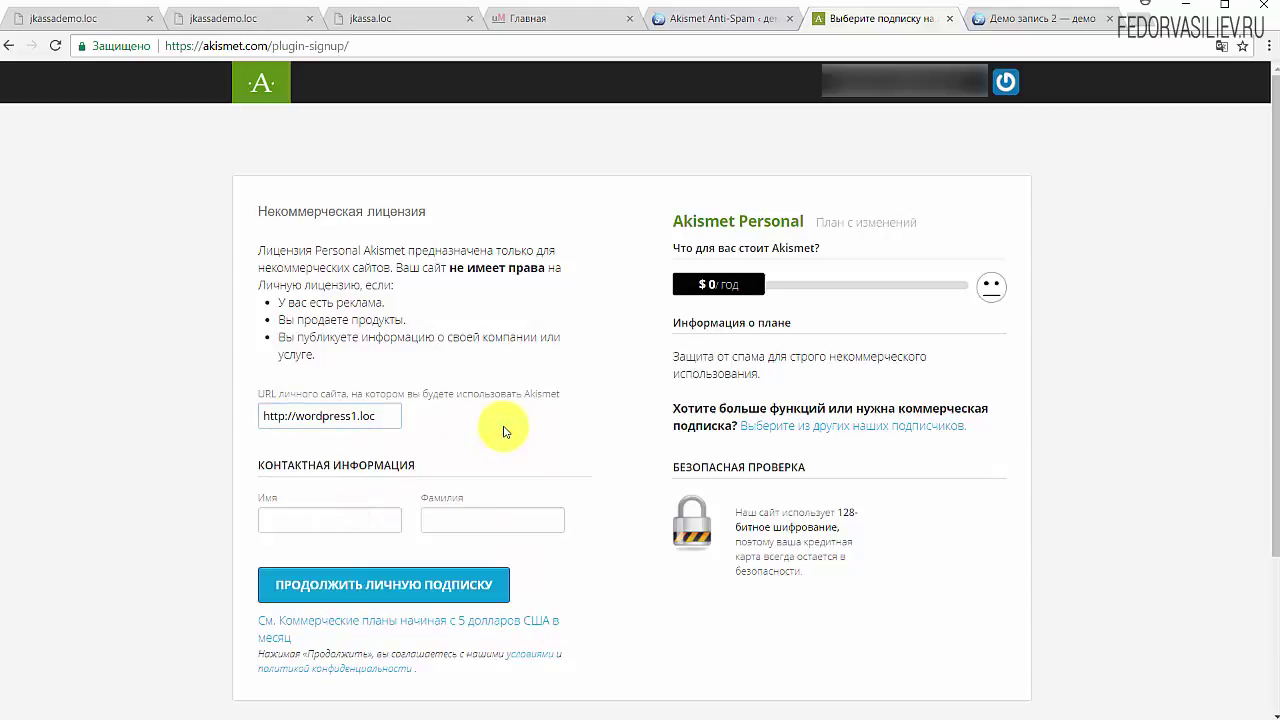
drag(390, 416, 232, 417)
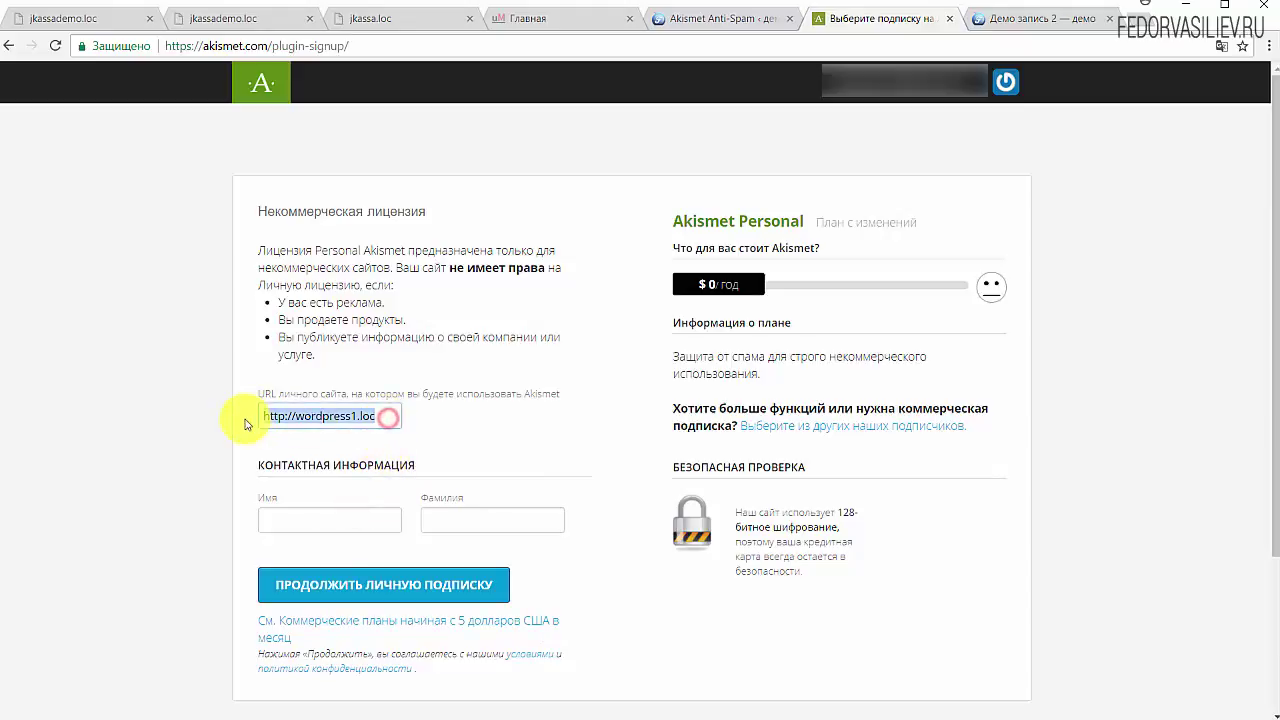
click(474, 422)
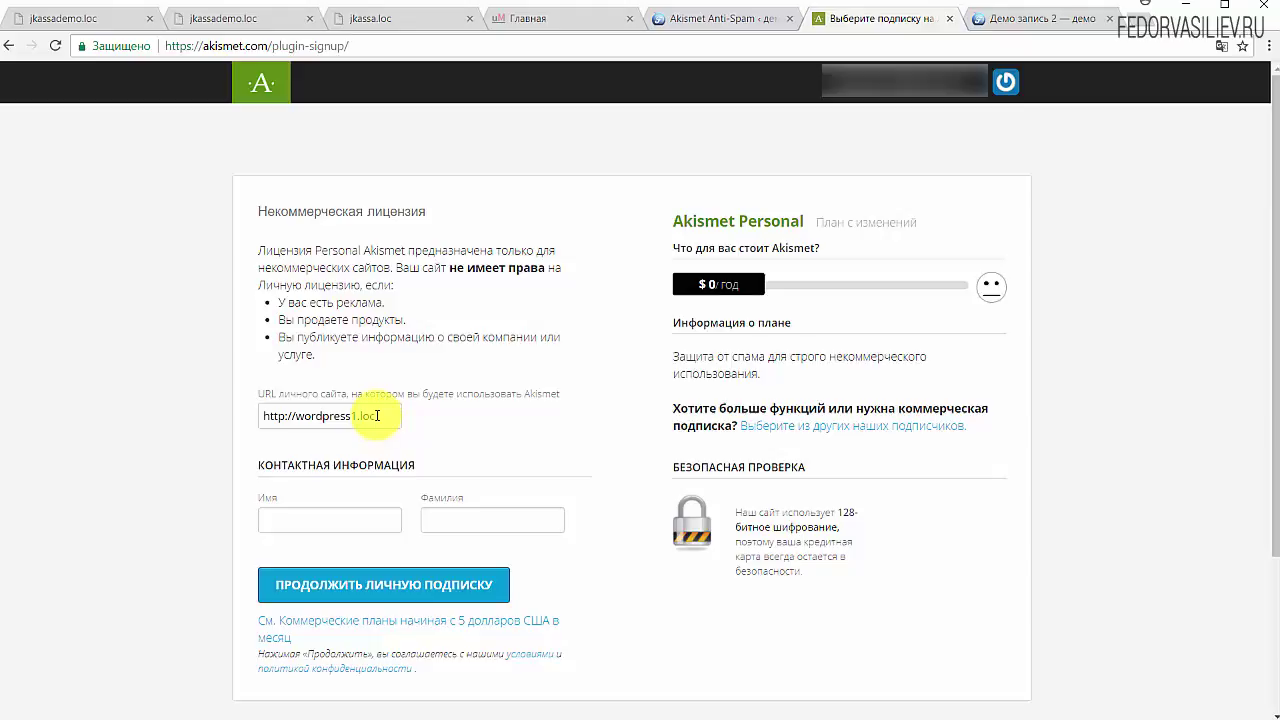
drag(388, 415, 234, 417)
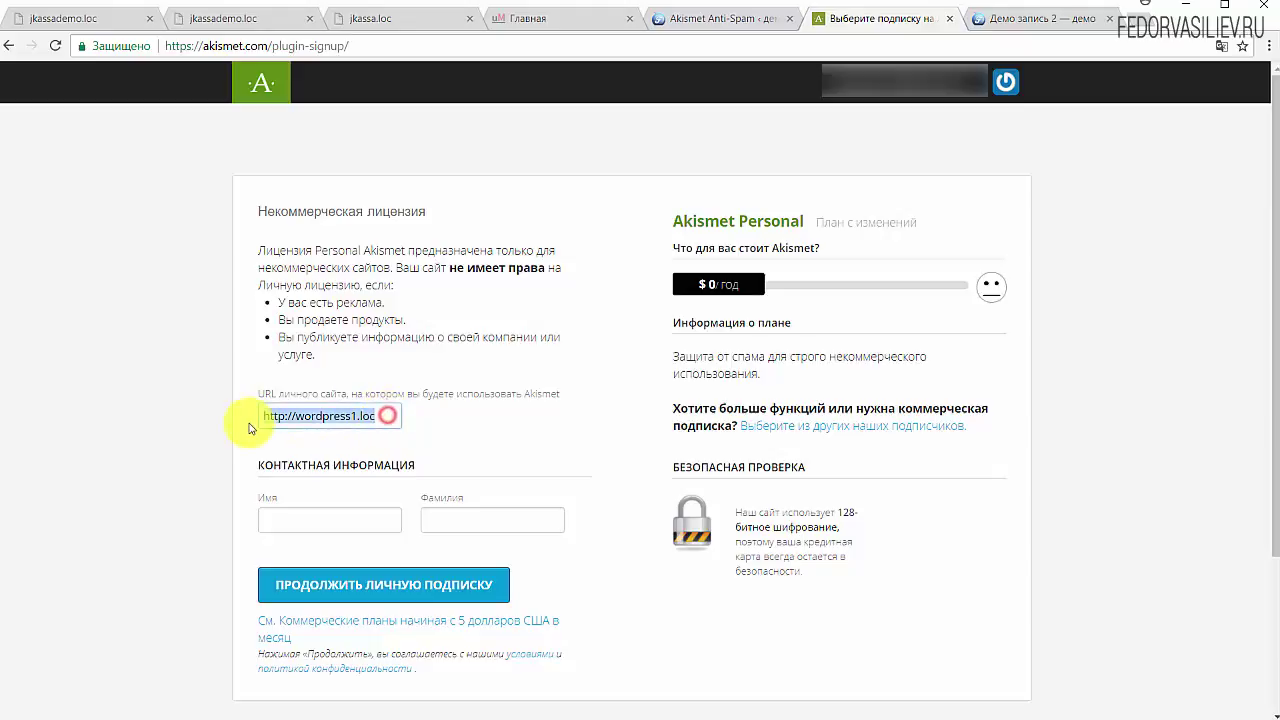
click(371, 420)
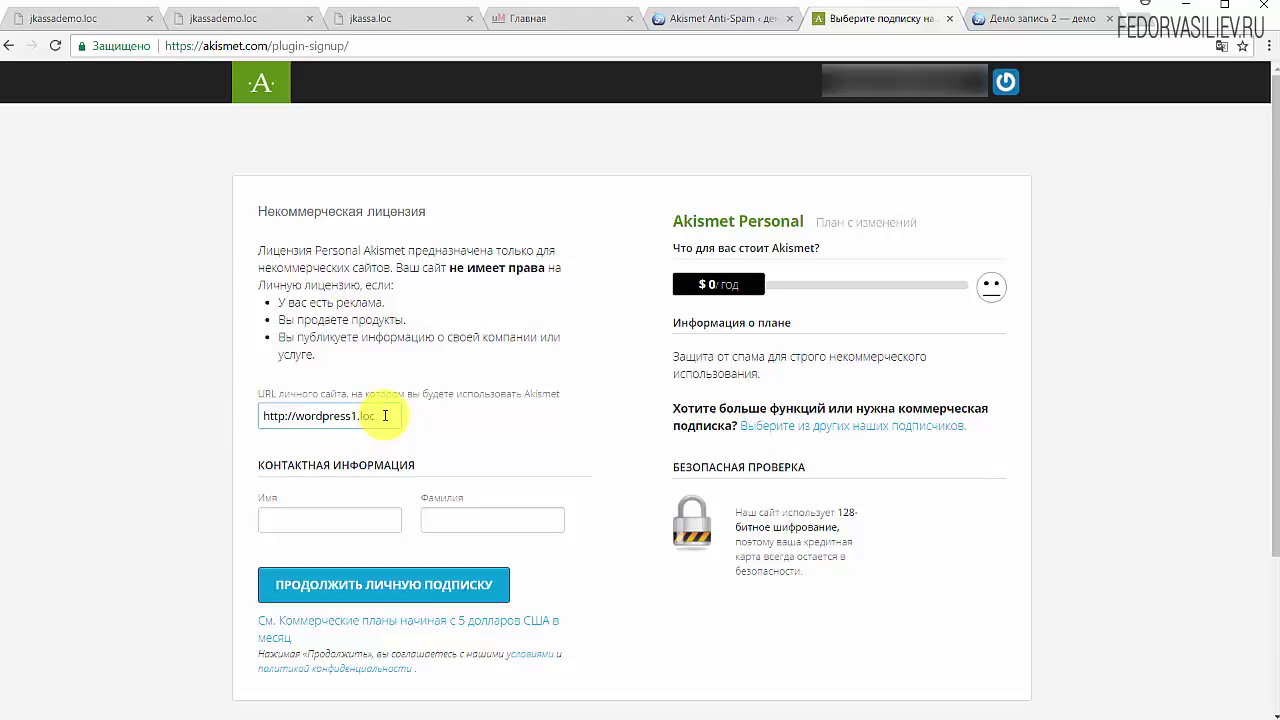
triple_click(385, 415)
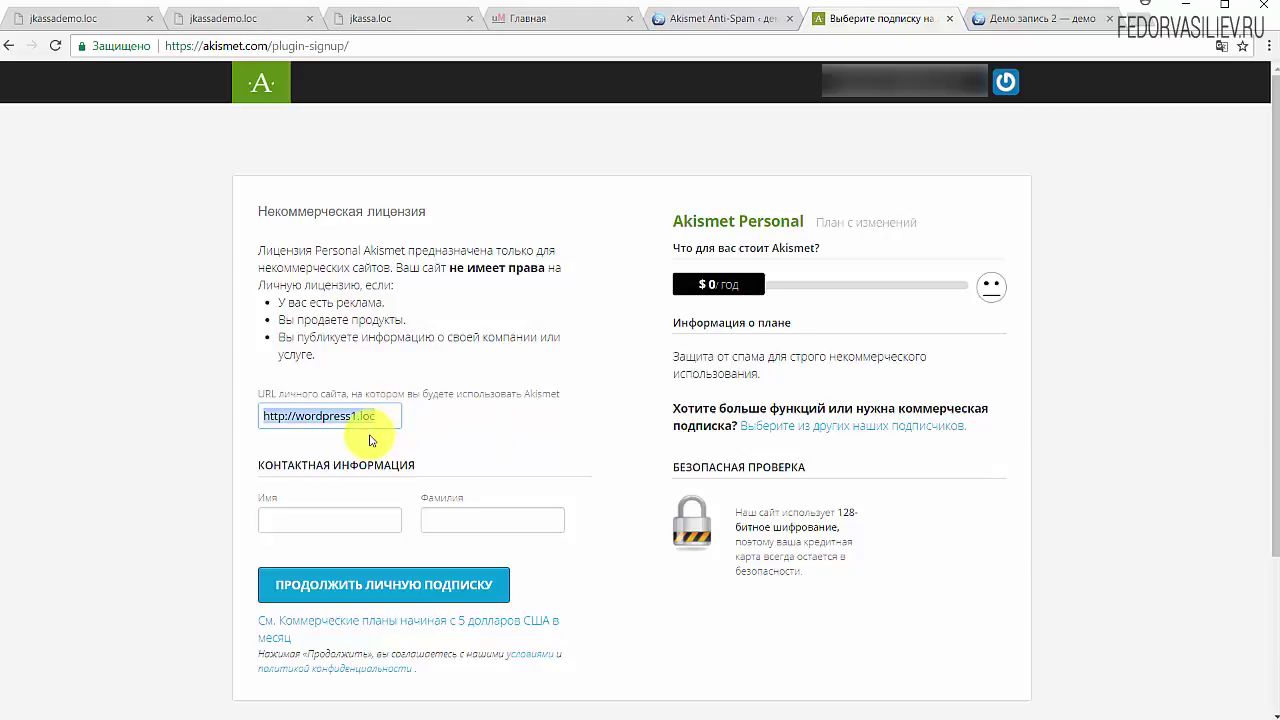
click(384, 424)
drag(389, 414, 214, 434)
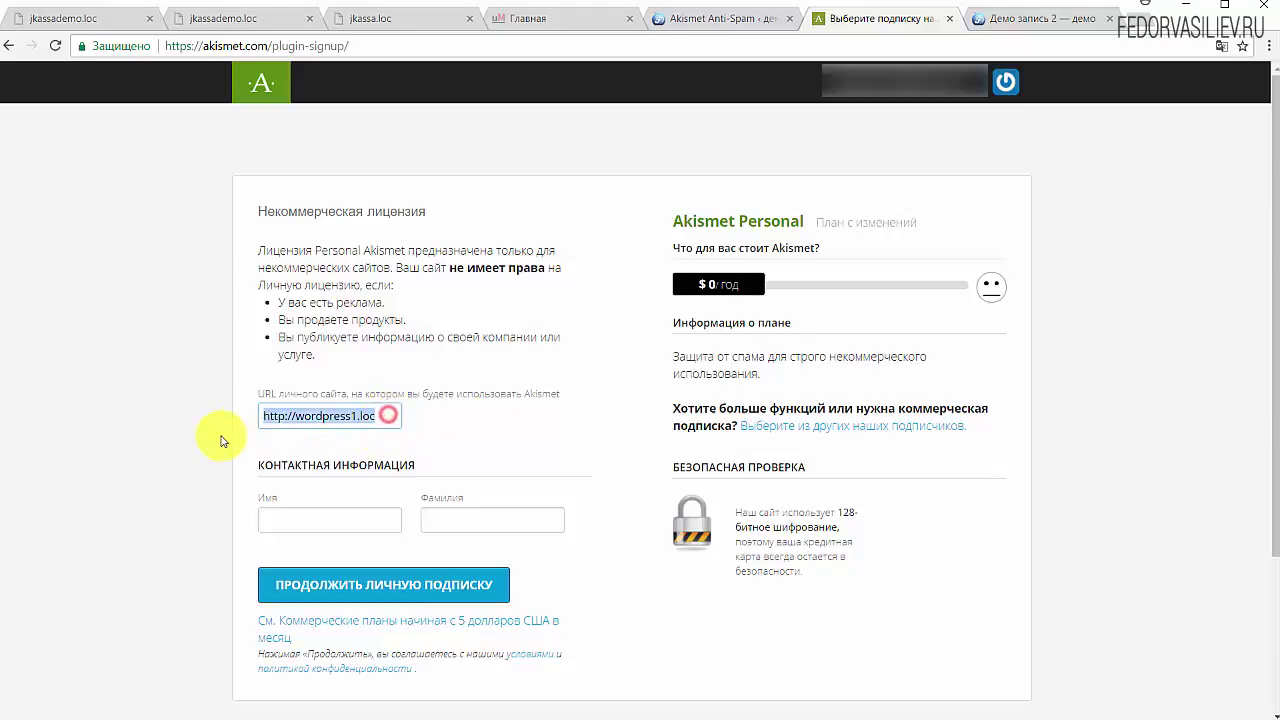
Step: Enter the contact's first and last name and submit the free personal subscription
click(363, 510)
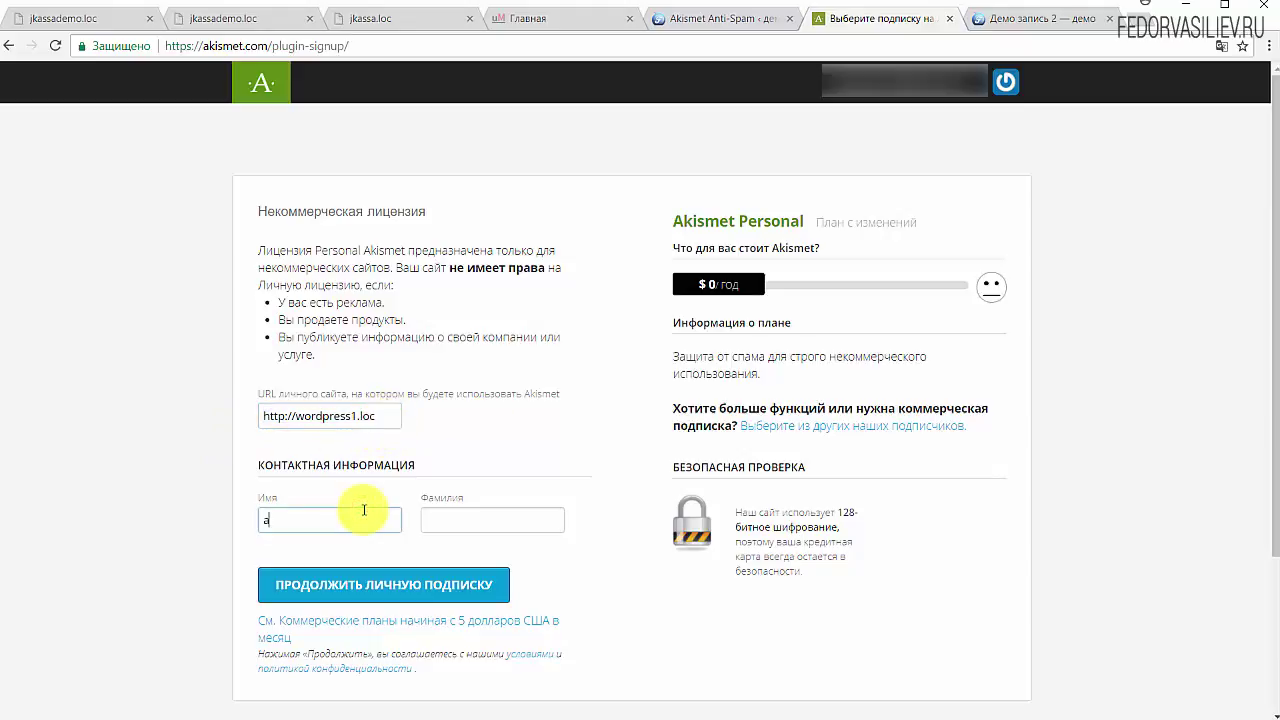
text(atljh)
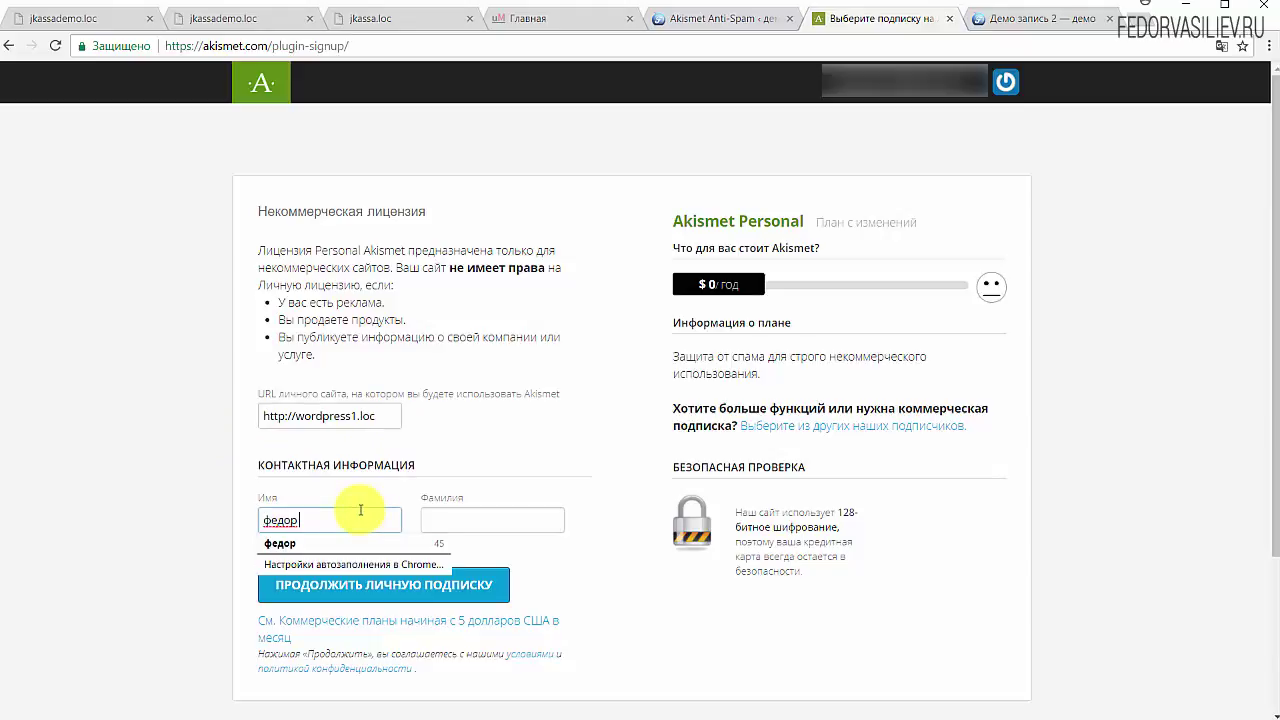
click(440, 522)
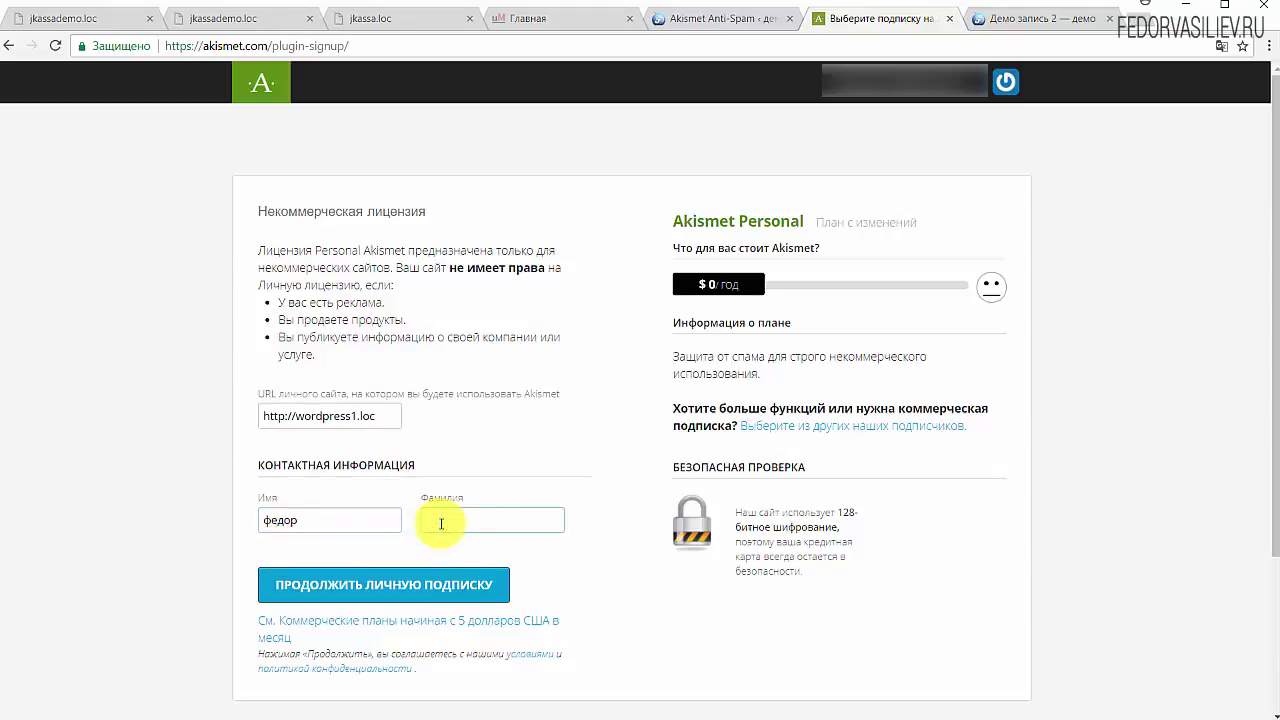
text(васильев)
scroll(355, 475, down, 2)
scroll(240, 490, up, 2)
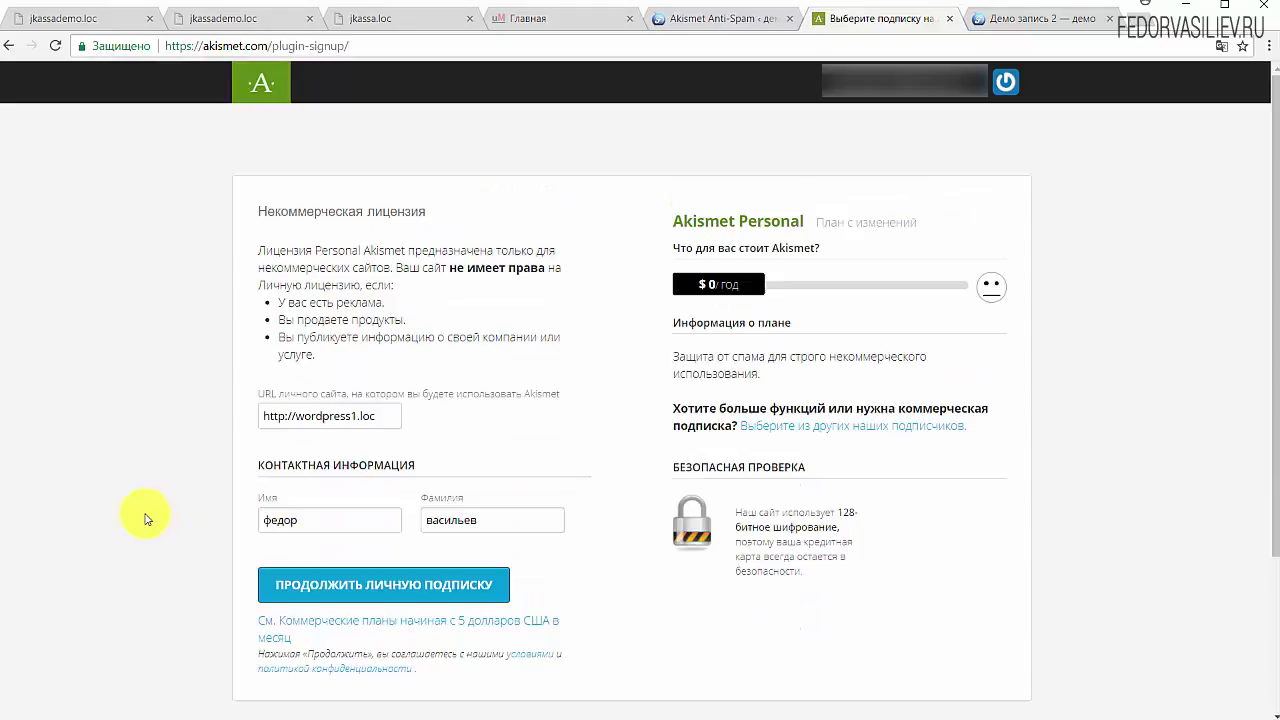
click(316, 592)
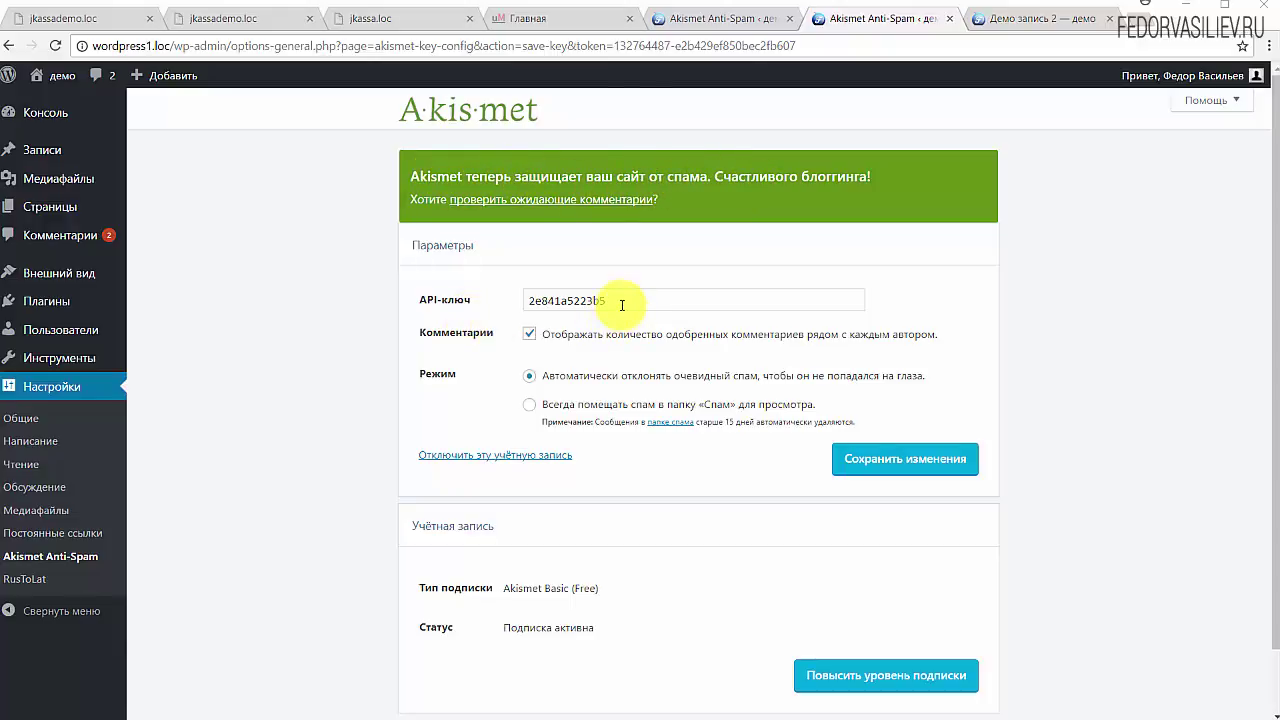
Step: Choose the Akismet option to always put spam in the Spam folder for review
drag(617, 303, 486, 303)
click(503, 309)
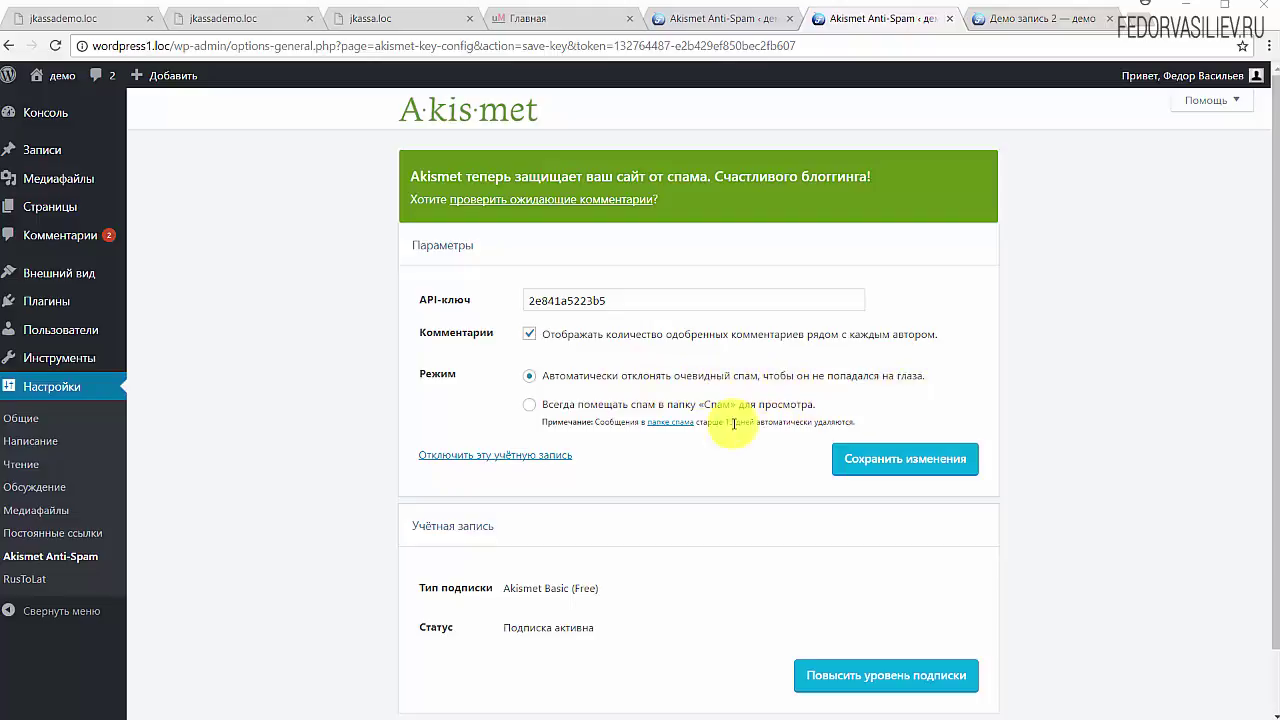
click(529, 405)
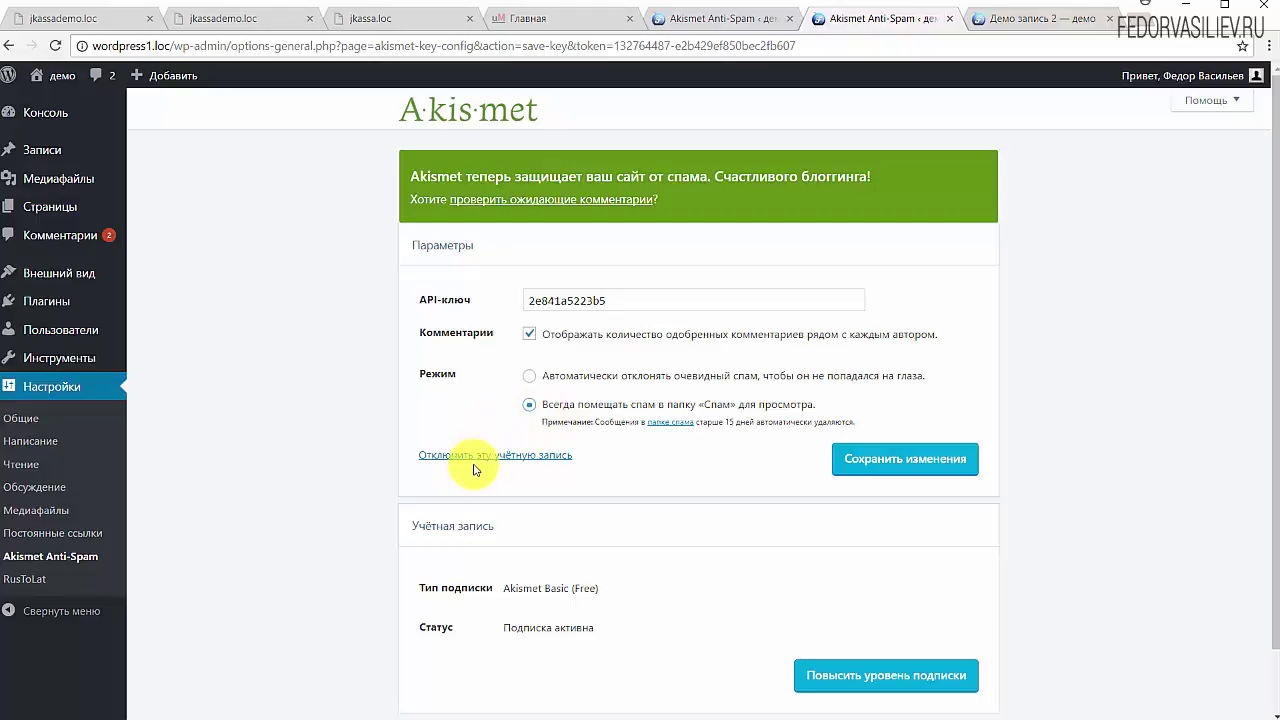
Step: Check the Akismet Basic (Free) subscription status and save the Akismet settings
scroll(474, 470, down, 1)
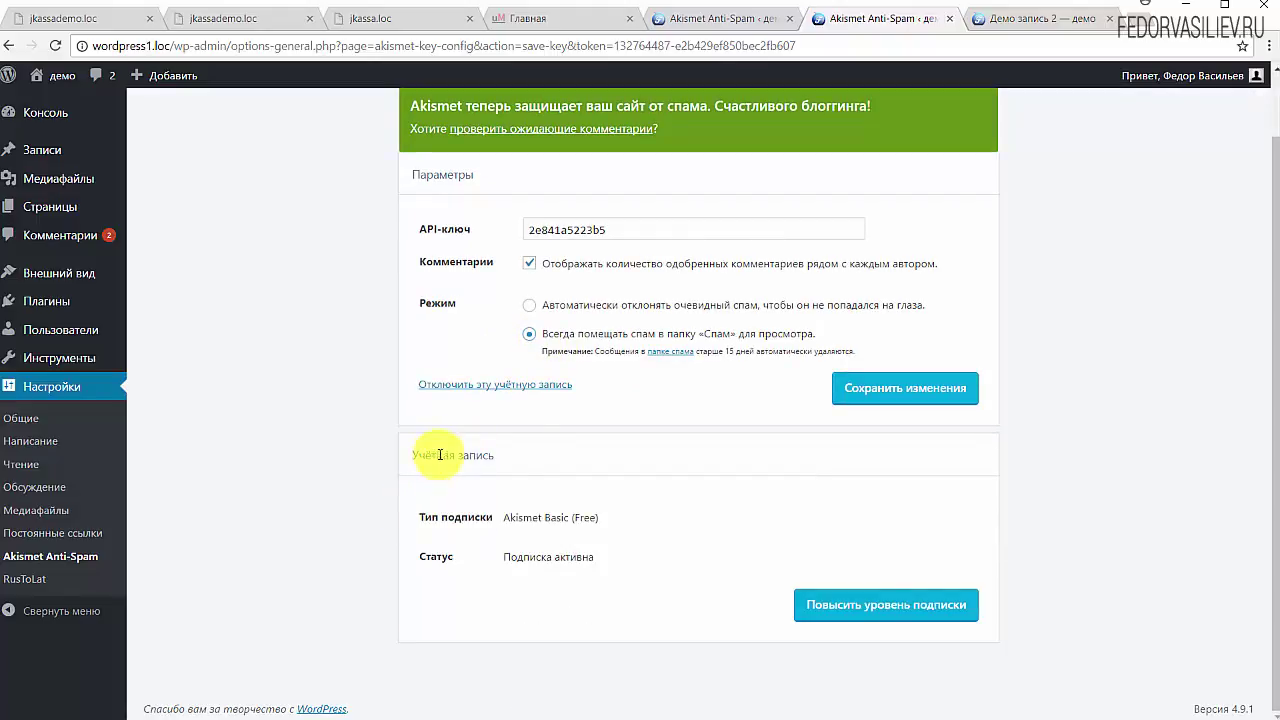
drag(631, 520, 557, 519)
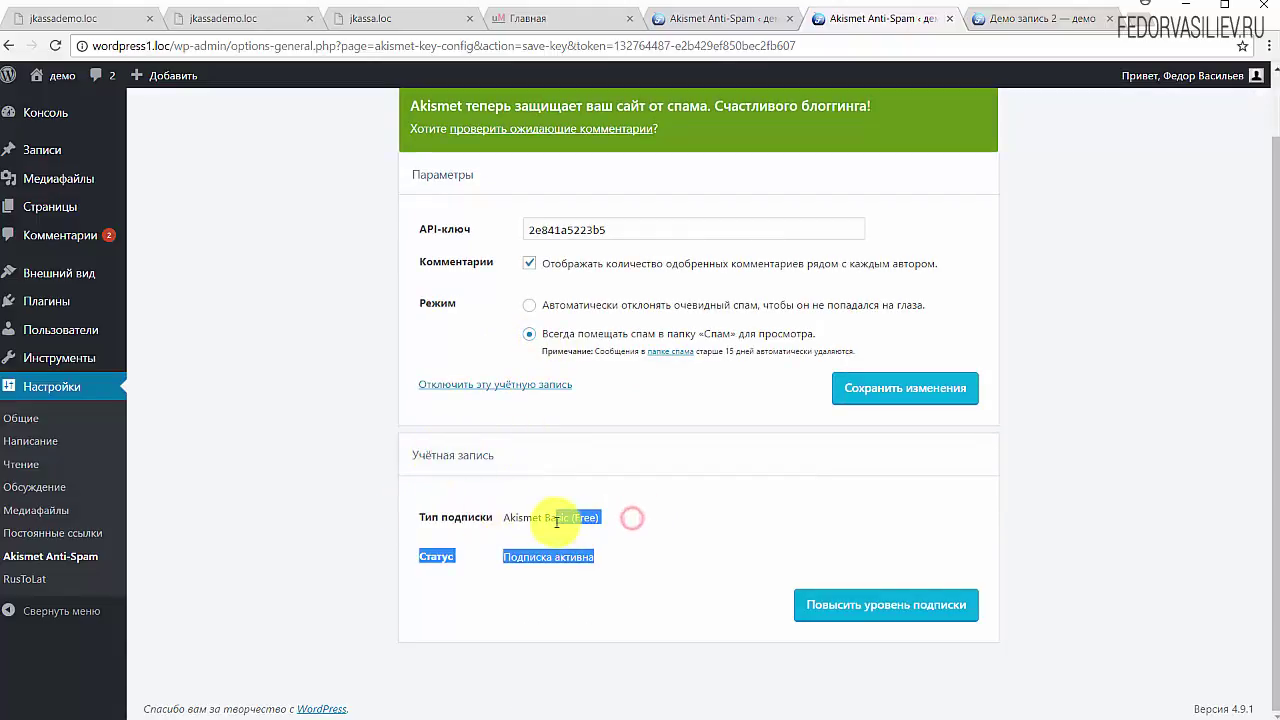
click(681, 516)
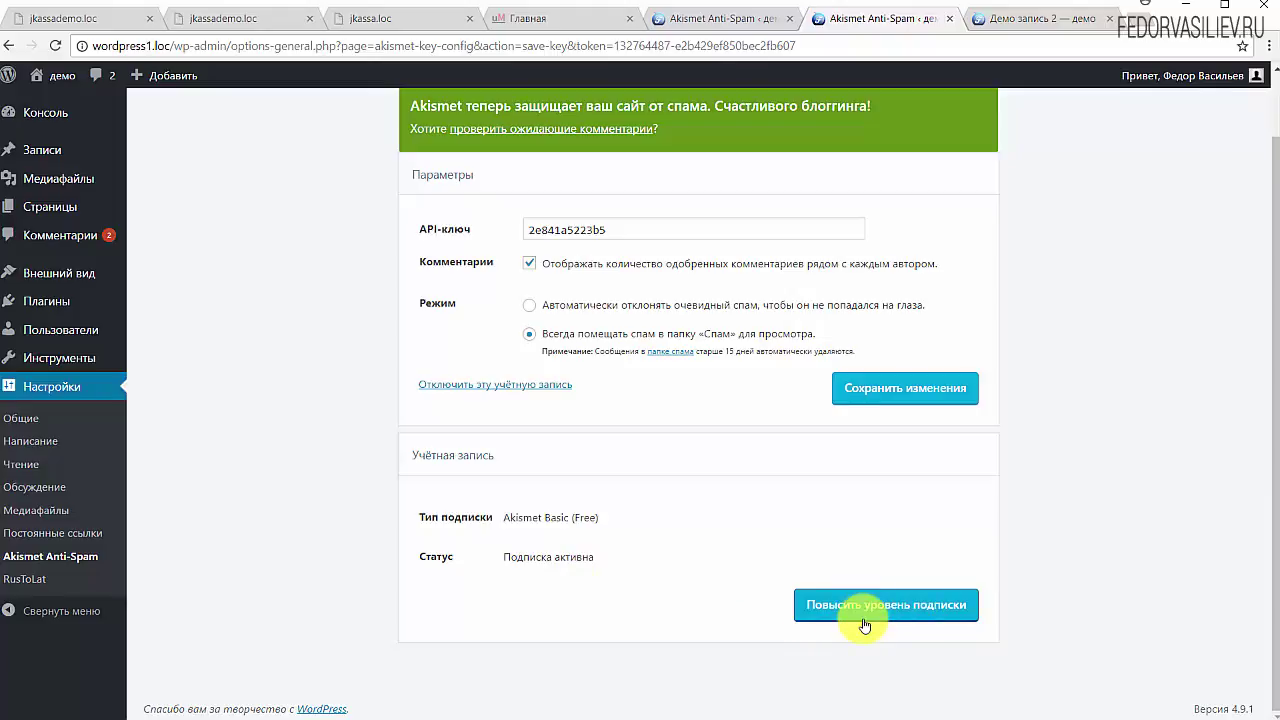
scroll(630, 574, up, 1)
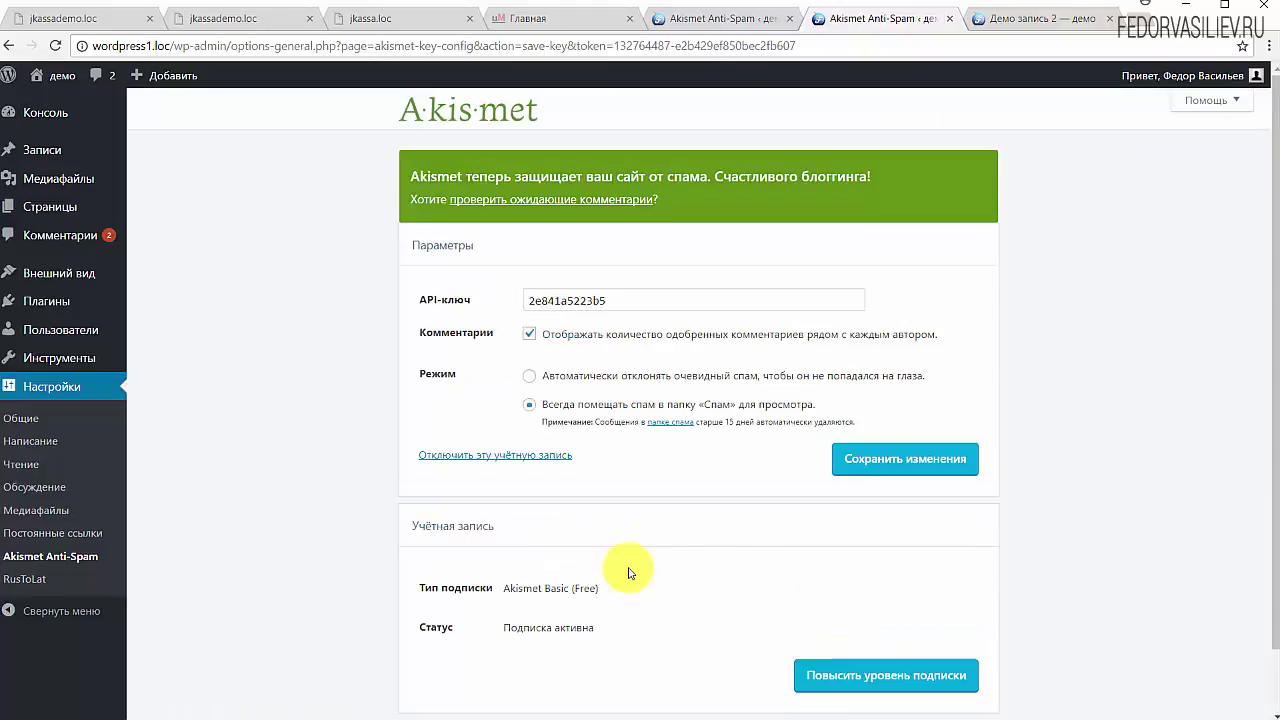
click(893, 466)
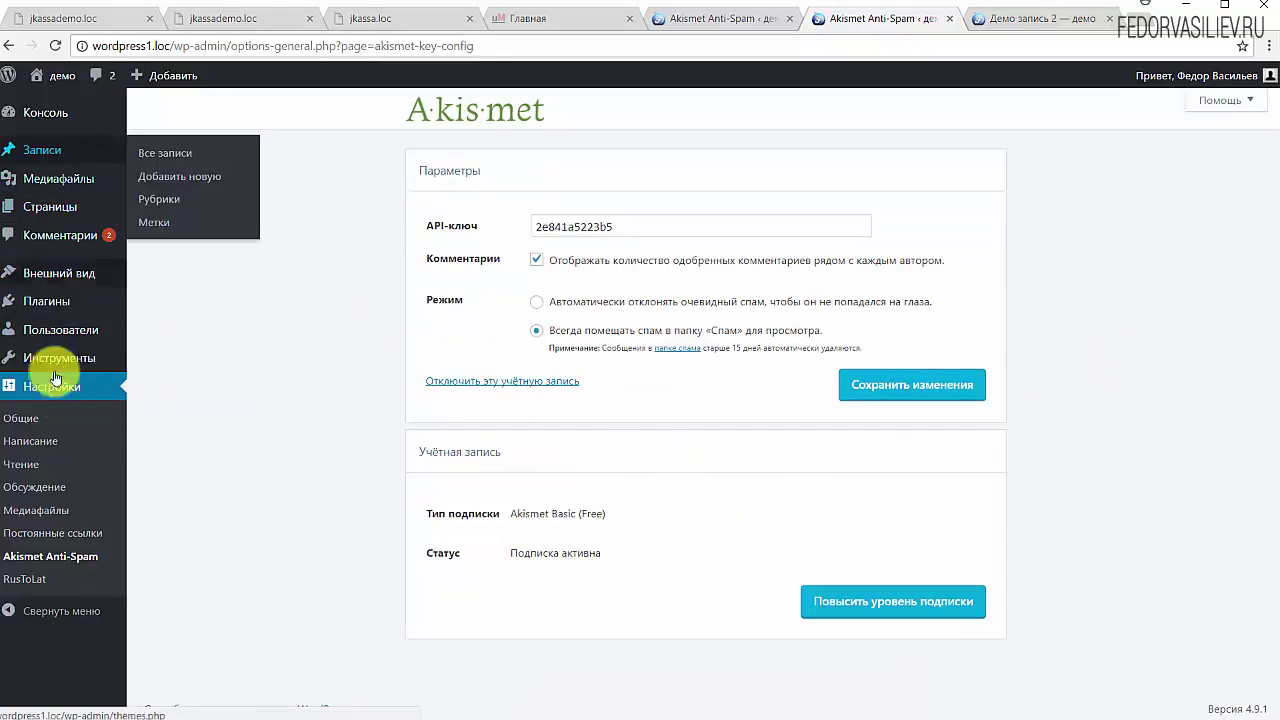
Step: Return to the Консоль dashboard via Plugins and Akismet settings, then open the 2-comment spam queue
click(48, 300)
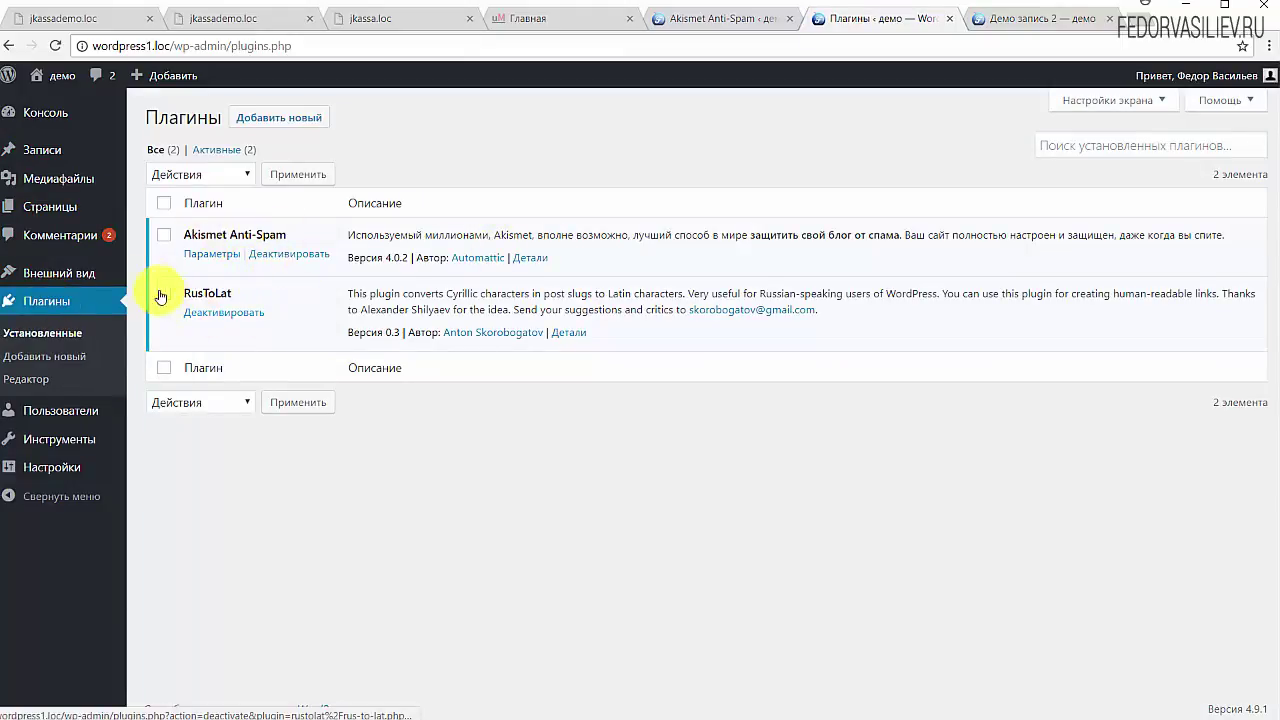
click(205, 254)
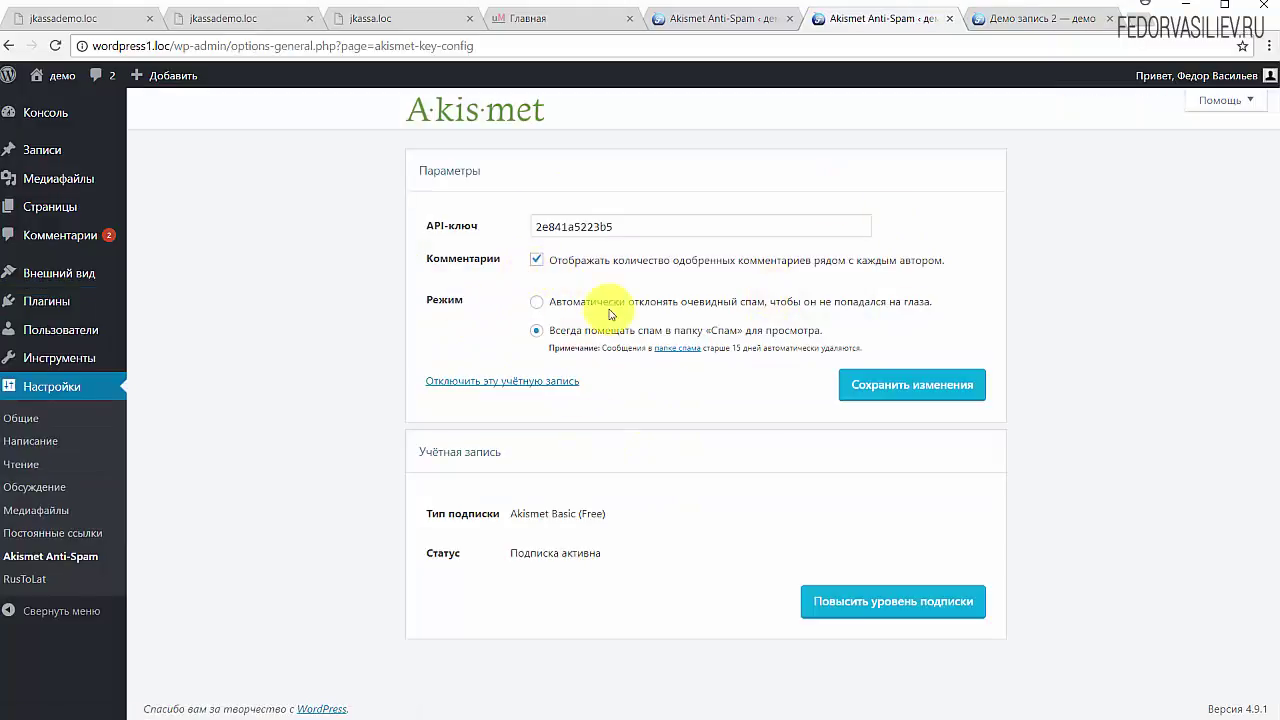
click(45, 113)
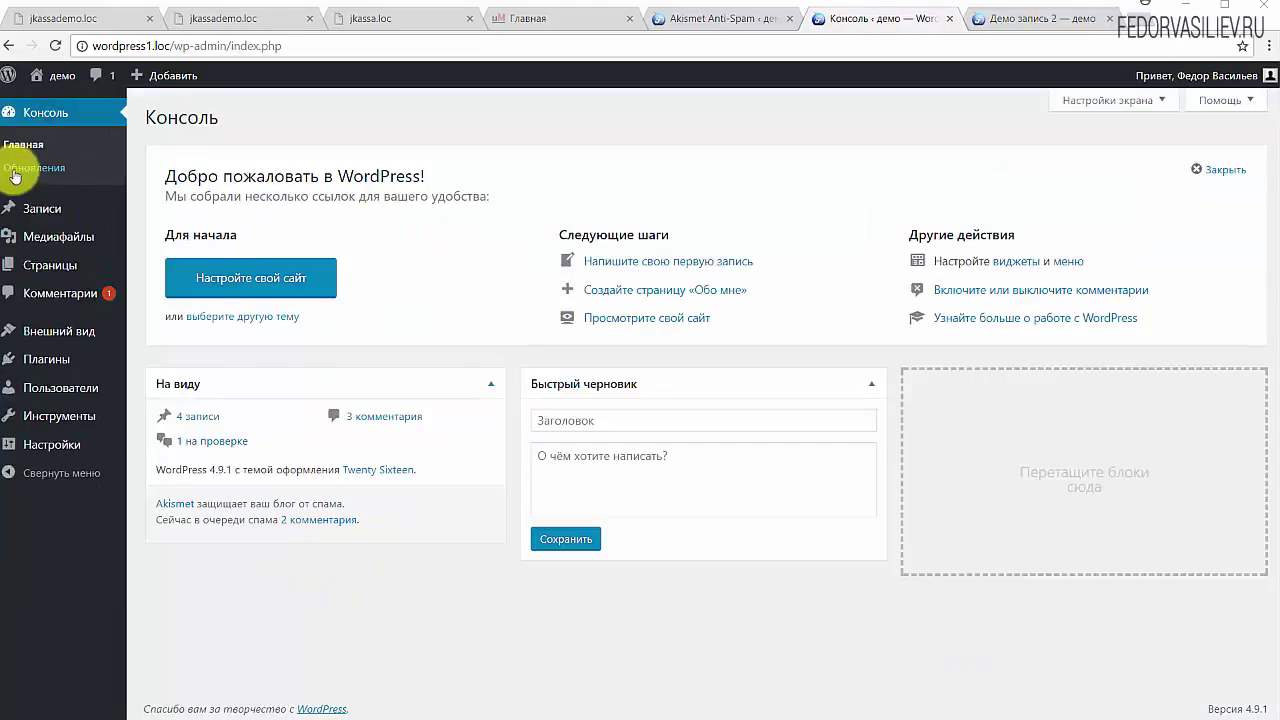
click(162, 503)
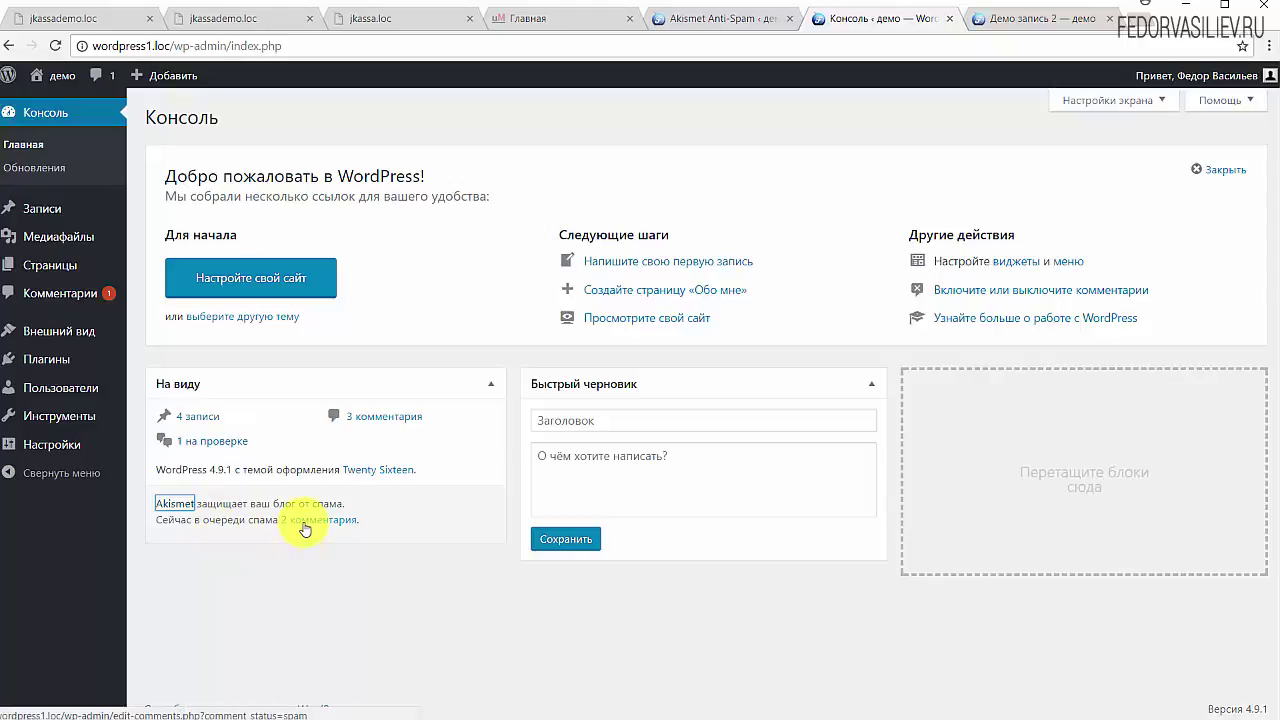
click(305, 527)
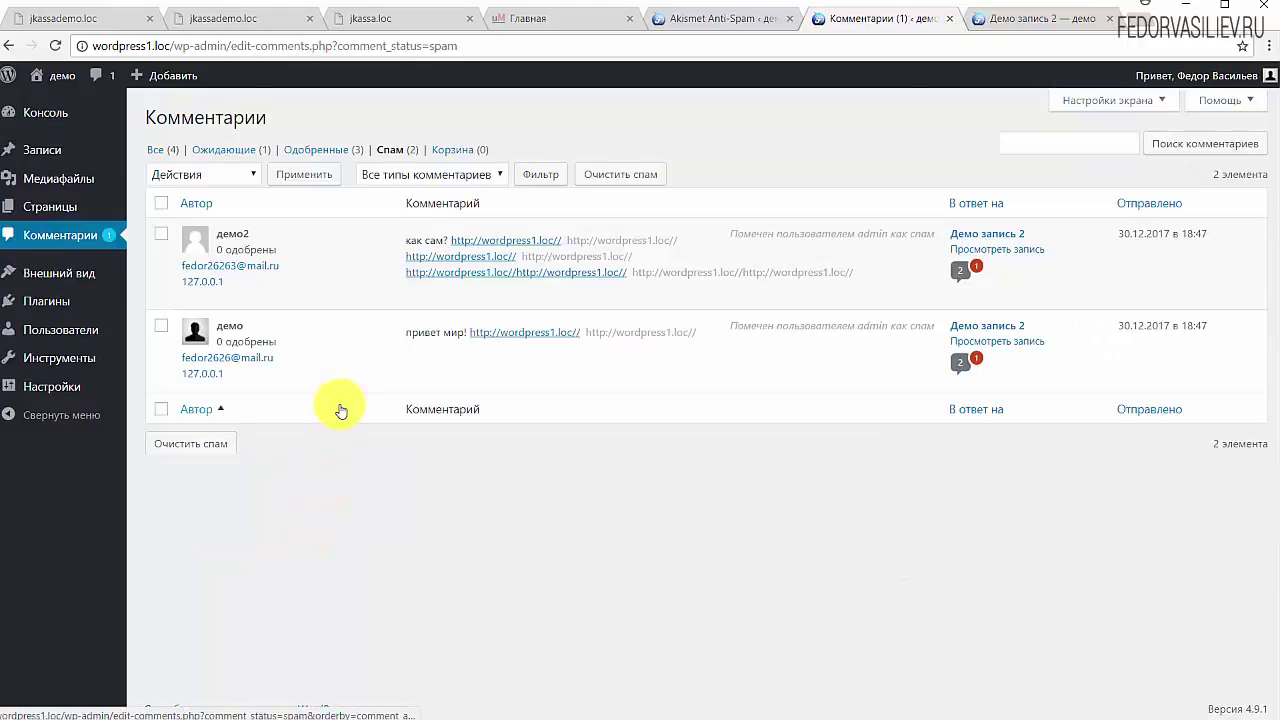
Step: Show all comments and mark the vk.com links comment as spam, raising the spam count to 3
mouse_move(471, 251)
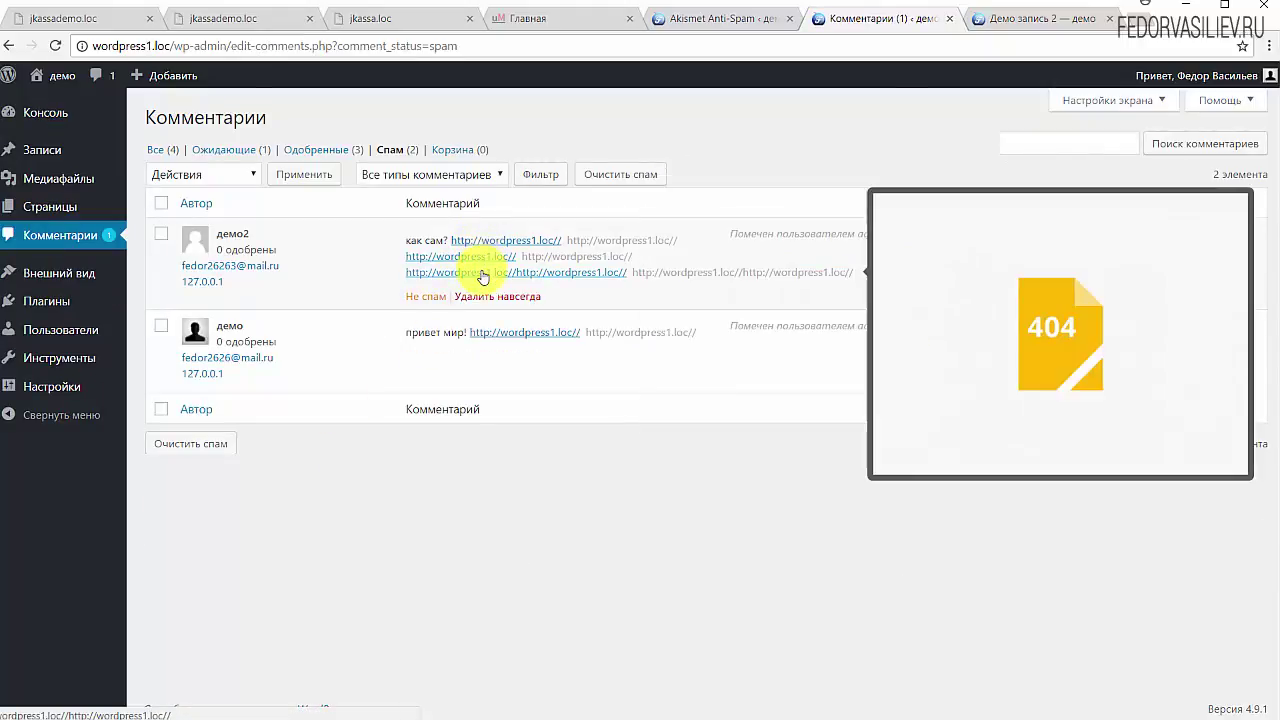
click(155, 149)
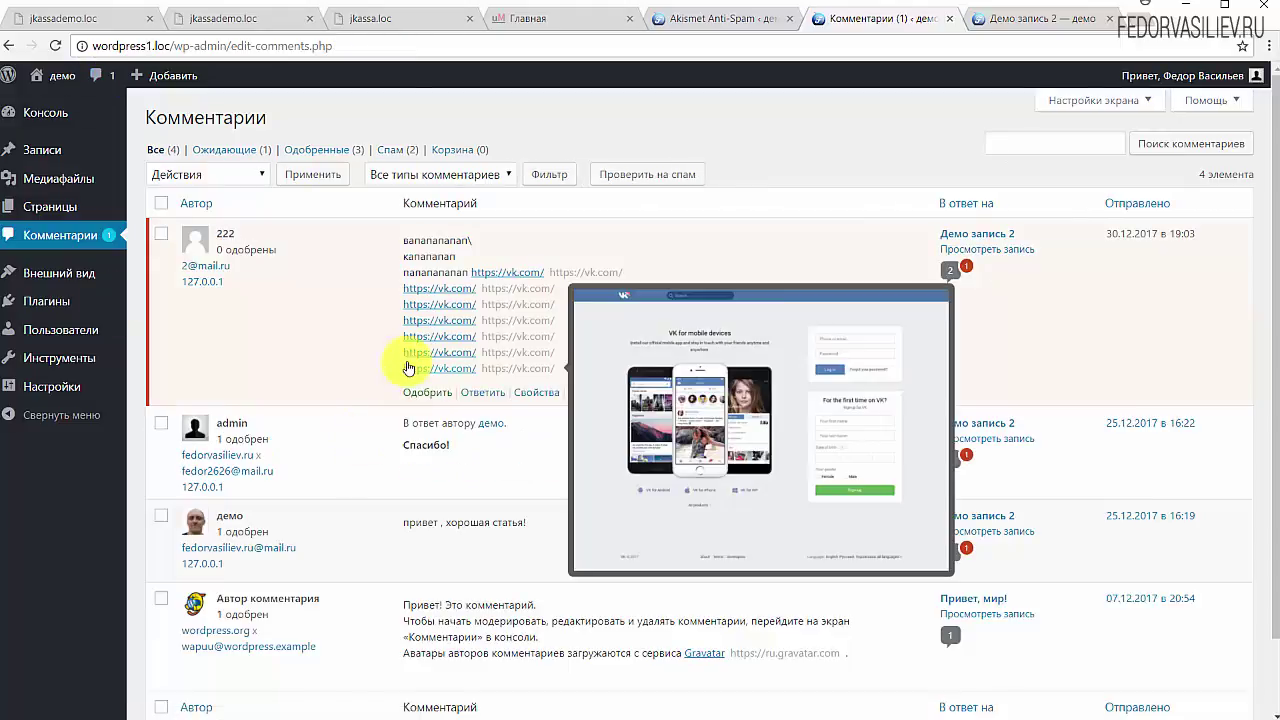
mouse_move(420, 272)
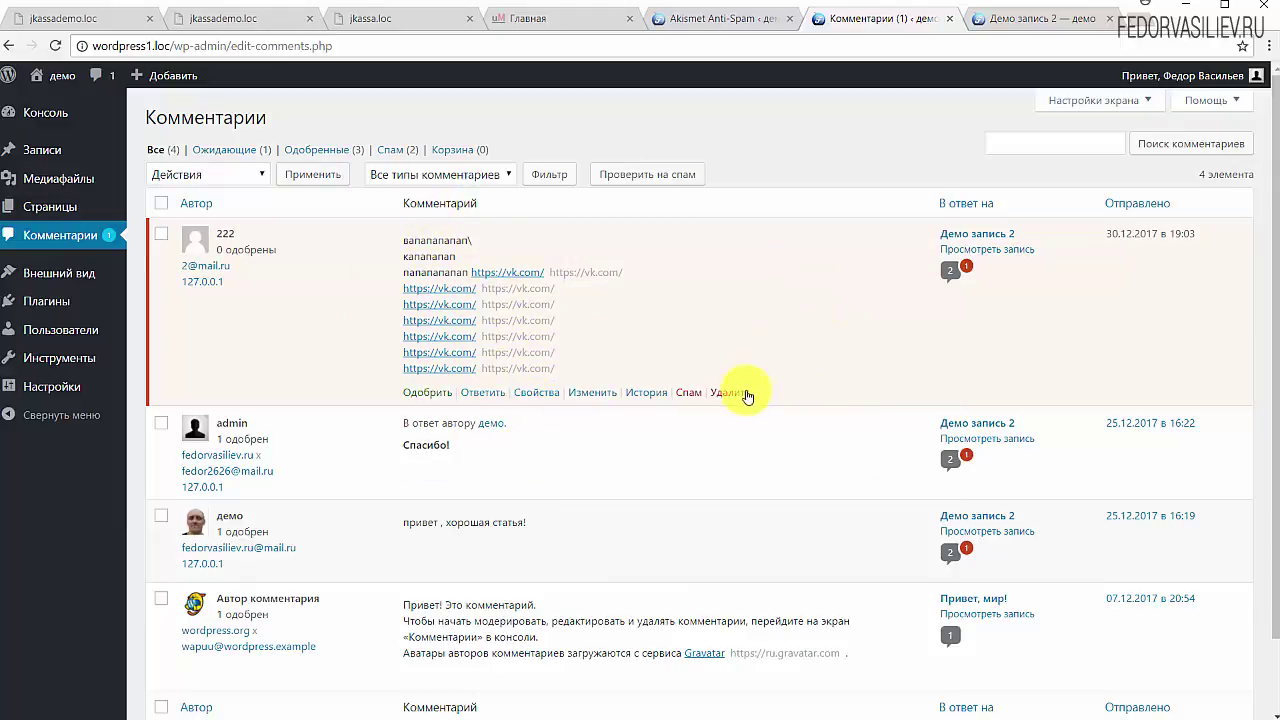
click(688, 393)
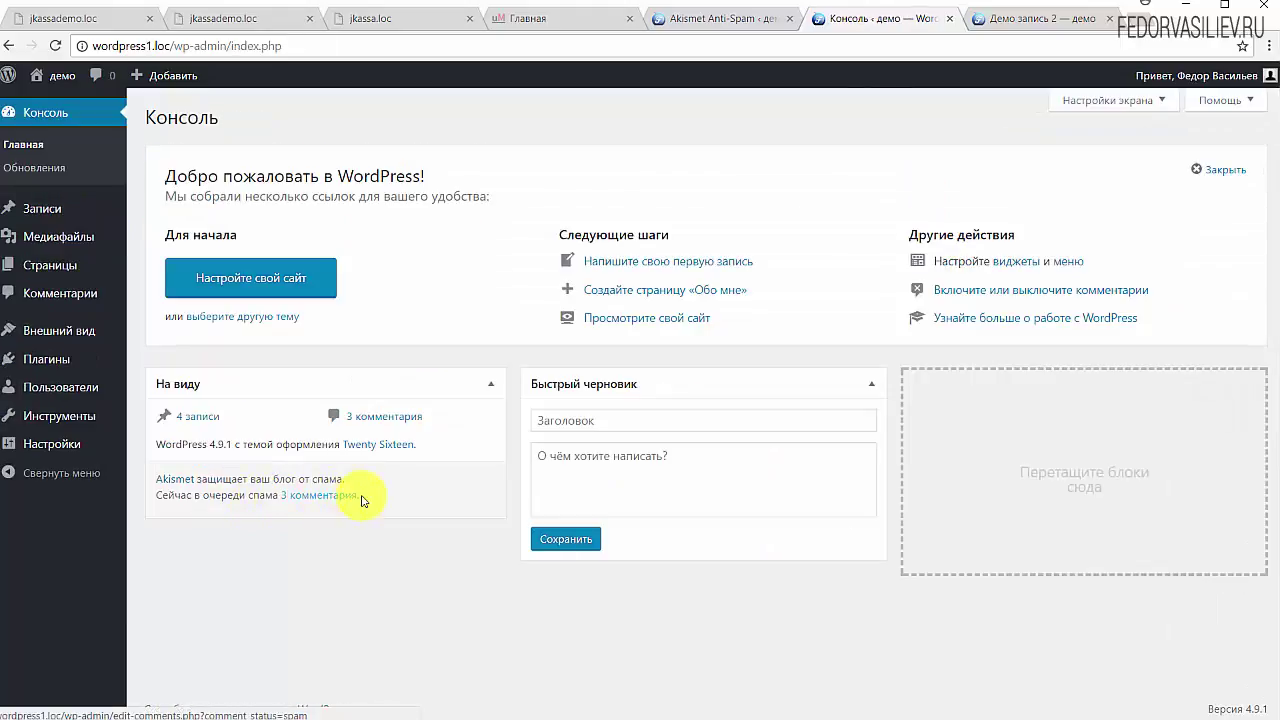
drag(335, 497, 286, 494)
click(232, 553)
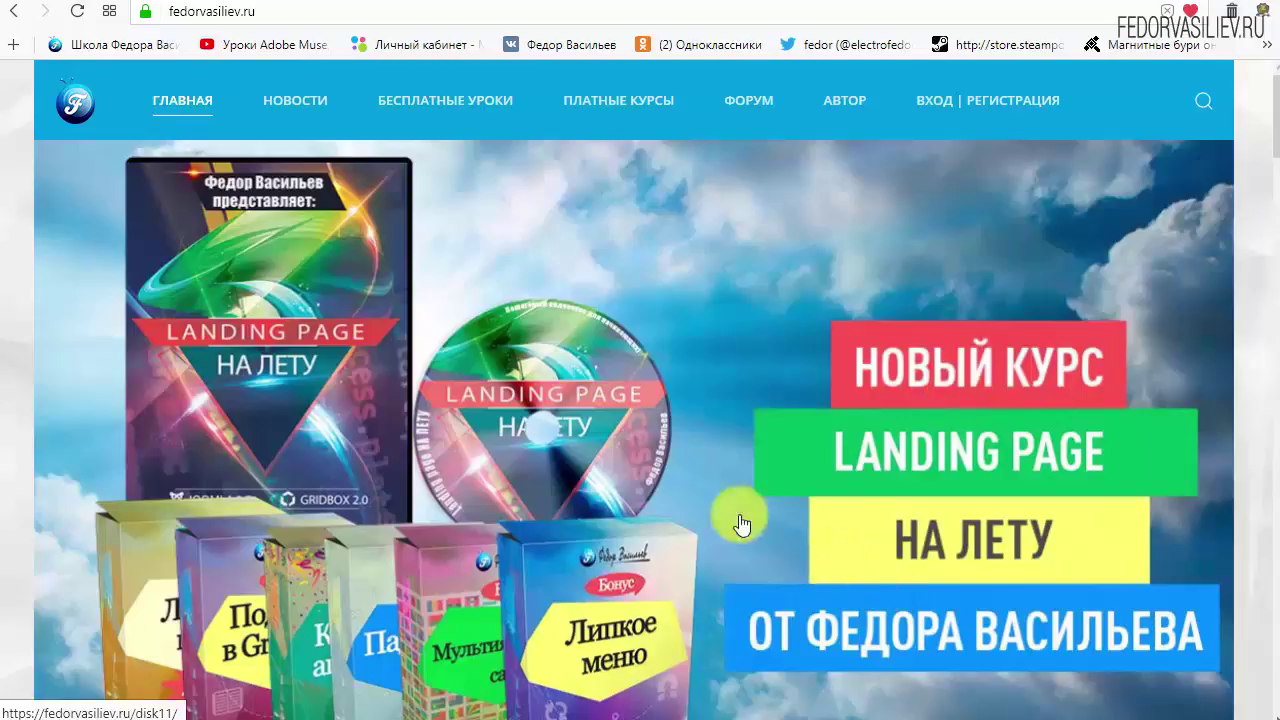
Step: Go to the 'ВХОД | РЕГИСТРАЦИЯ' page from the fedorvasiliev.ru top navigation
mouse_move(253, 112)
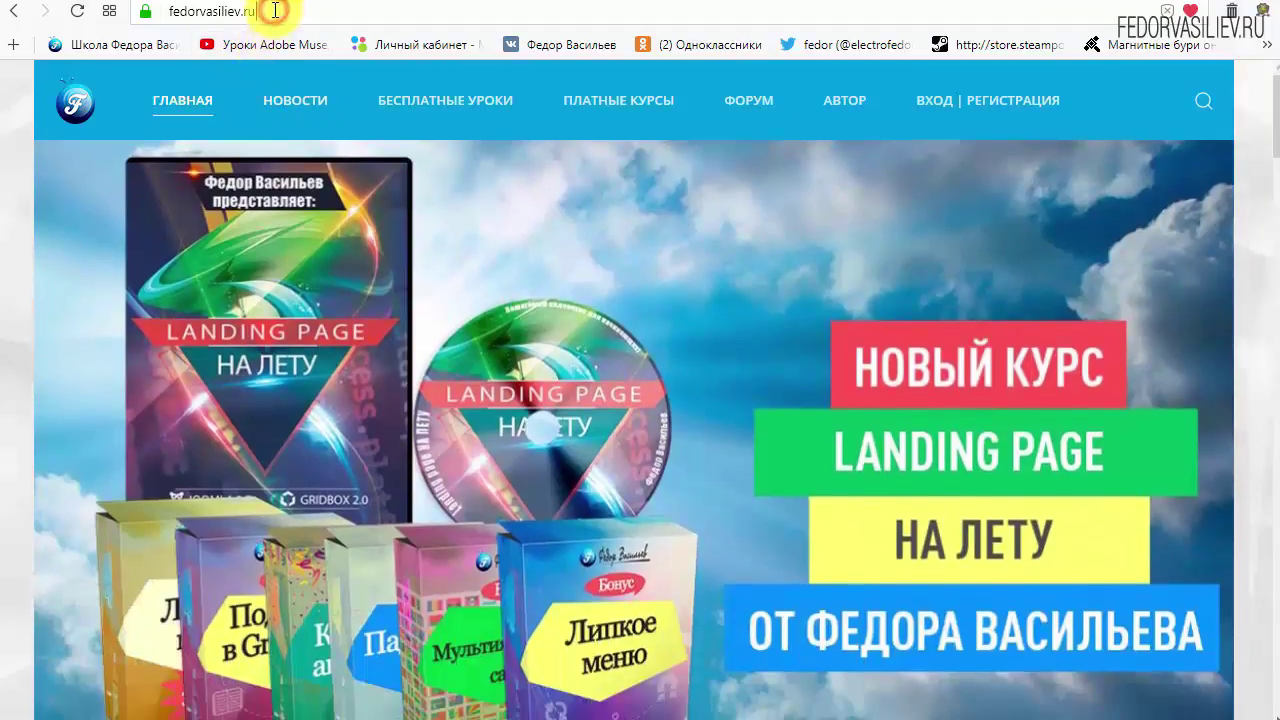
drag(262, 10, 106, 10)
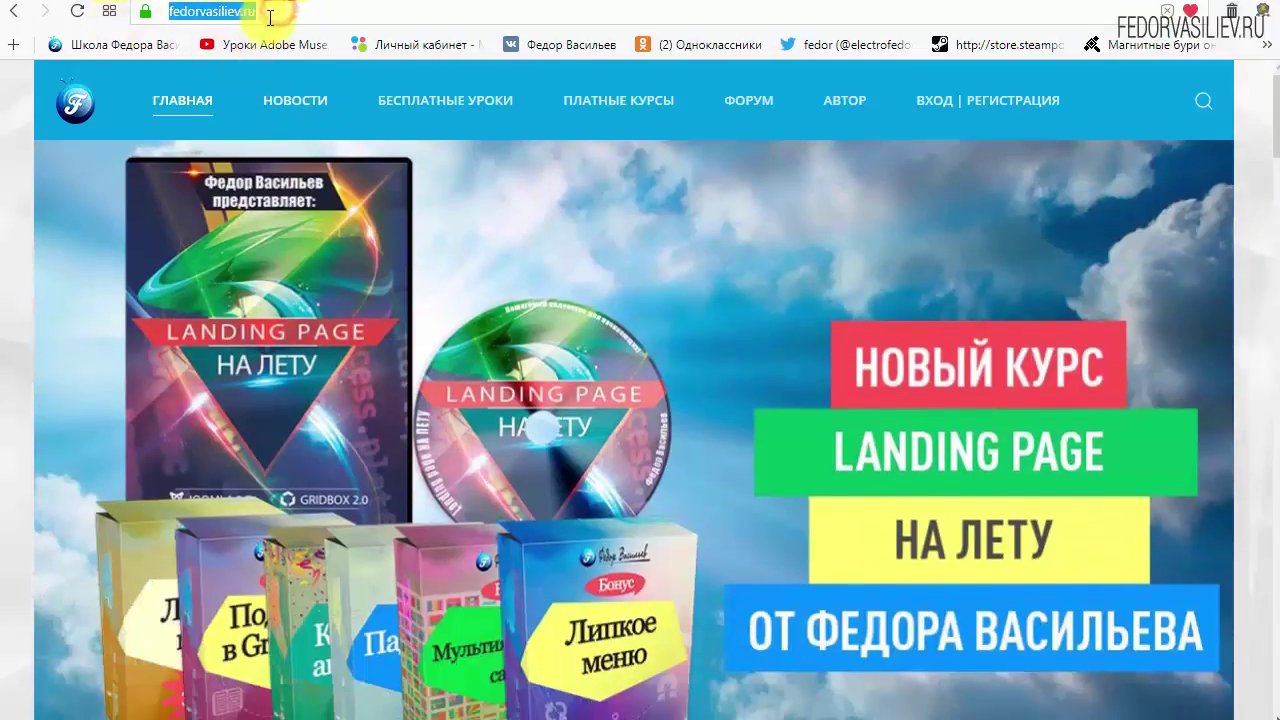
click(324, 10)
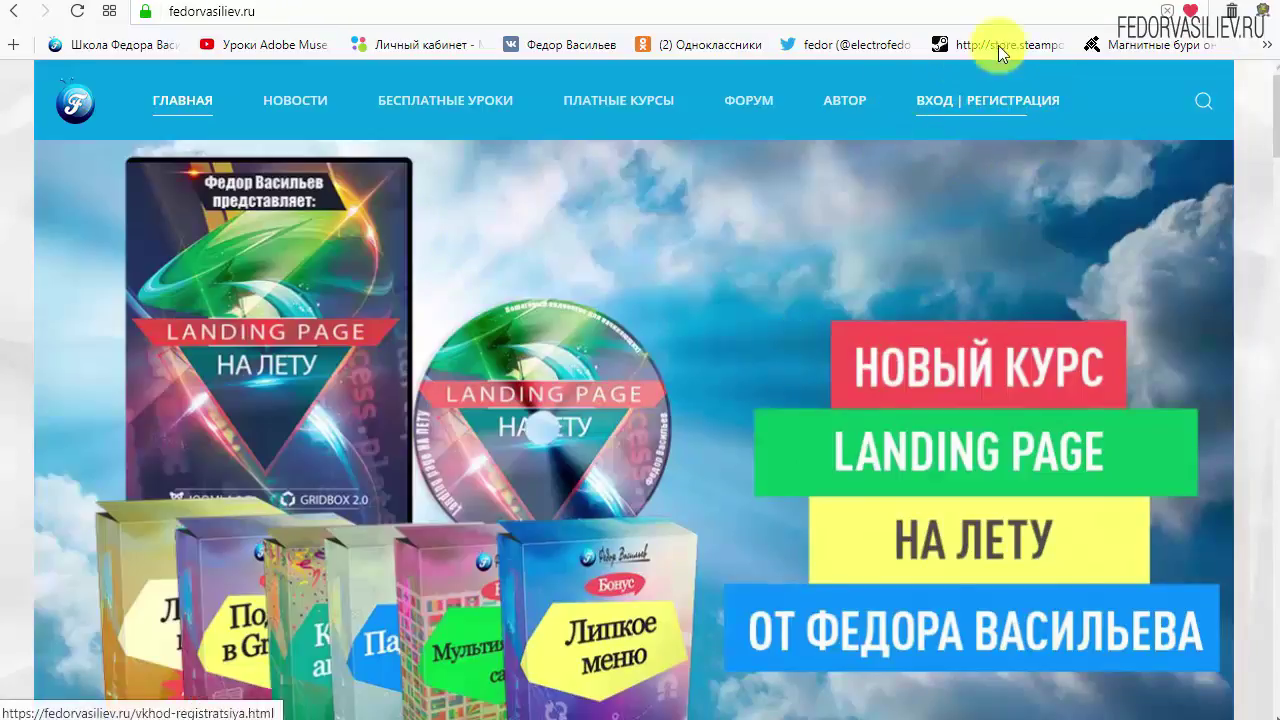
click(940, 112)
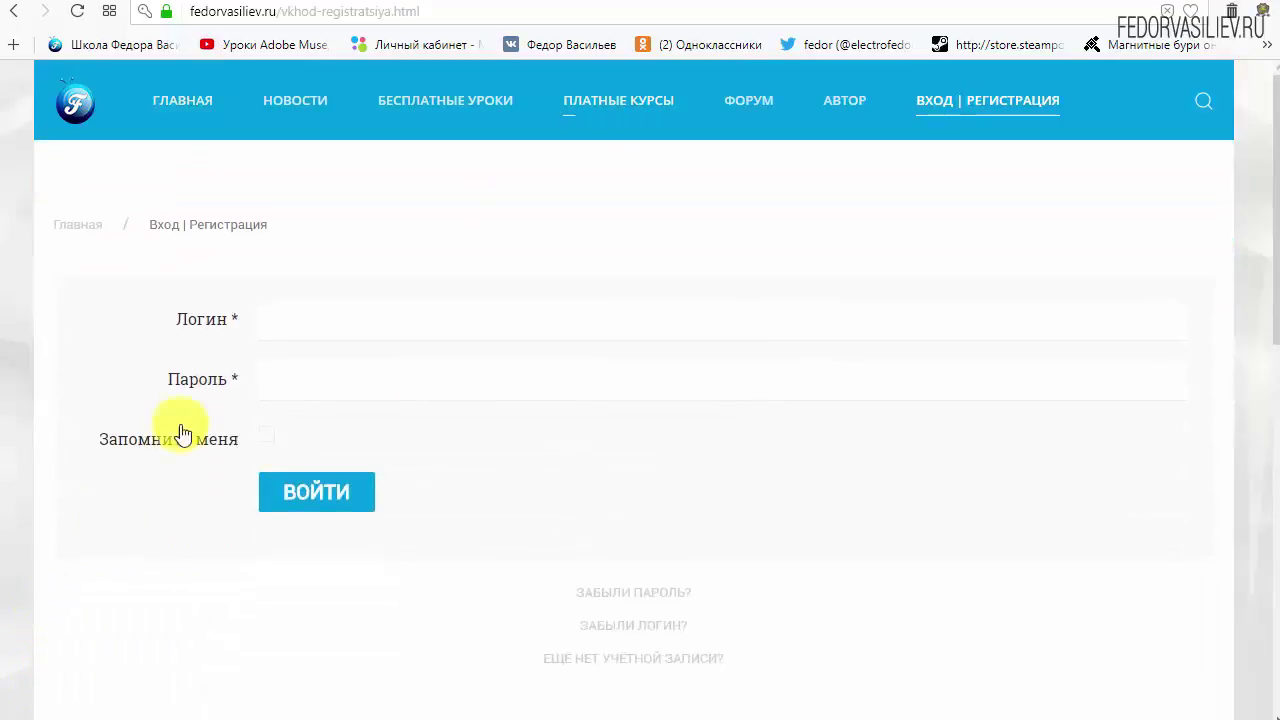
Step: Open the new-account form and enter 'wp' as name and login, plus the password twice
scroll(930, 485, down, 1)
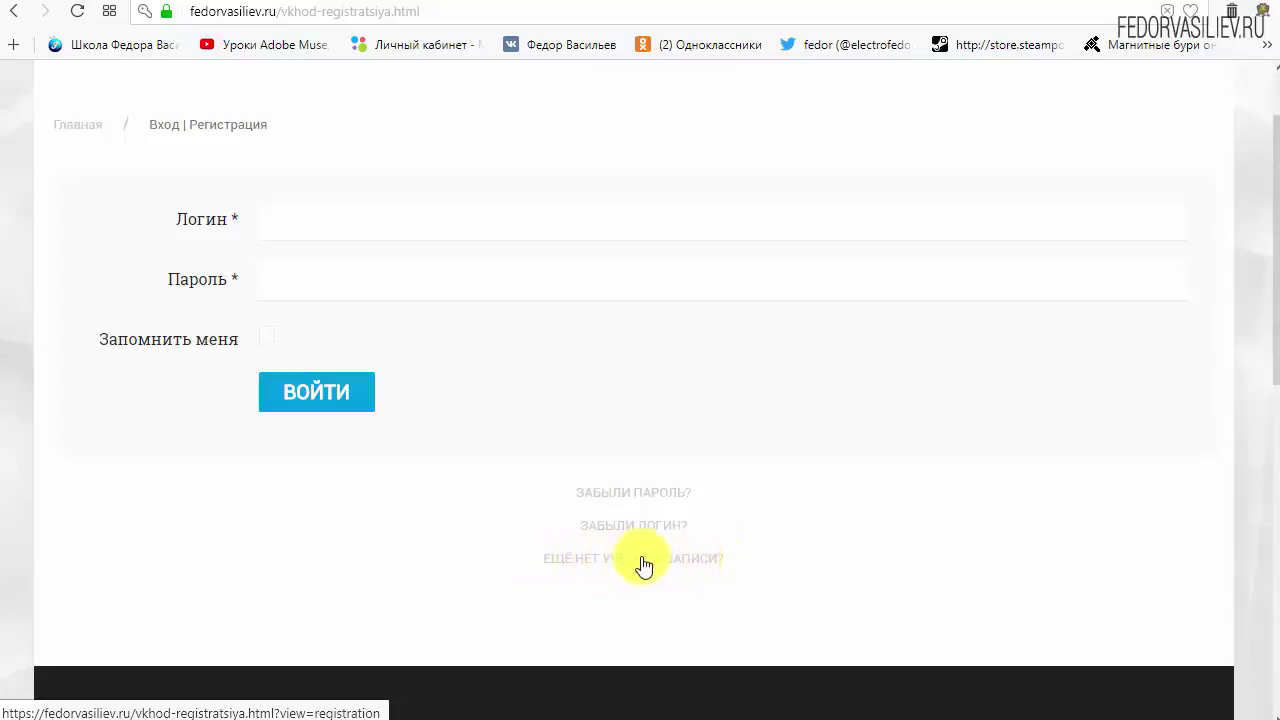
click(600, 560)
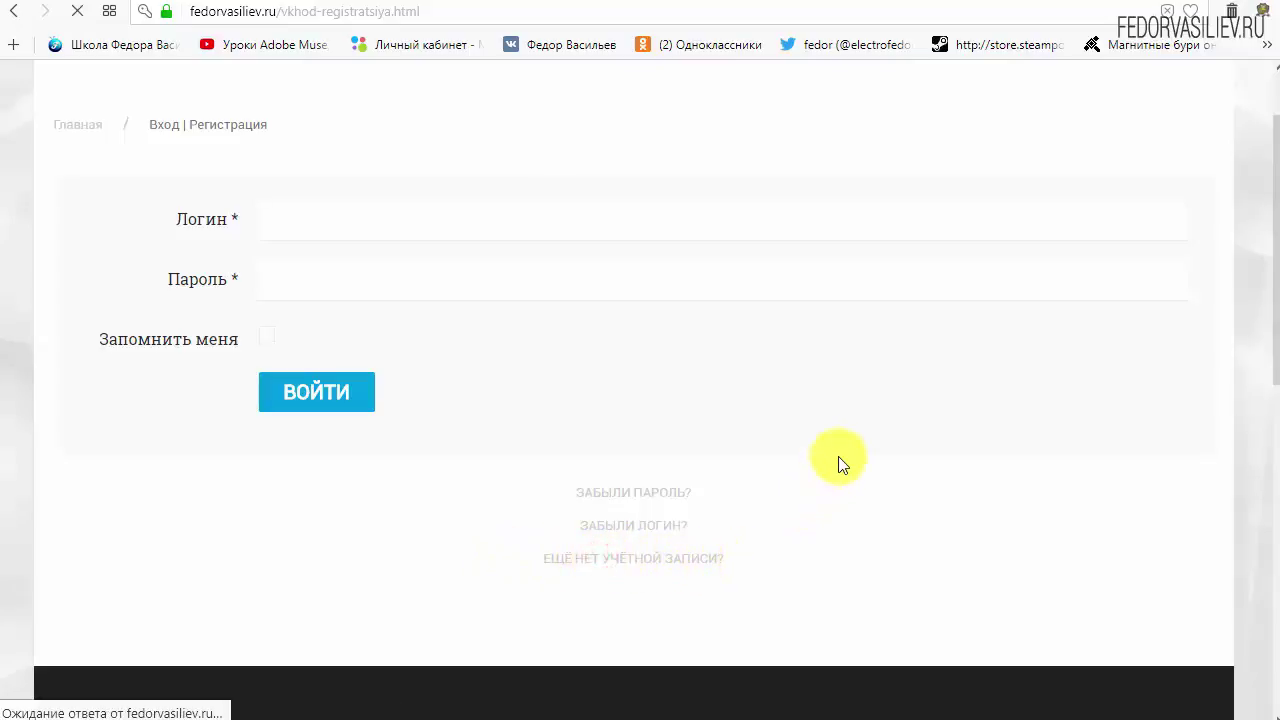
scroll(643, 271, down, 2)
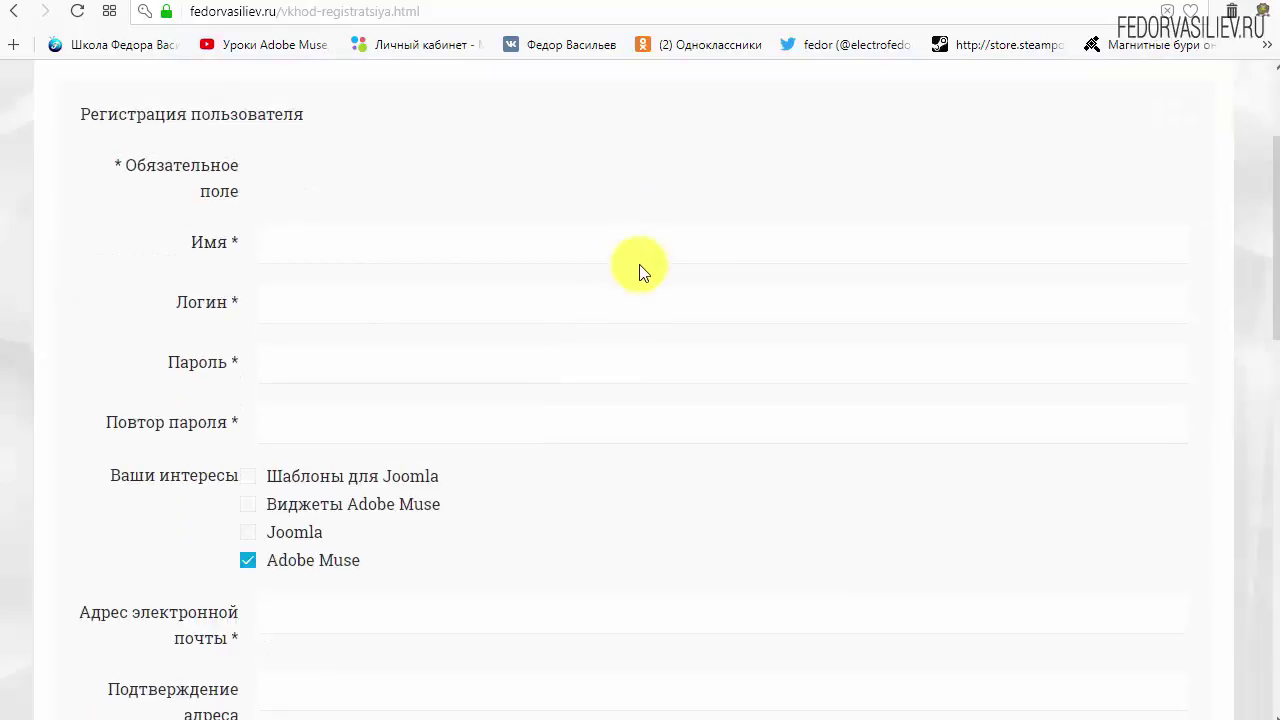
click(342, 246)
text(wp)
click(368, 310)
text(w)
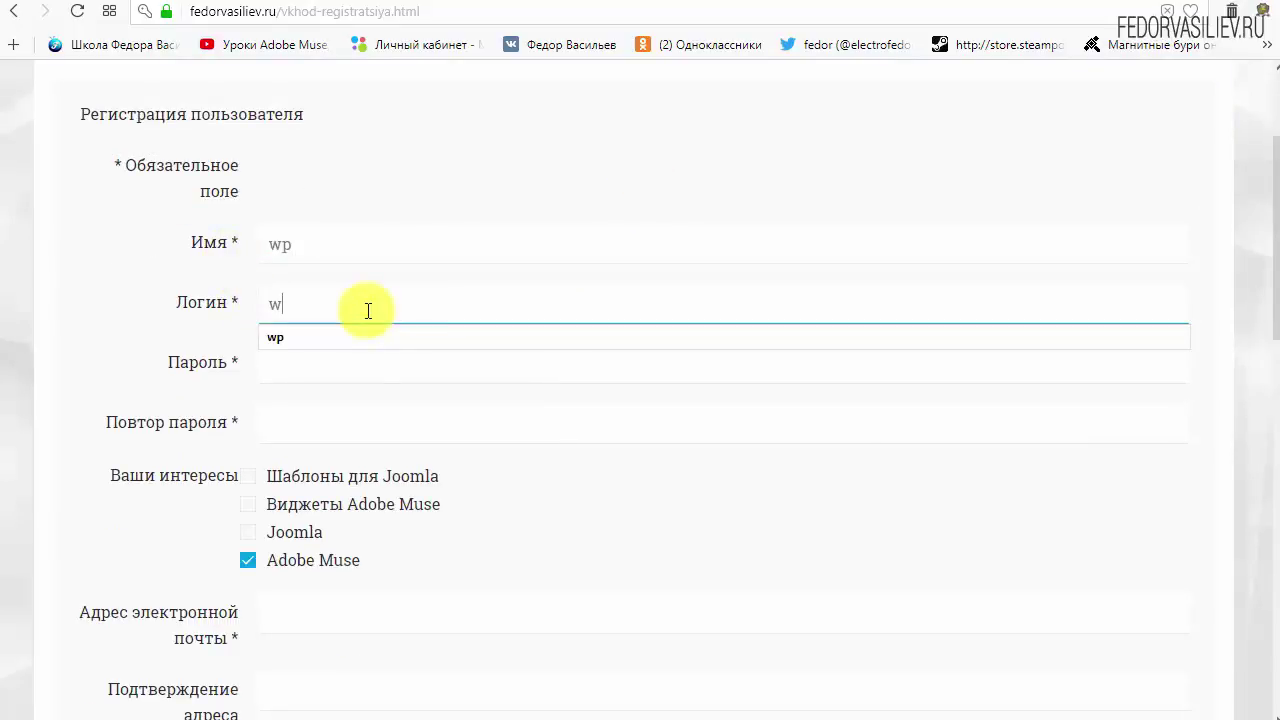
text(p)
click(471, 172)
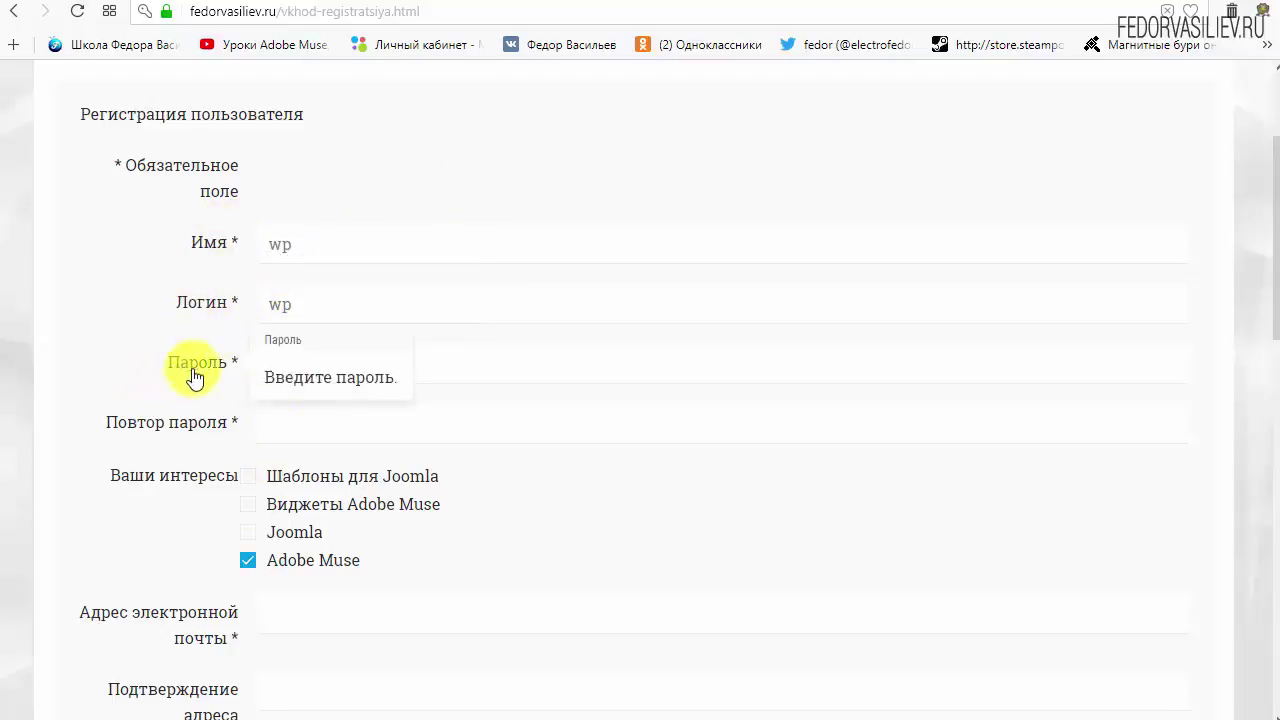
click(300, 362)
text(123456)
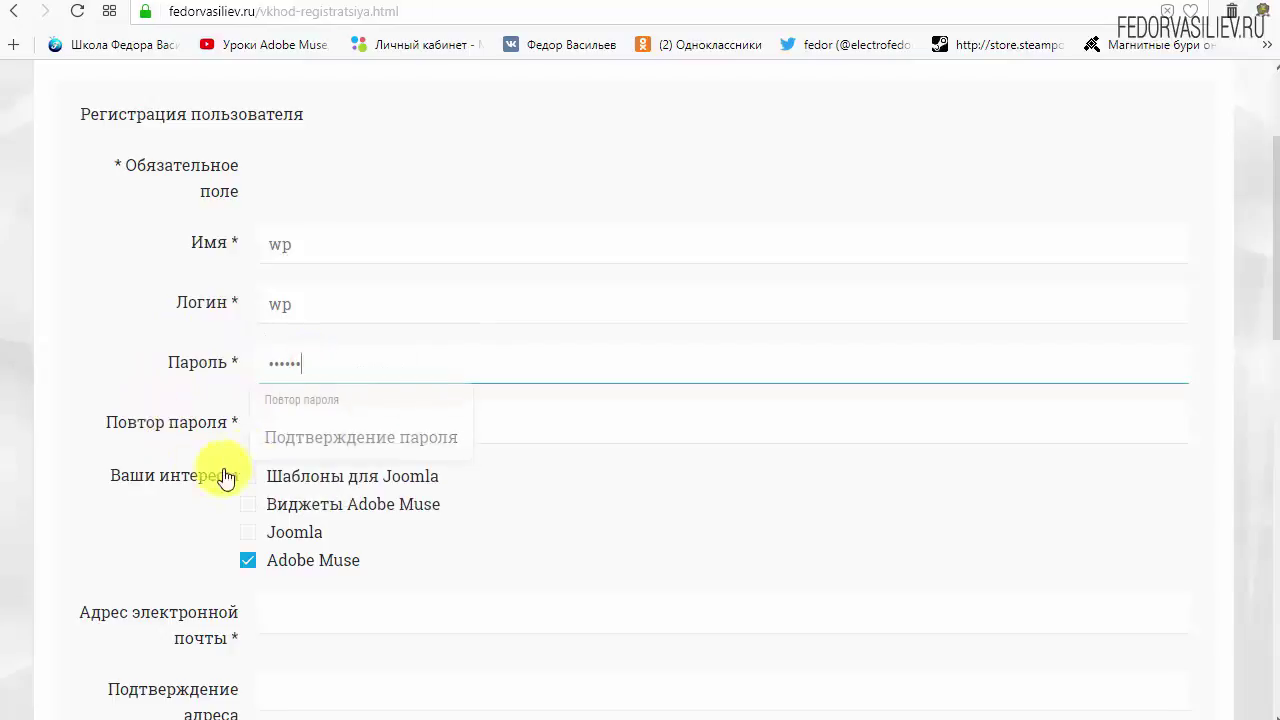
click(323, 417)
text(123456)
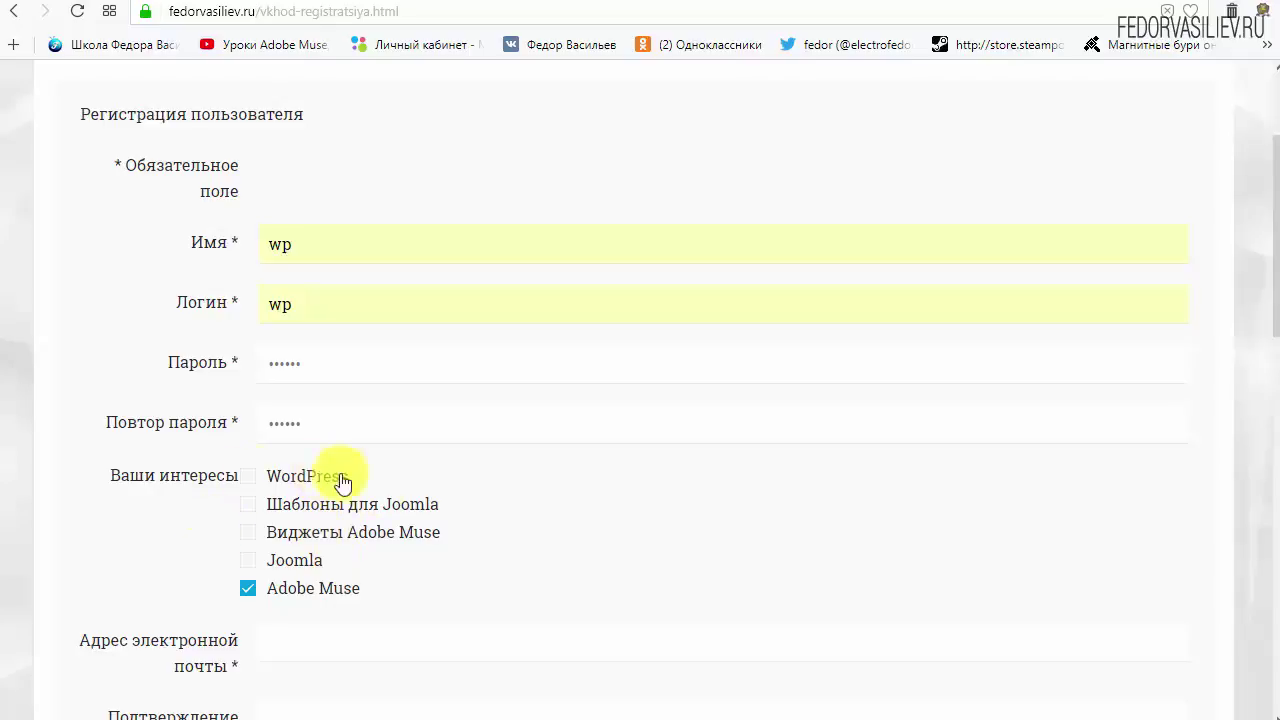
Step: Make WordPress the only interest by ticking it and unticking Adobe Muse
drag(297, 479, 262, 505)
click(248, 477)
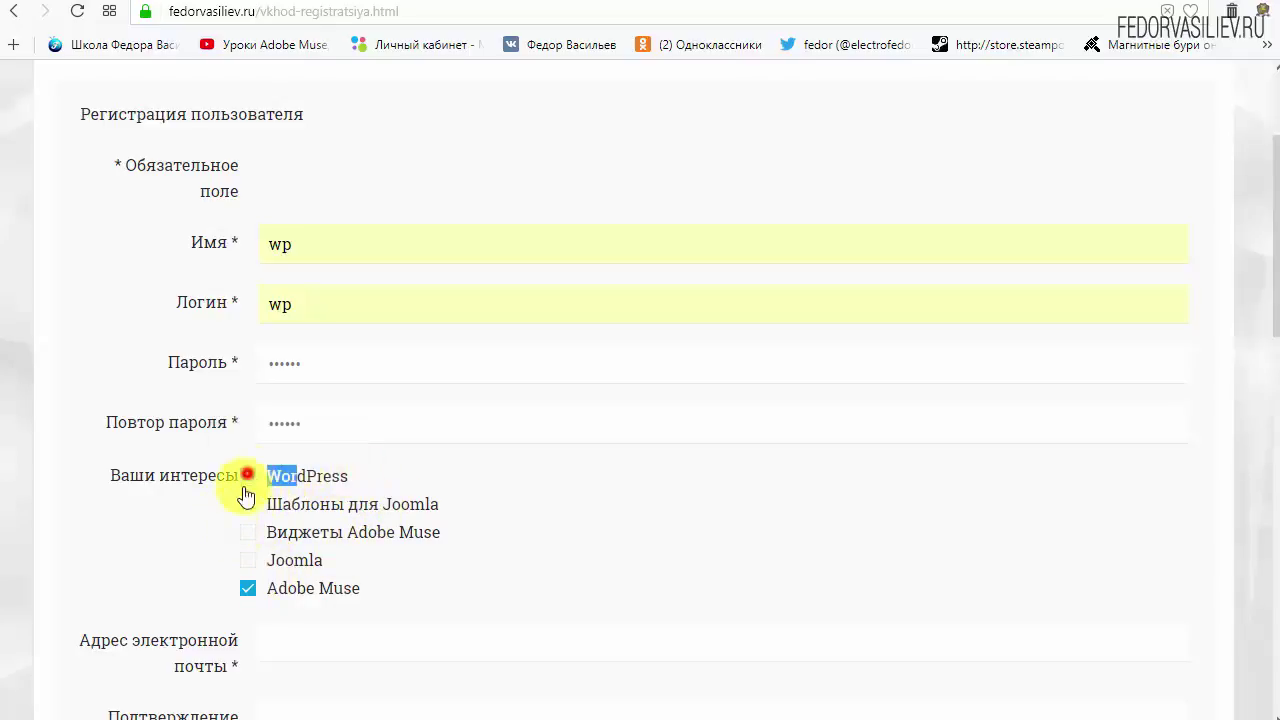
click(377, 475)
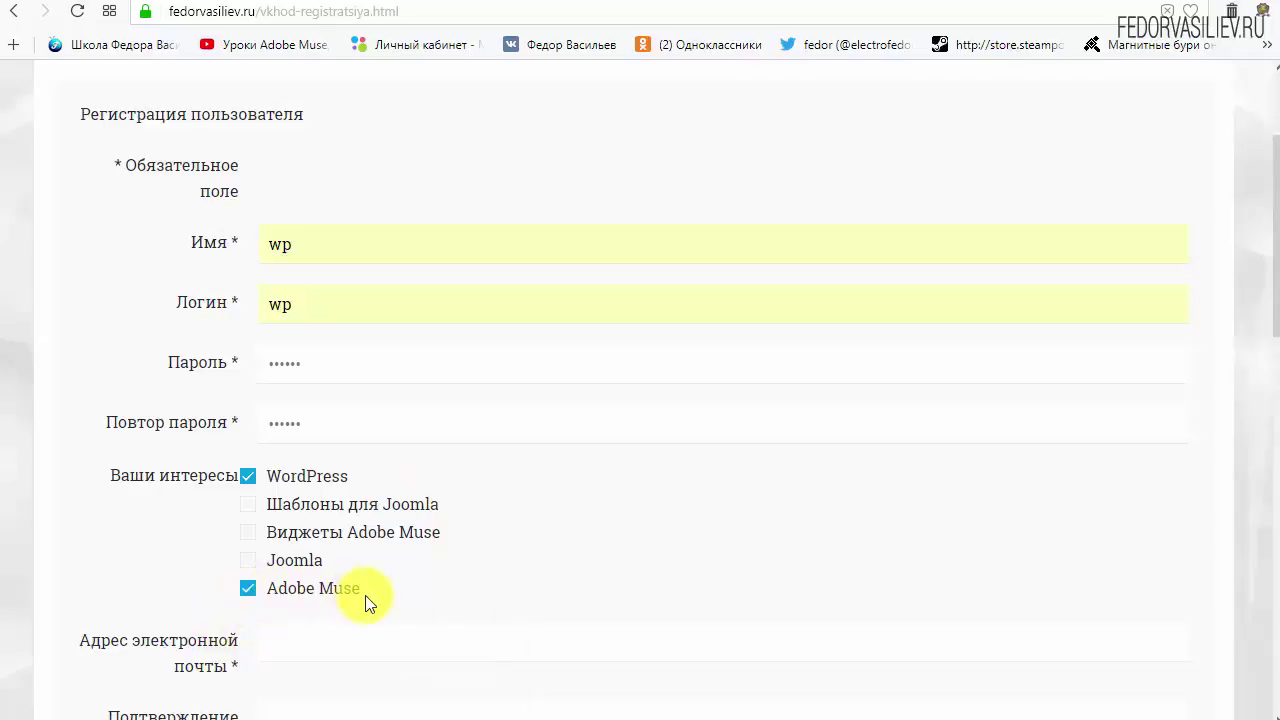
click(249, 594)
Step: Paste the e-mail address into both e-mail fields, tick reCAPTCHA, and submit the registration
scroll(586, 523, down, 4)
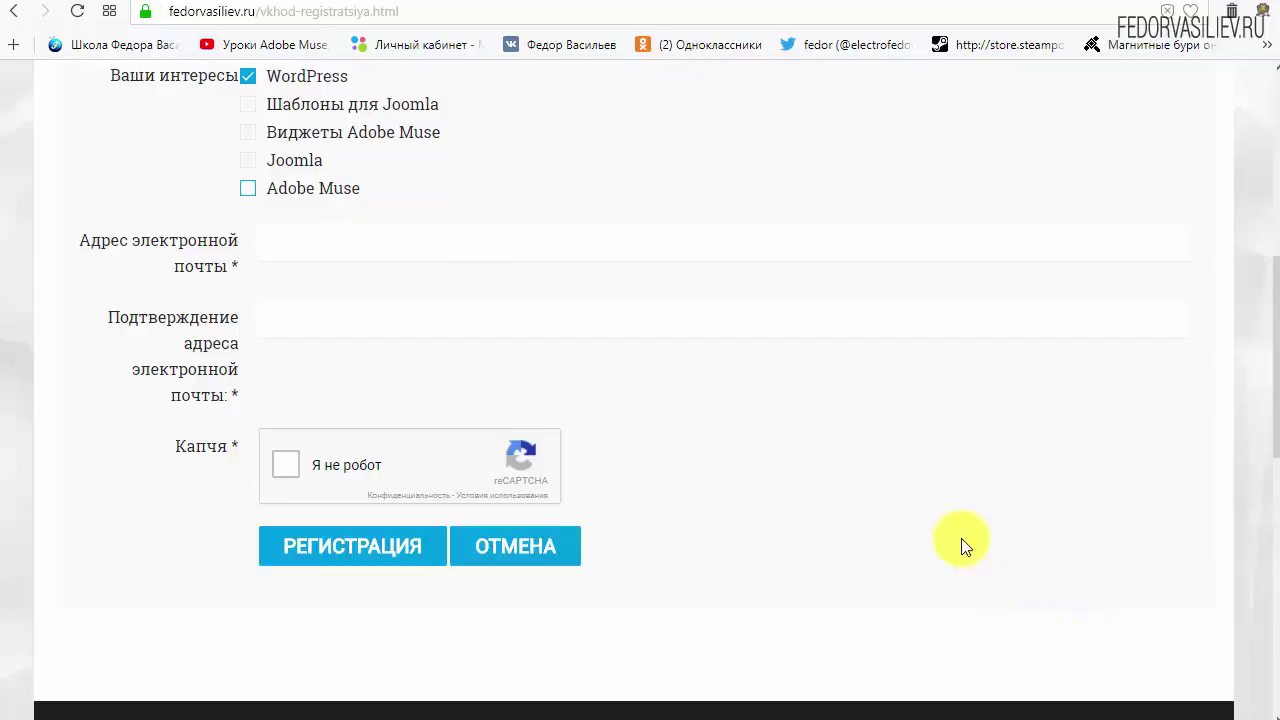
right_click(330, 247)
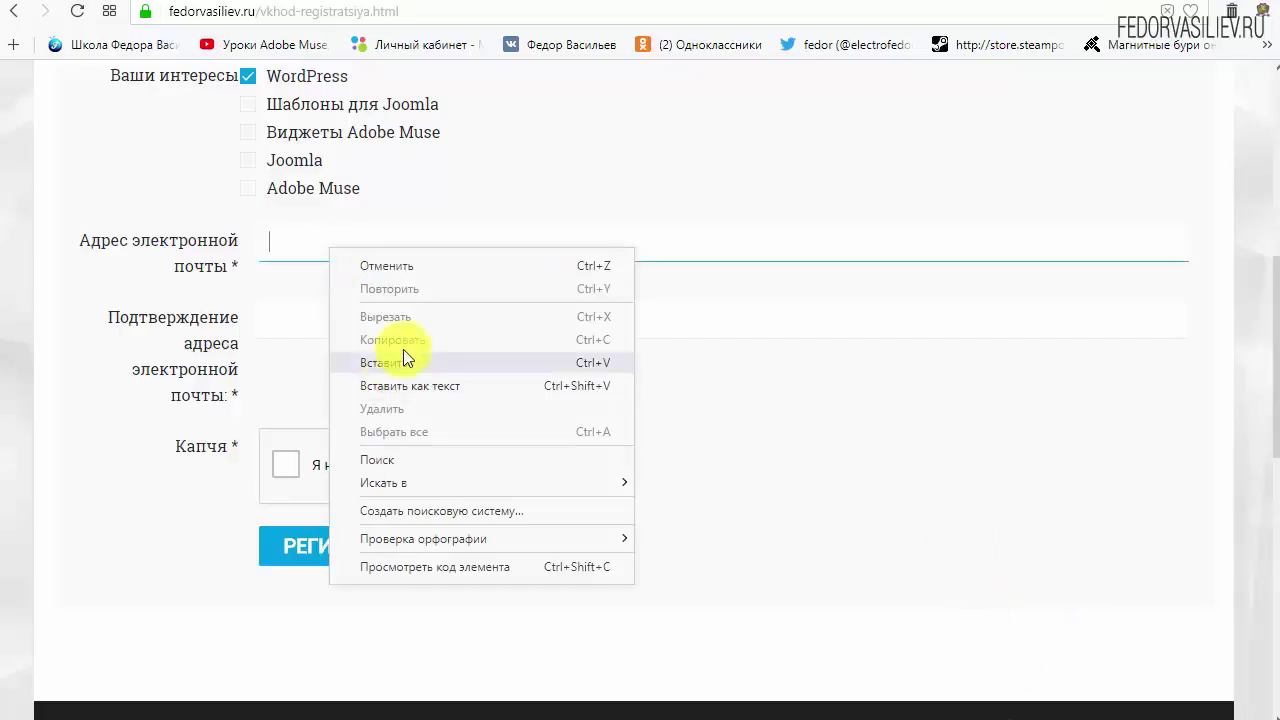
click(403, 358)
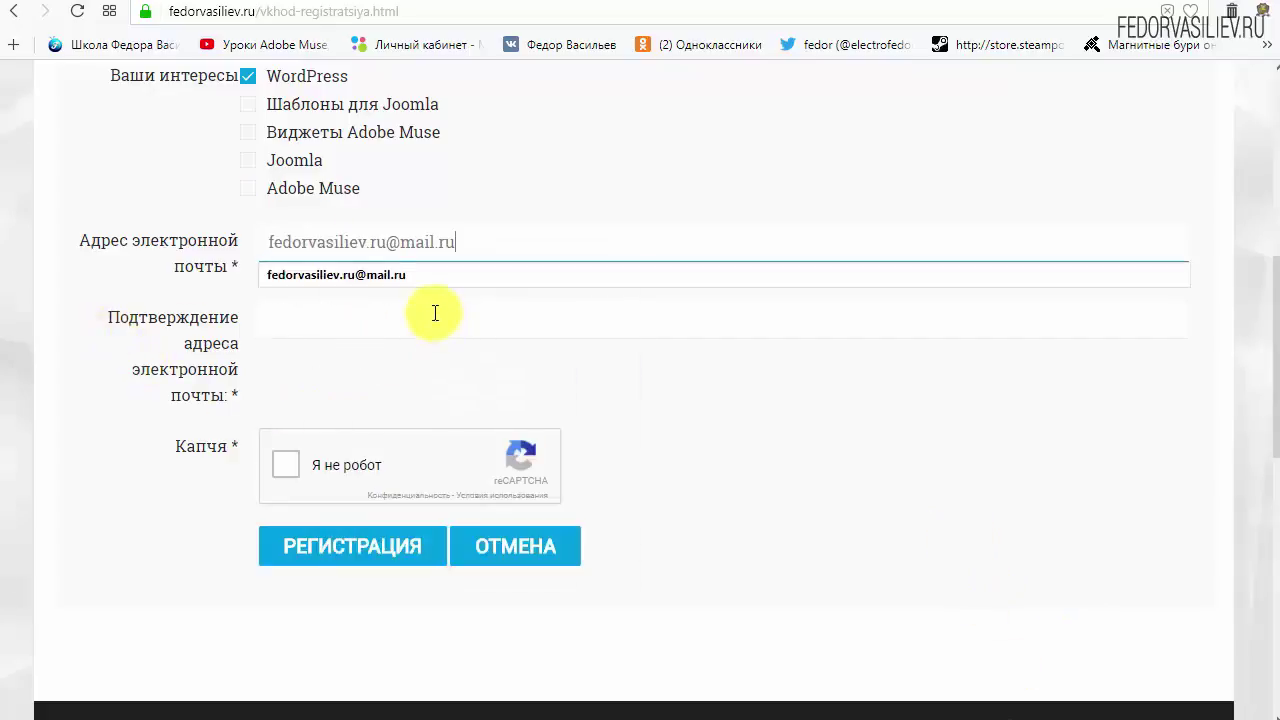
right_click(433, 314)
click(485, 424)
click(887, 425)
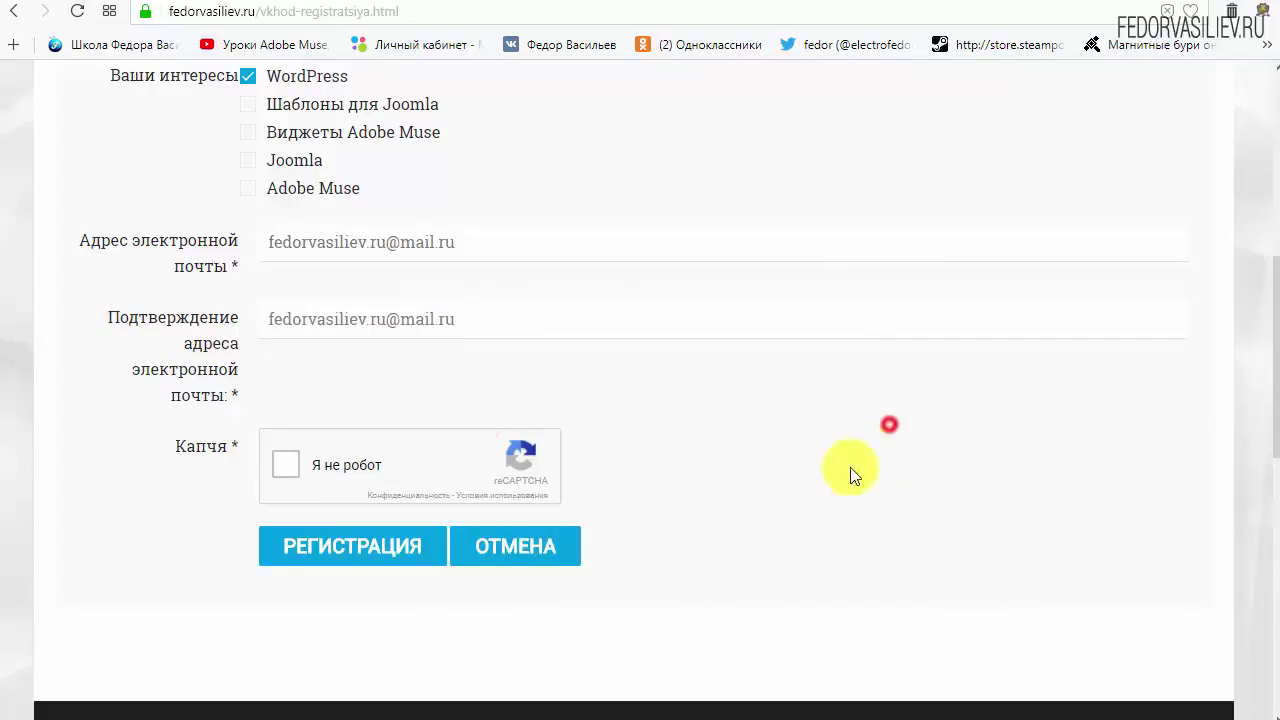
click(287, 468)
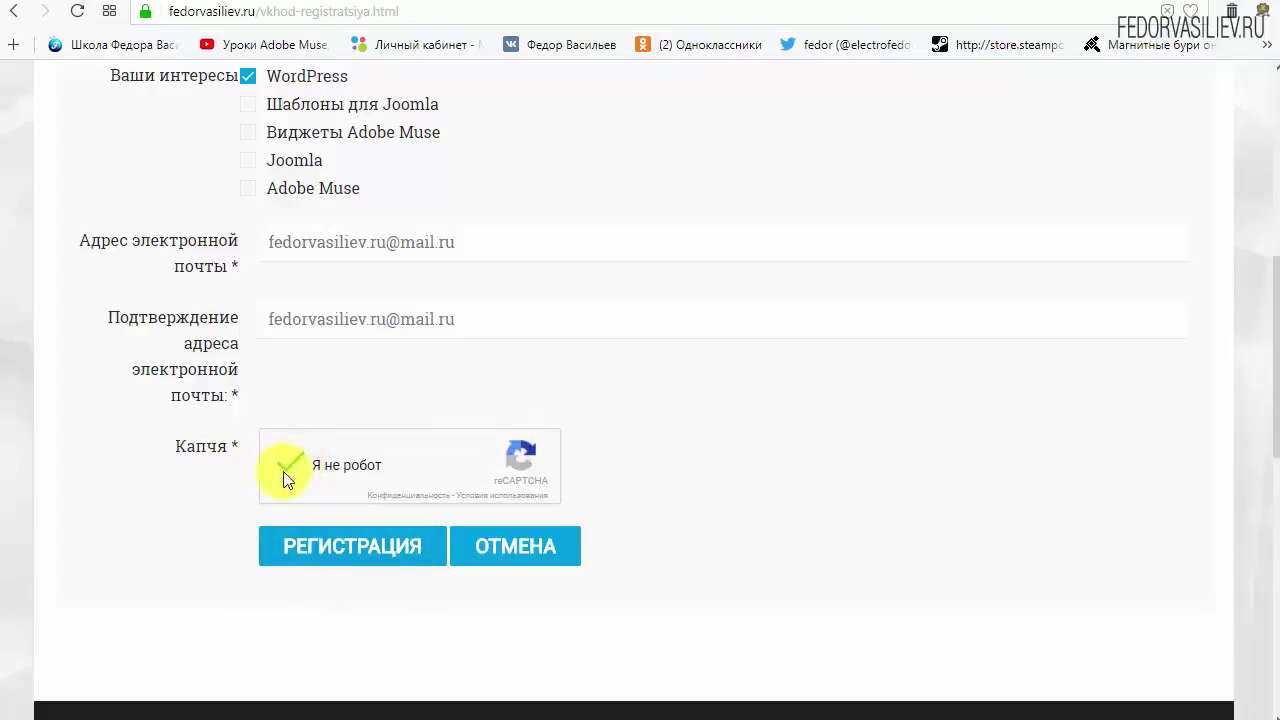
click(331, 548)
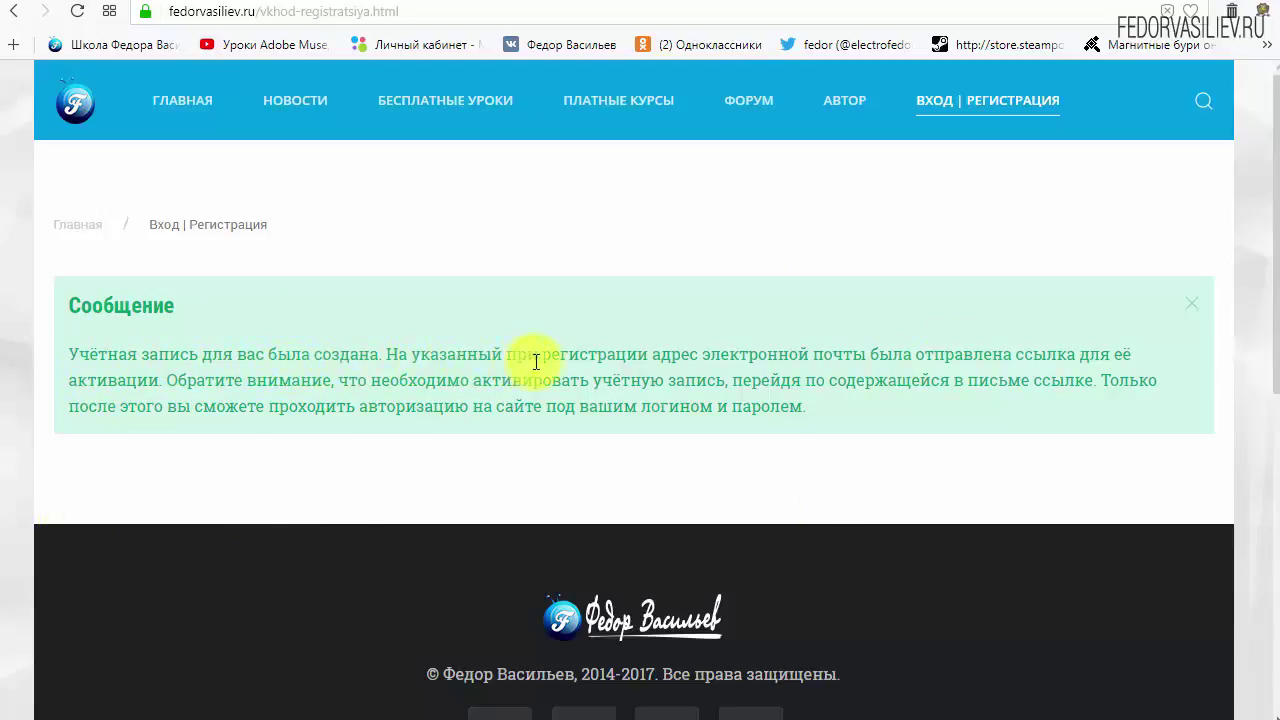
Step: Read the account-created note saying an activation link was sent to the e-mail address
drag(716, 357, 860, 354)
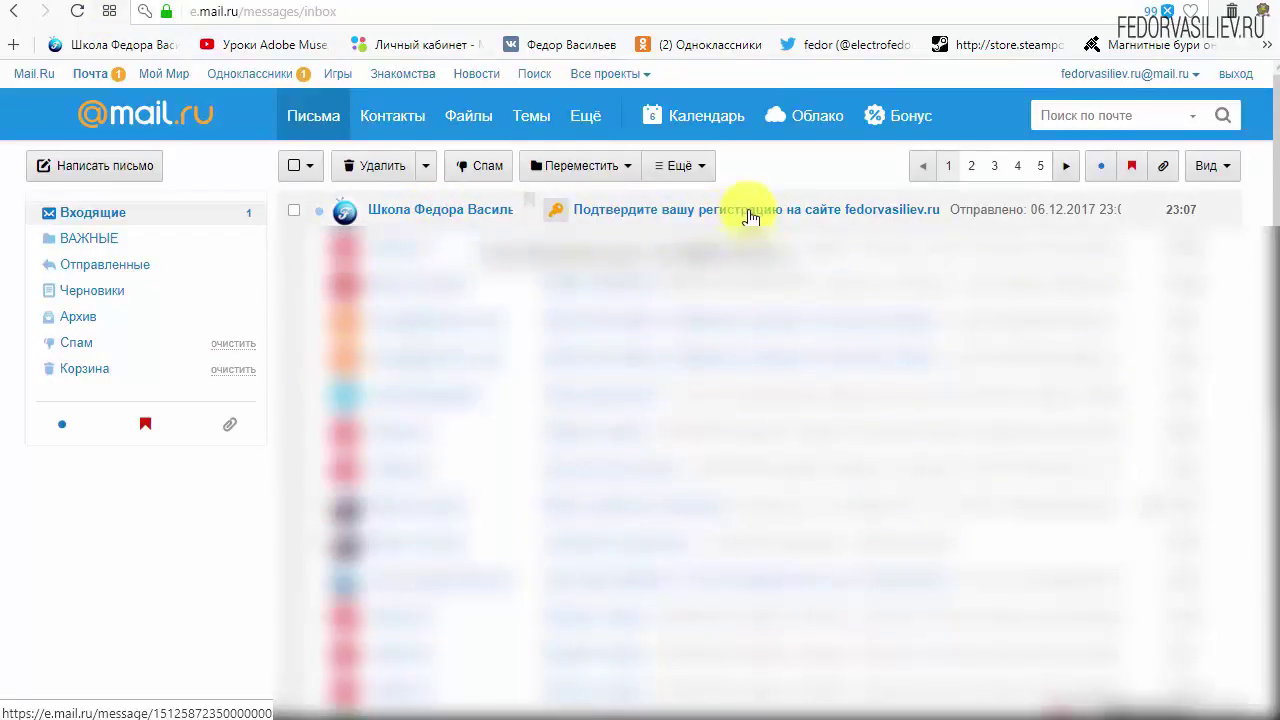
Step: Open the 'Подтвердите вашу регистрацию' letter and select its account activation link
click(418, 218)
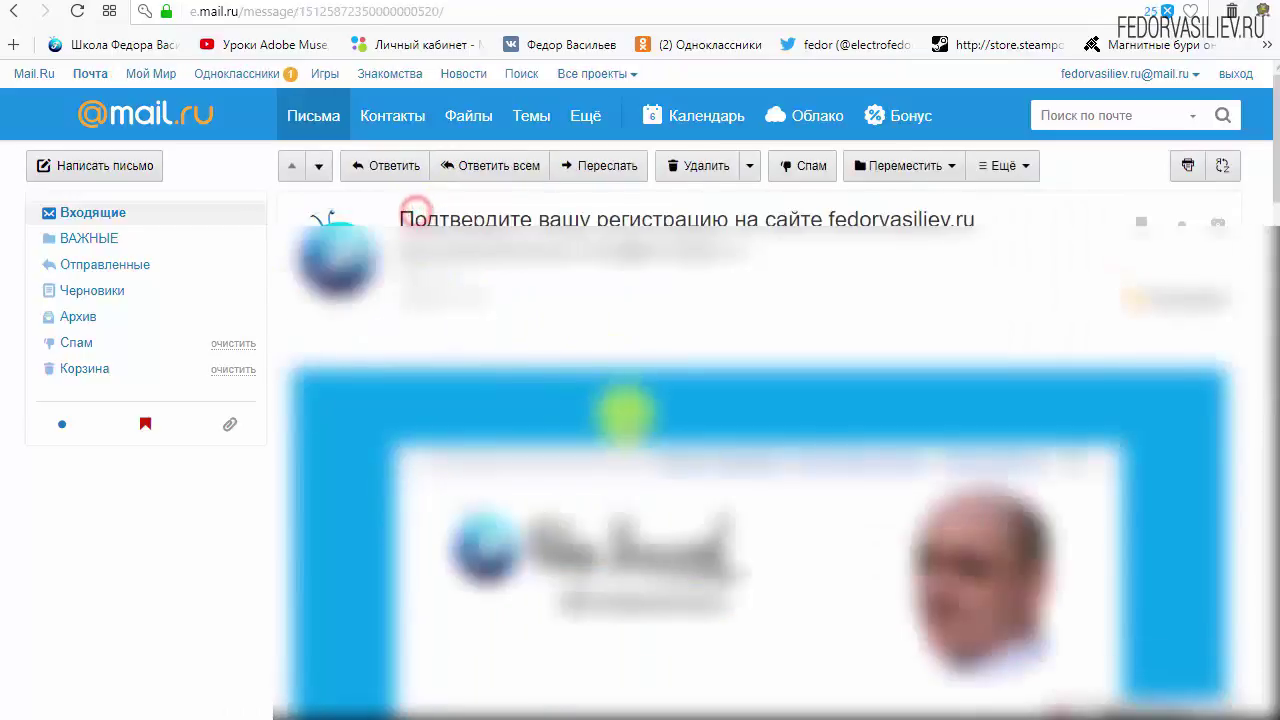
scroll(400, 366, down, 4)
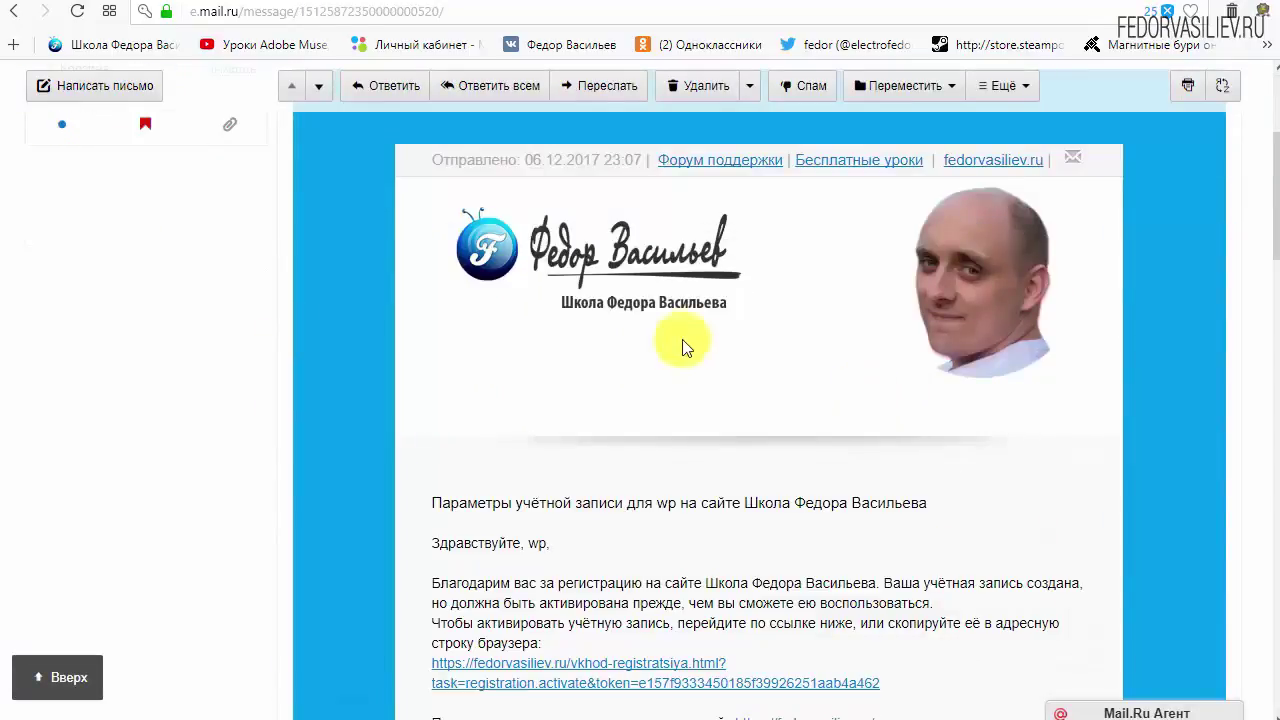
scroll(680, 343, down, 3)
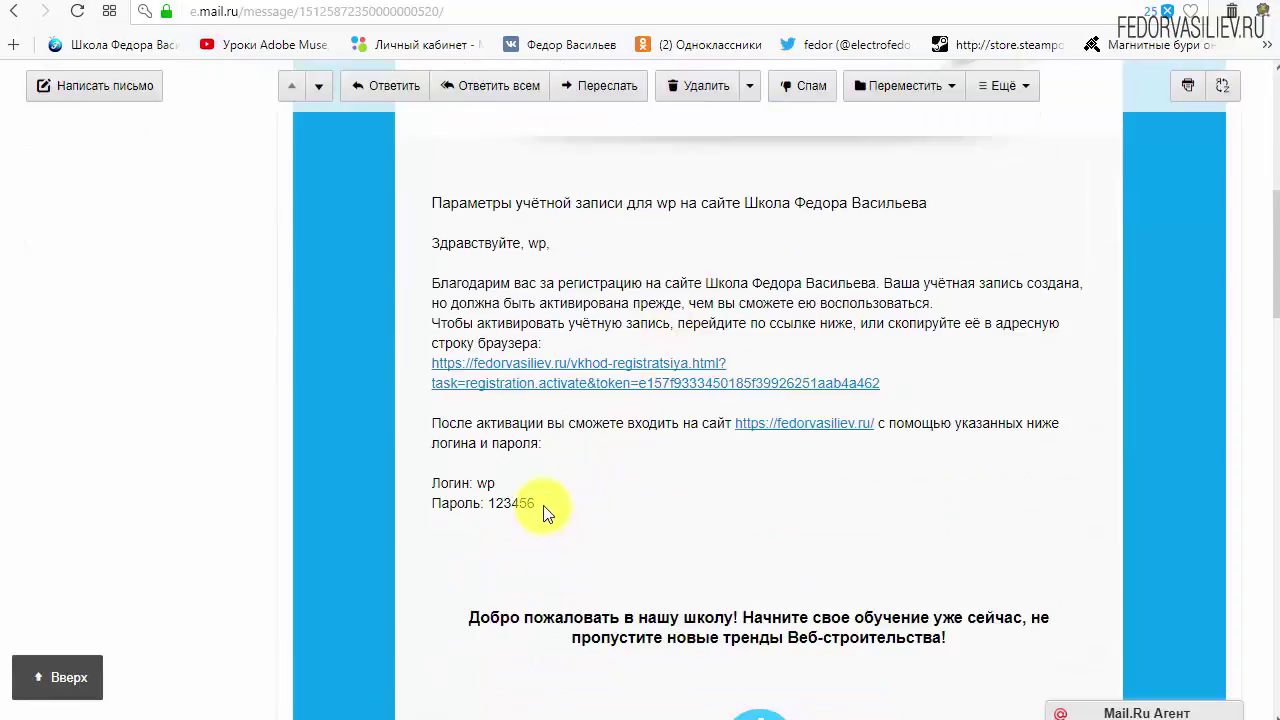
drag(543, 505, 440, 484)
click(655, 488)
scroll(645, 477, down, 6)
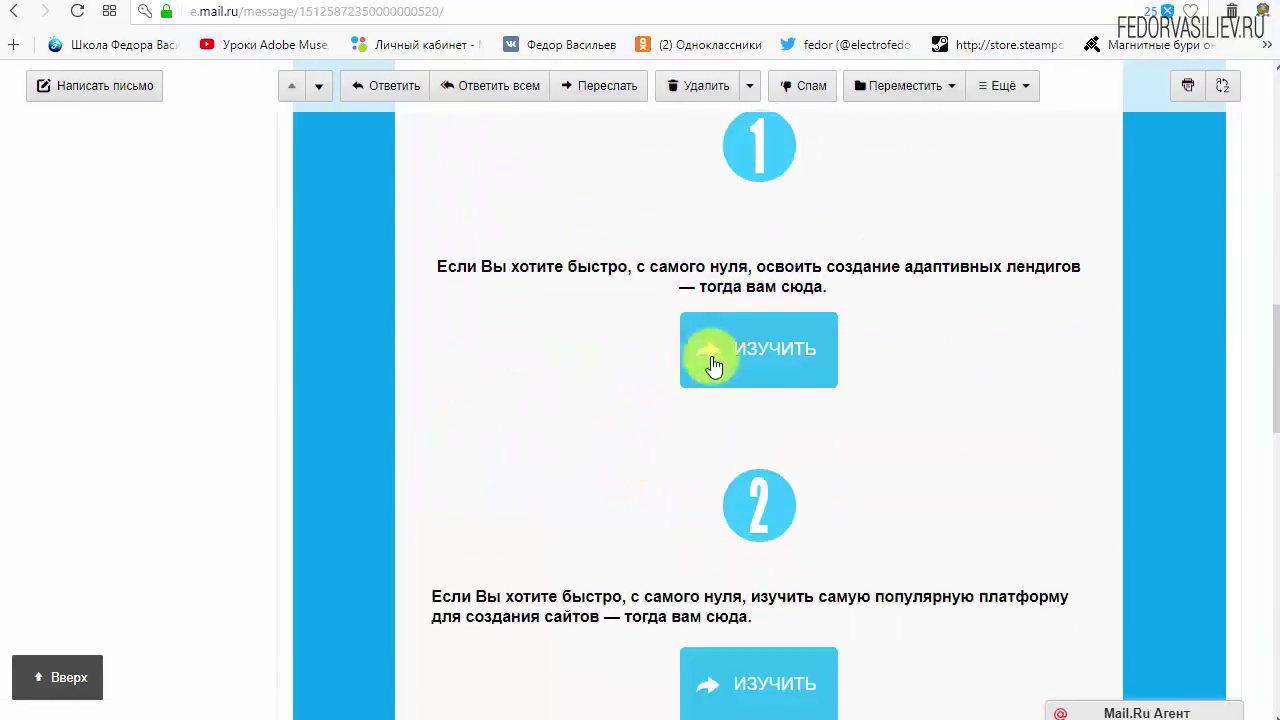
scroll(765, 400, down, 3)
scroll(757, 405, up, 10)
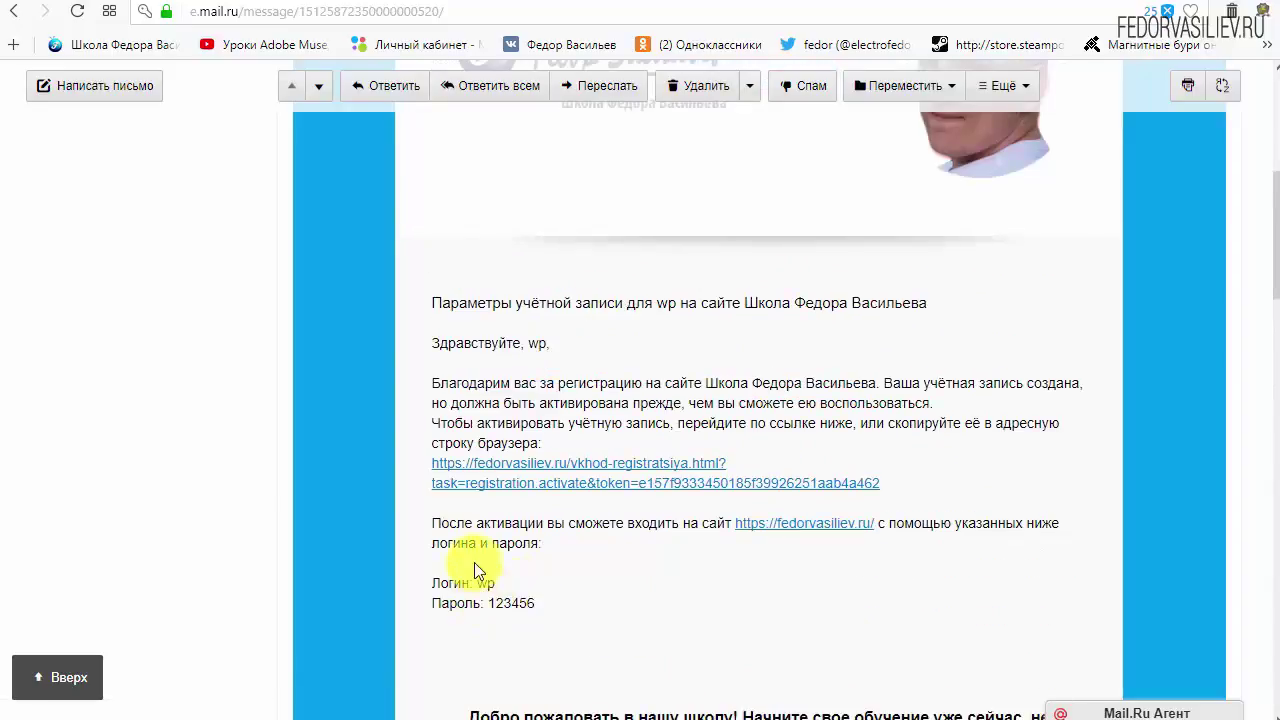
drag(934, 482, 561, 465)
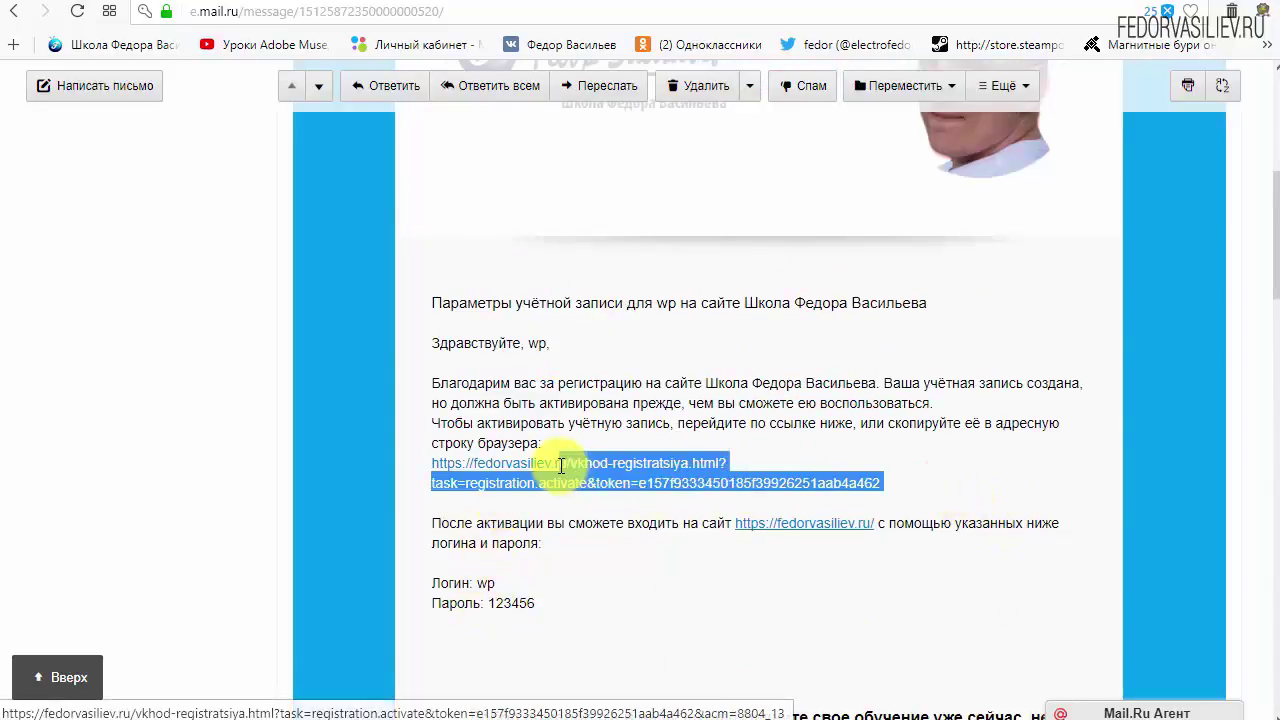
click(818, 528)
Step: Follow the activation link to activate the account, then return to the Mail.ru Входящие inbox
click(640, 462)
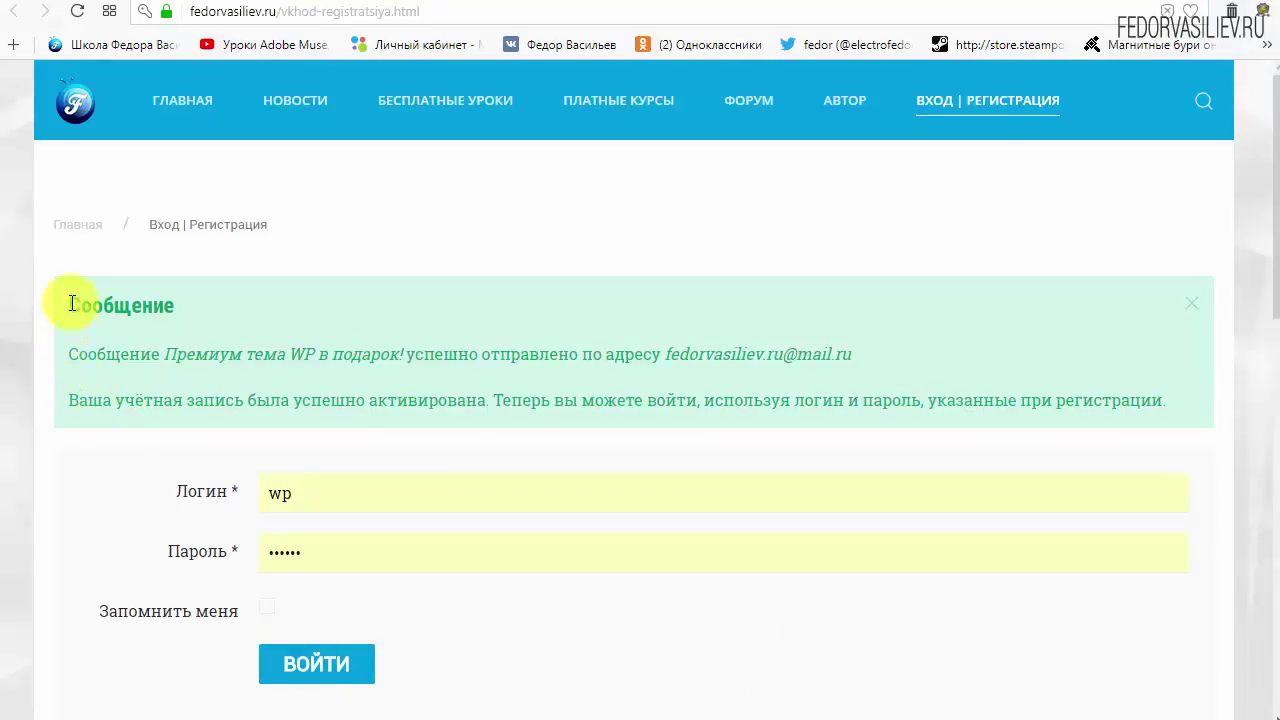
mouse_move(60, 303)
mouse_down()
mouse_move(182, 318)
mouse_move(238, 302)
mouse_up()
click(238, 302)
double_click(73, 360)
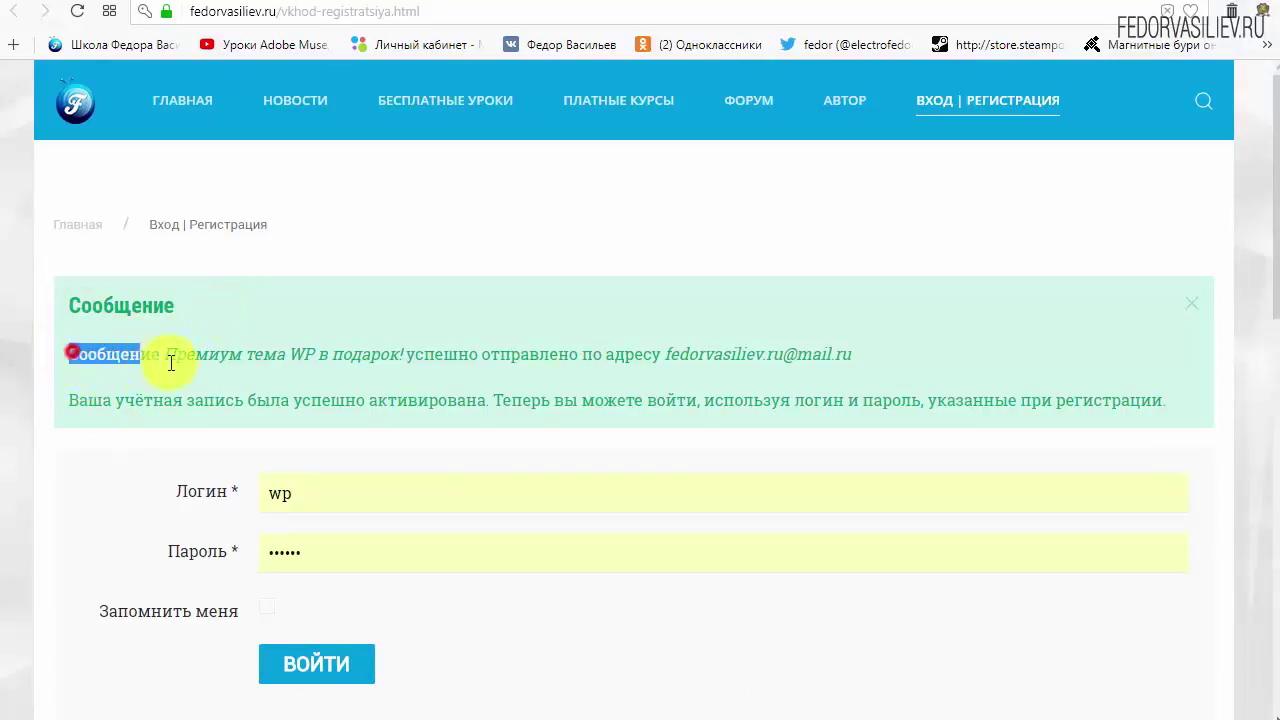
click(148, 360)
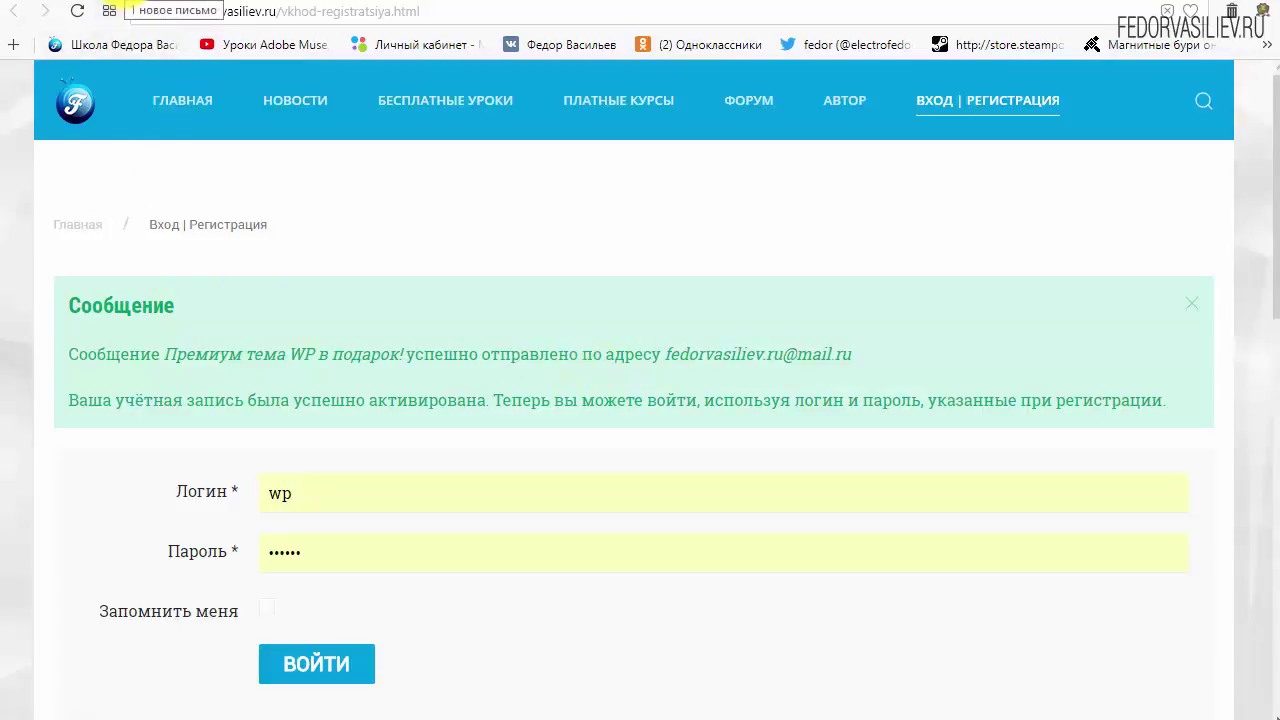
click(128, 7)
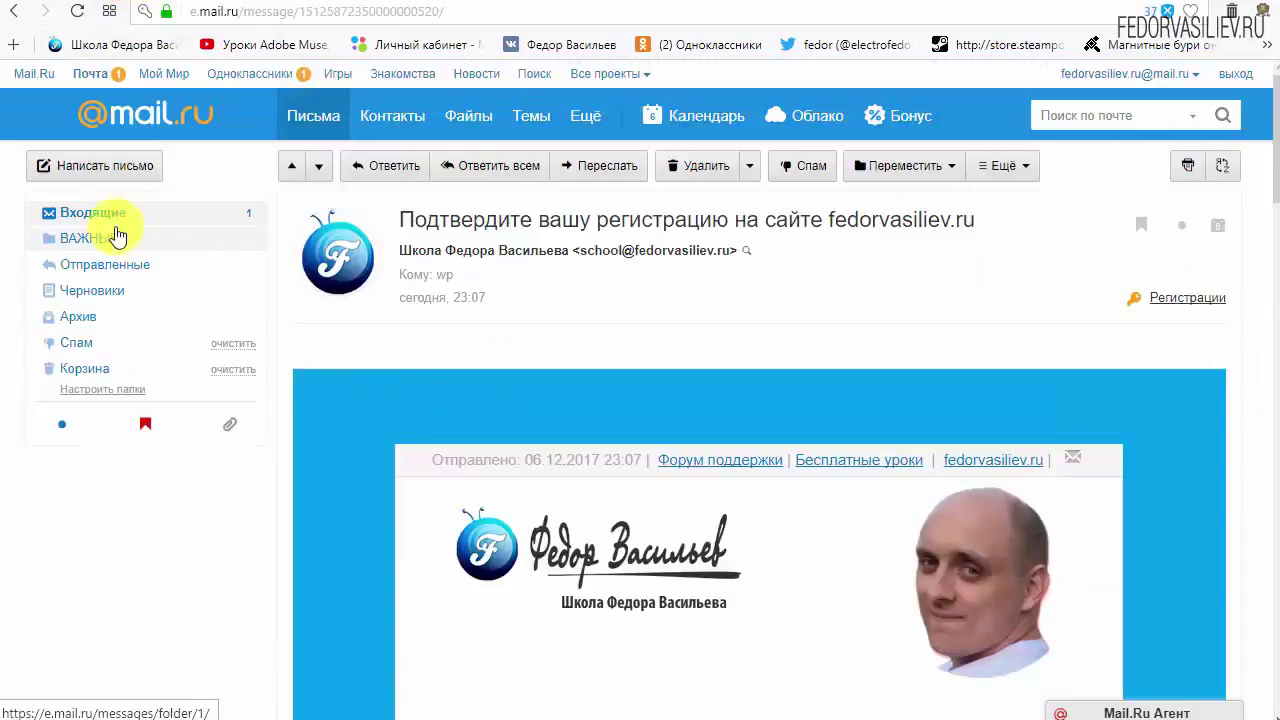
click(105, 213)
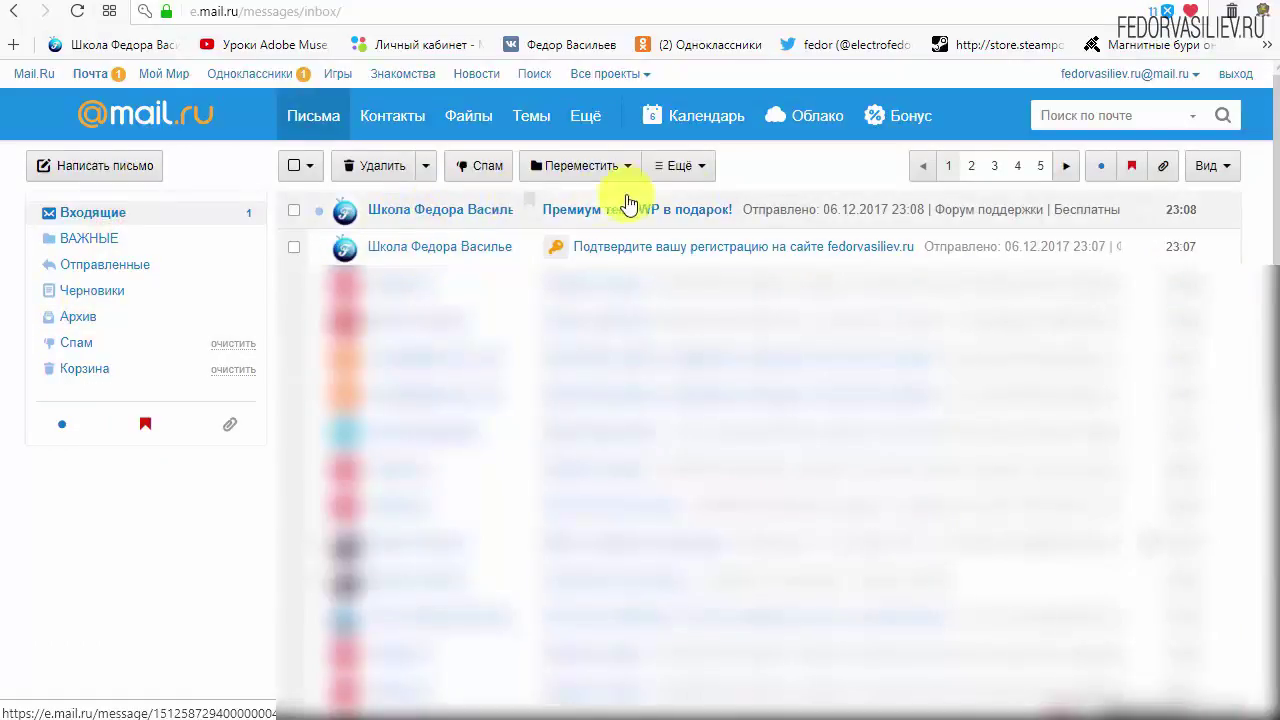